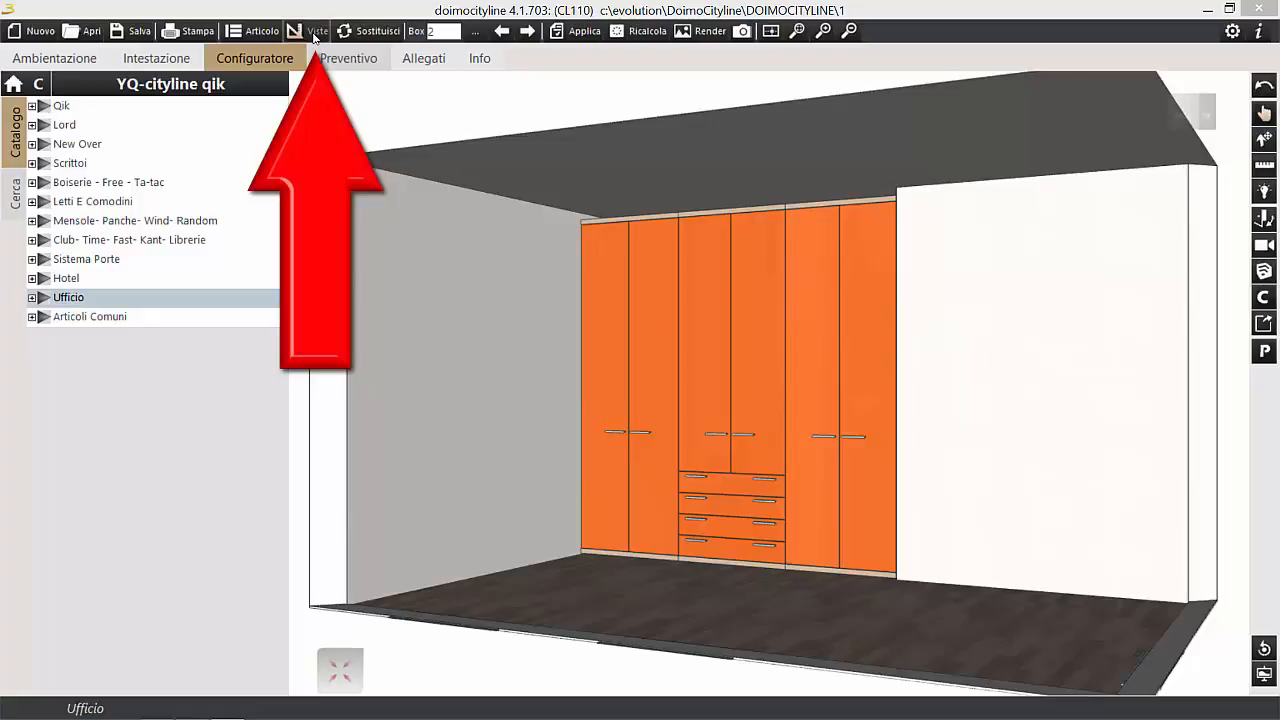
# Open the view manager and preview the standard views Profilo, Pianta Ass., Ass. Sx 30, Prosp. Sx 45 and Prosp. DX 45.
pyautogui.click(314, 33)
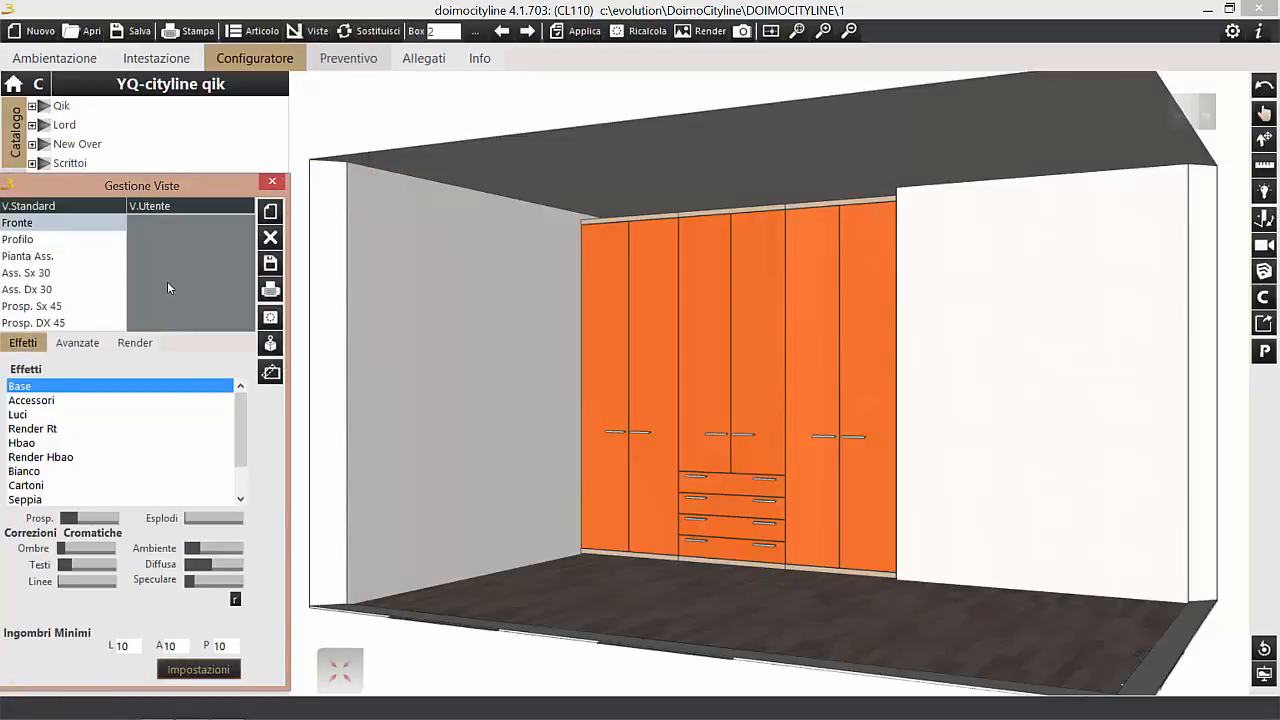
pyautogui.click(31, 240)
pyautogui.click(31, 242)
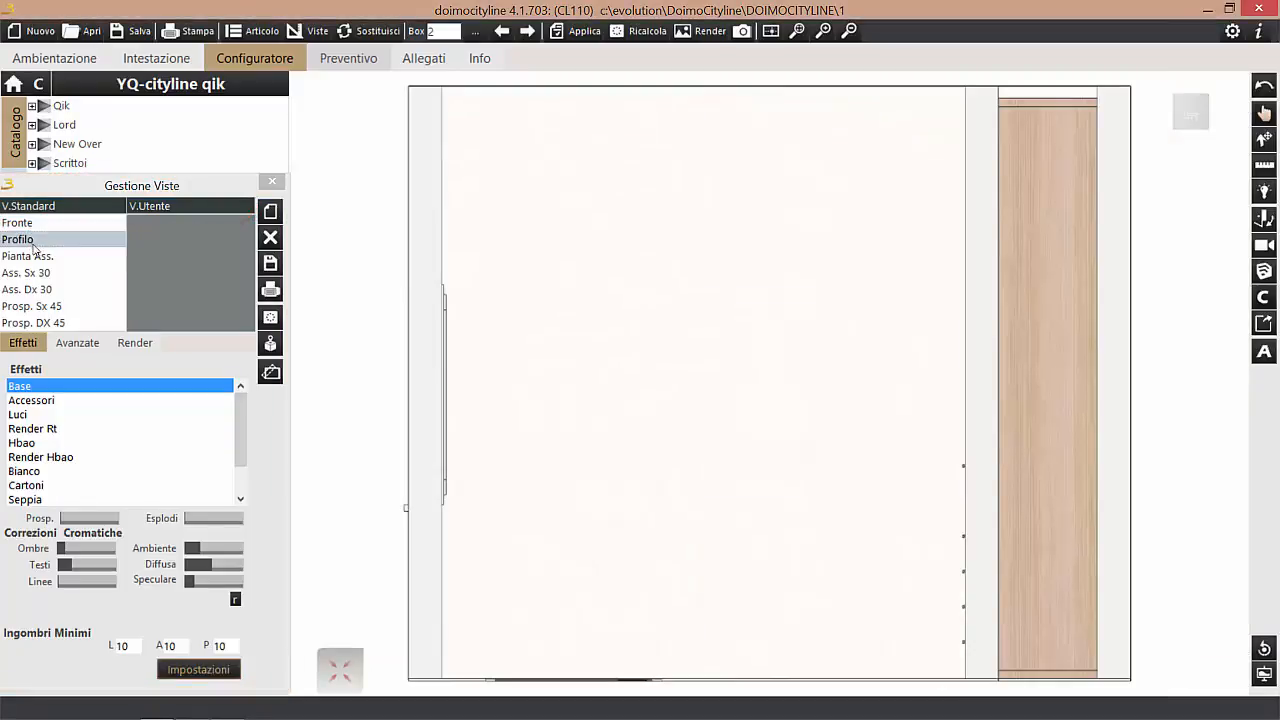
pyautogui.click(29, 208)
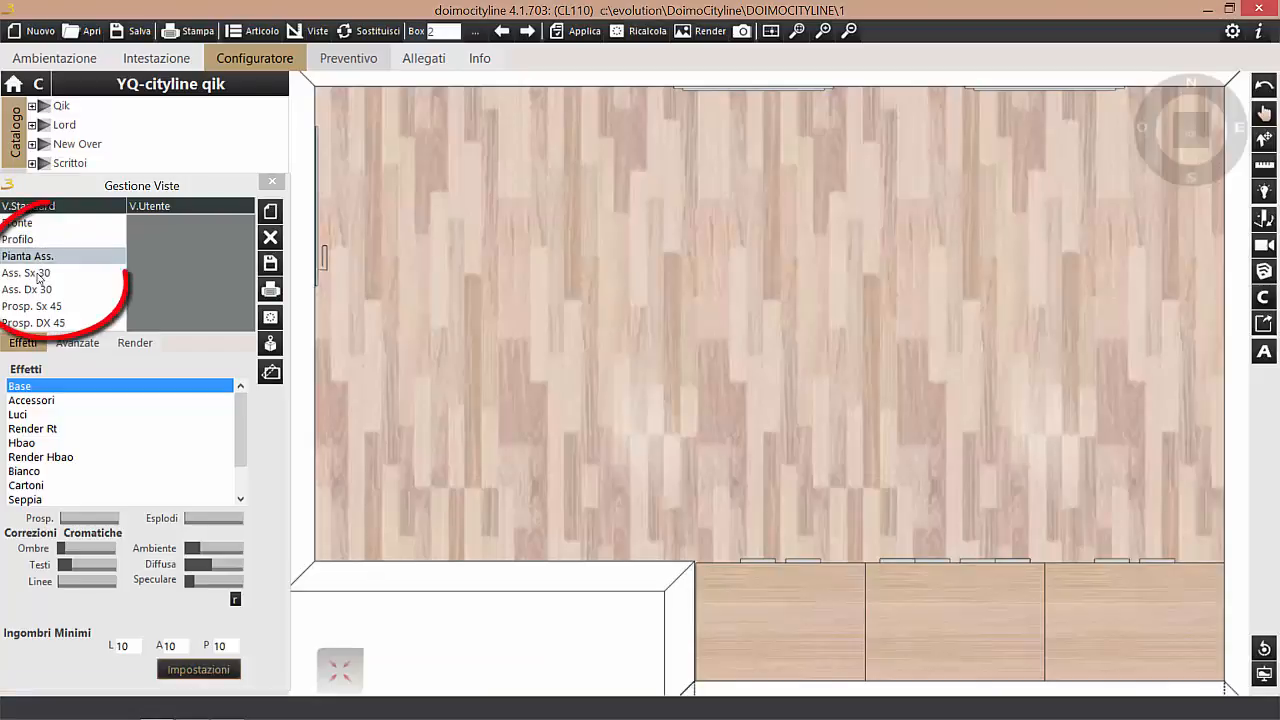
pyautogui.click(37, 273)
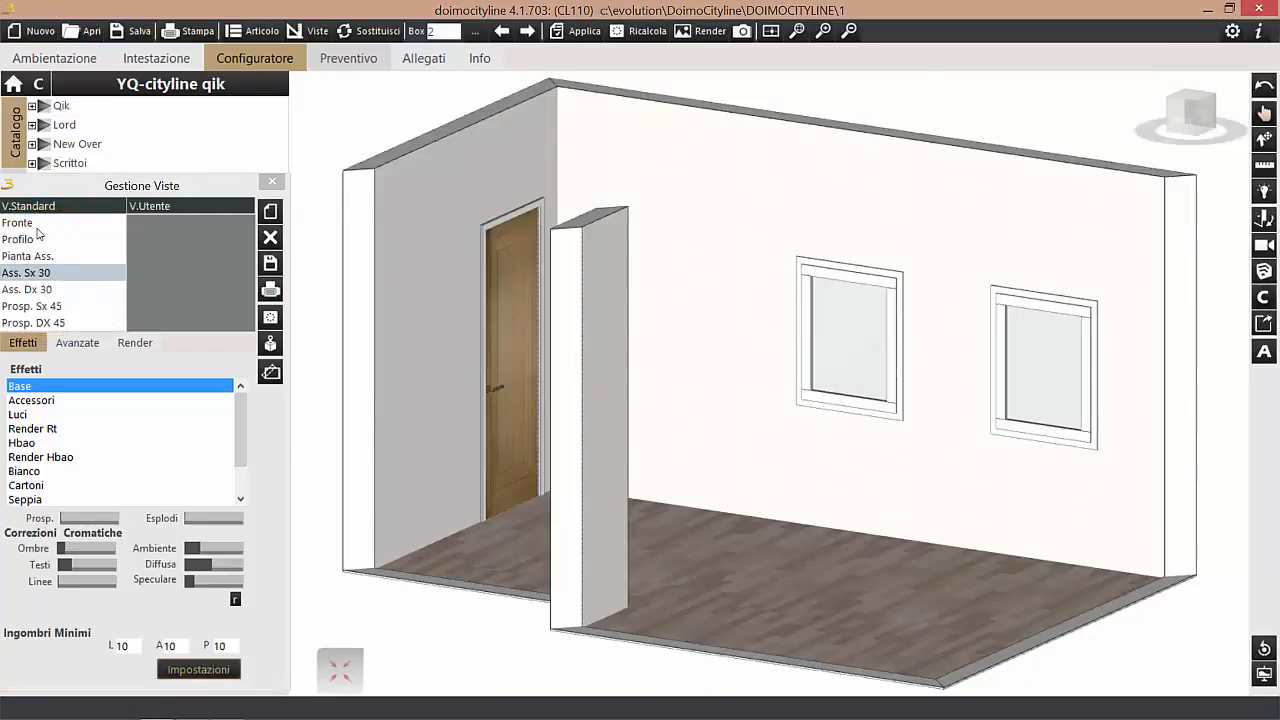
pyautogui.click(48, 306)
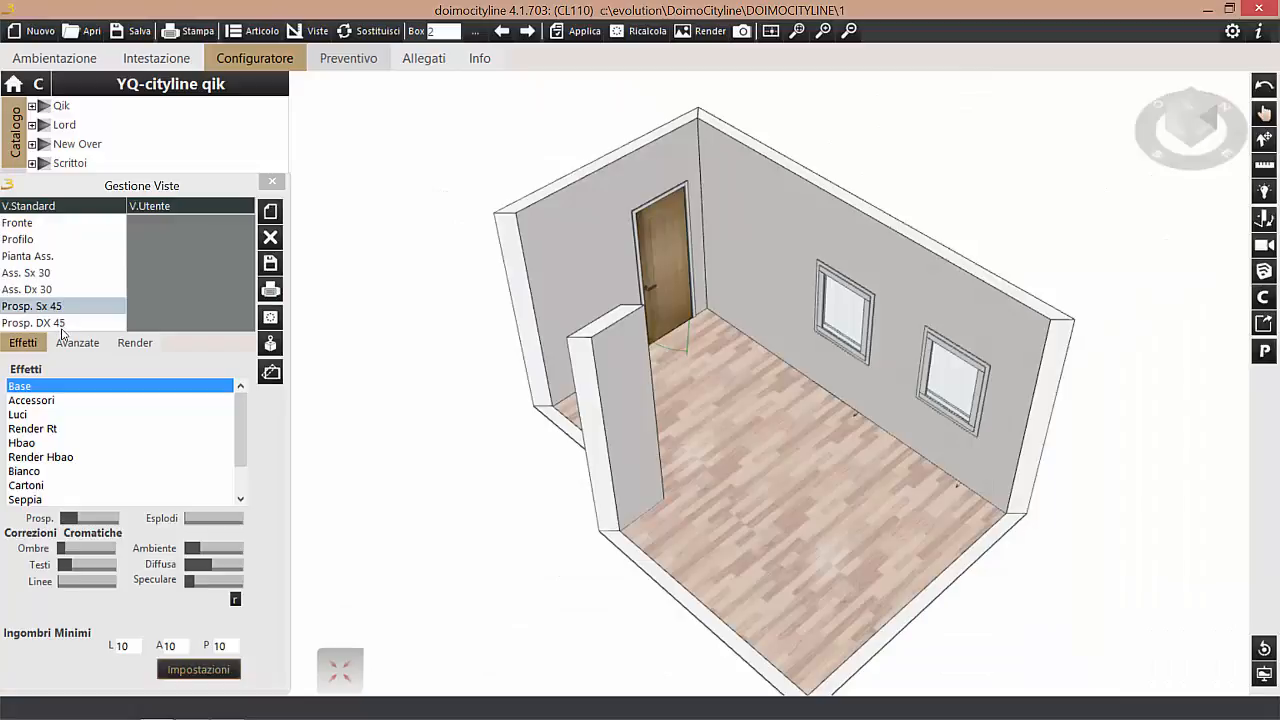
pyautogui.click(58, 323)
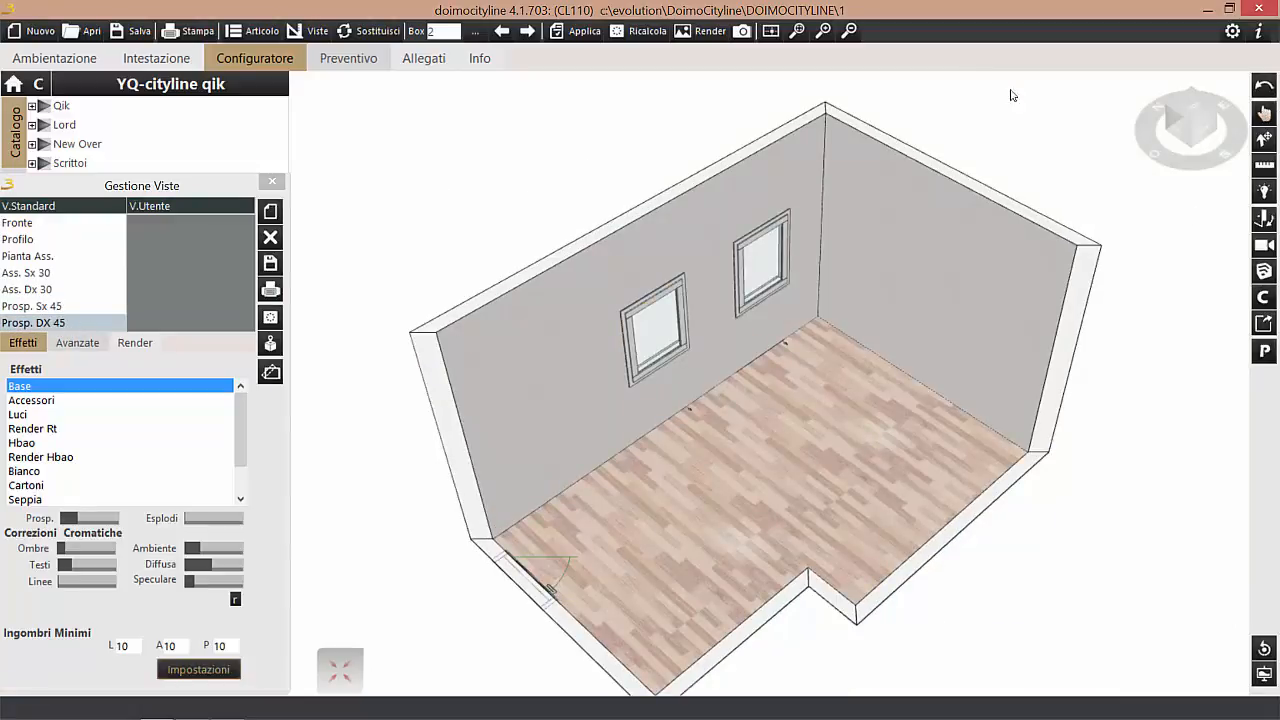
# Create a new user view from a close-up framing of the wardrobe's central doors and upper drawers.
pyautogui.moveTo(866, 364); pyautogui.dragTo(880, 377, button='middle')
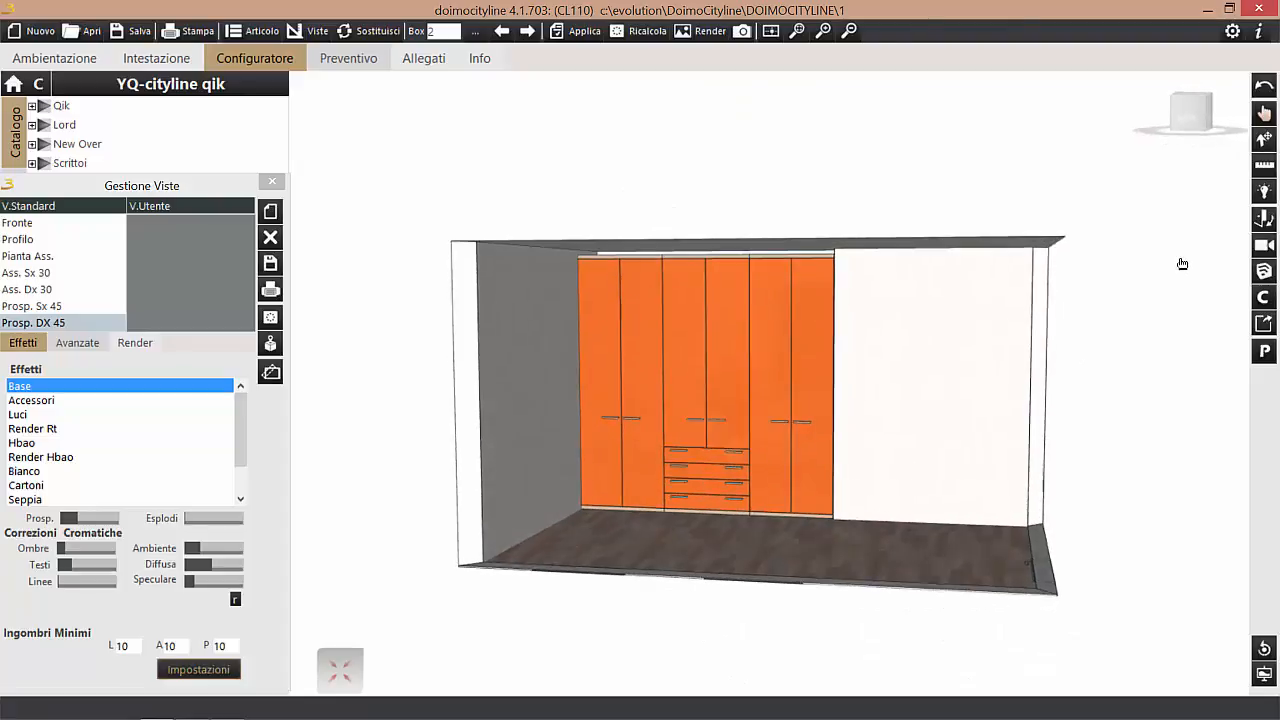
pyautogui.scroll(2, 768, 400)
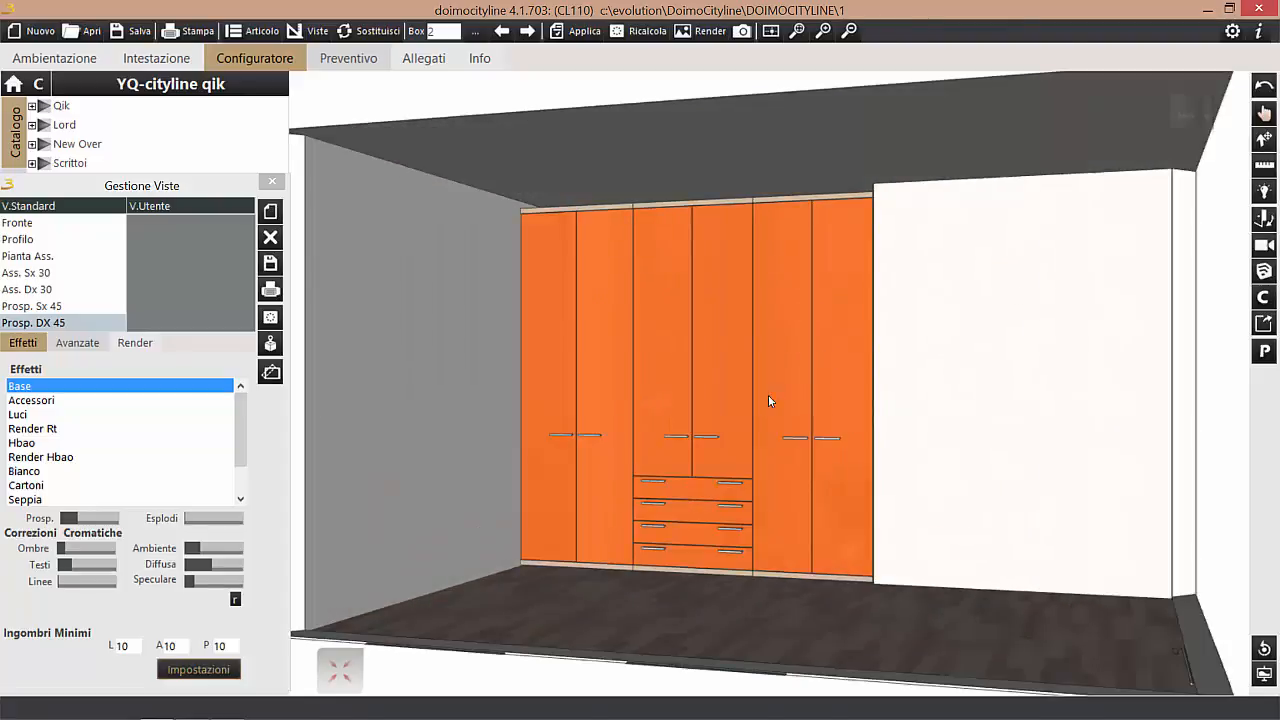
pyautogui.scroll(3, 768, 397)
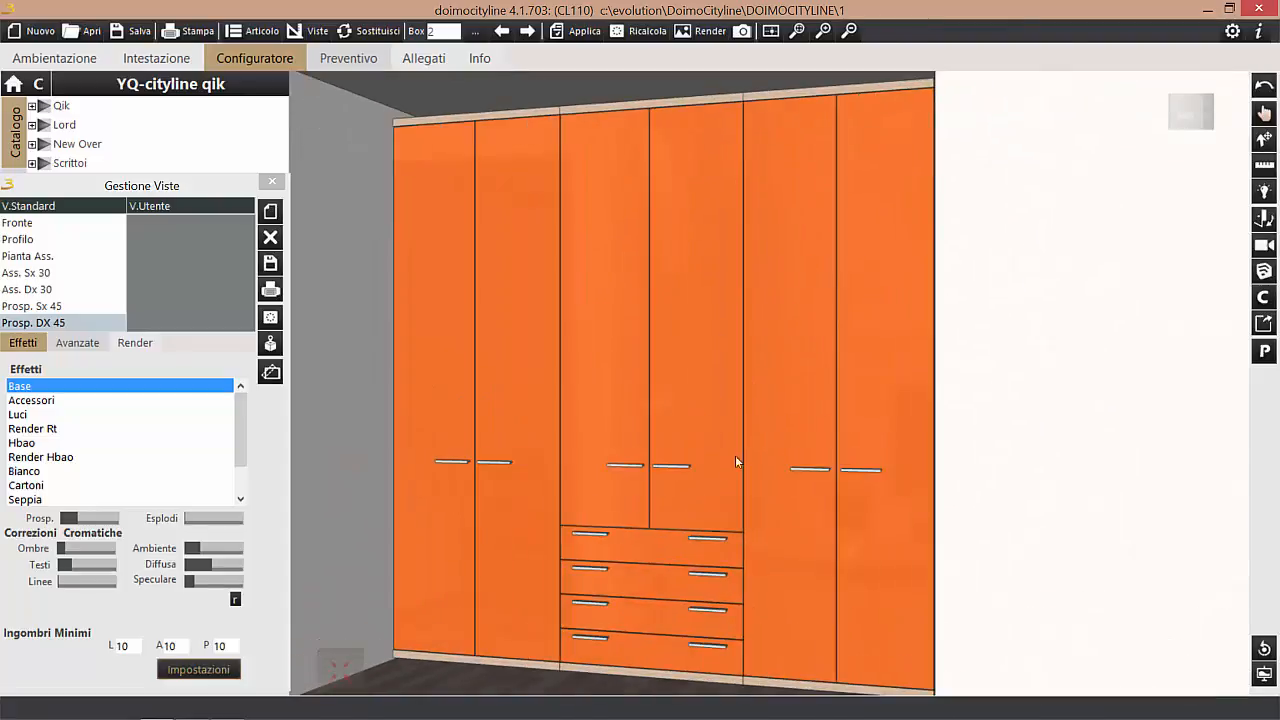
pyautogui.moveTo(726, 490); pyautogui.dragTo(868, 308, button='middle')
pyautogui.scroll(1, 849, 326)
pyautogui.scroll(1, 849, 325)
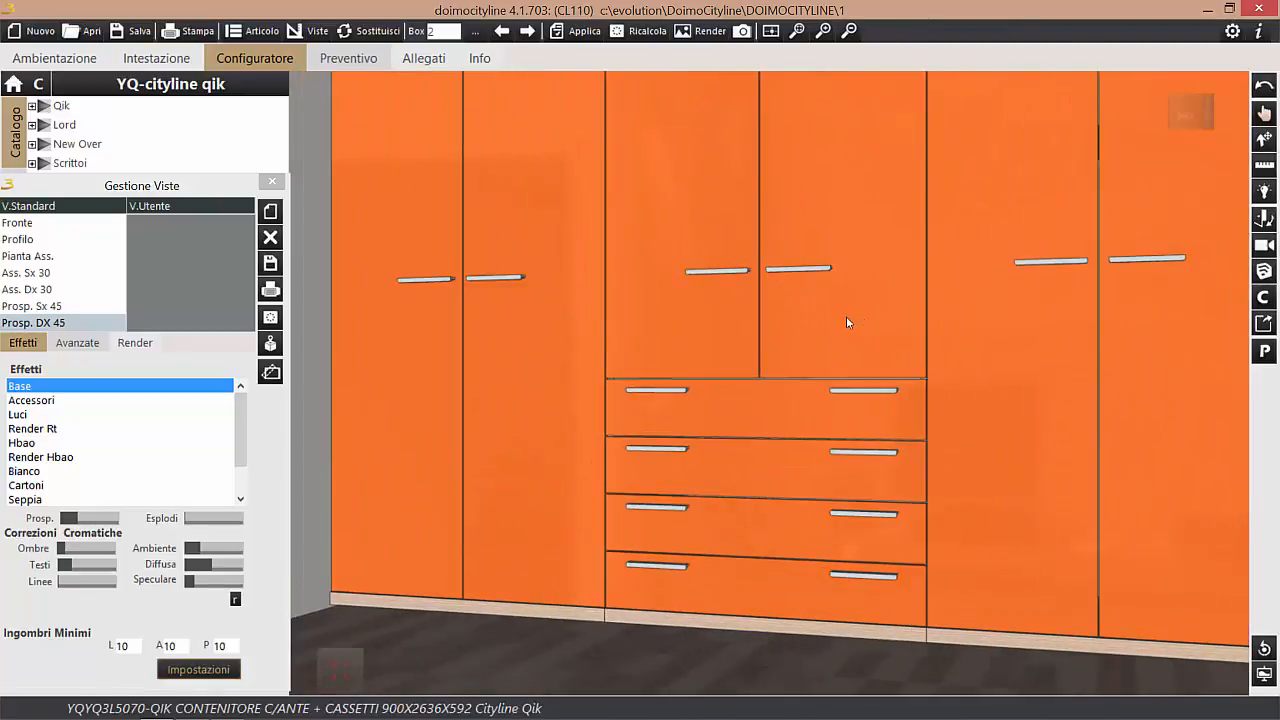
pyautogui.scroll(3, 782, 390)
pyautogui.scroll(3, 770, 607)
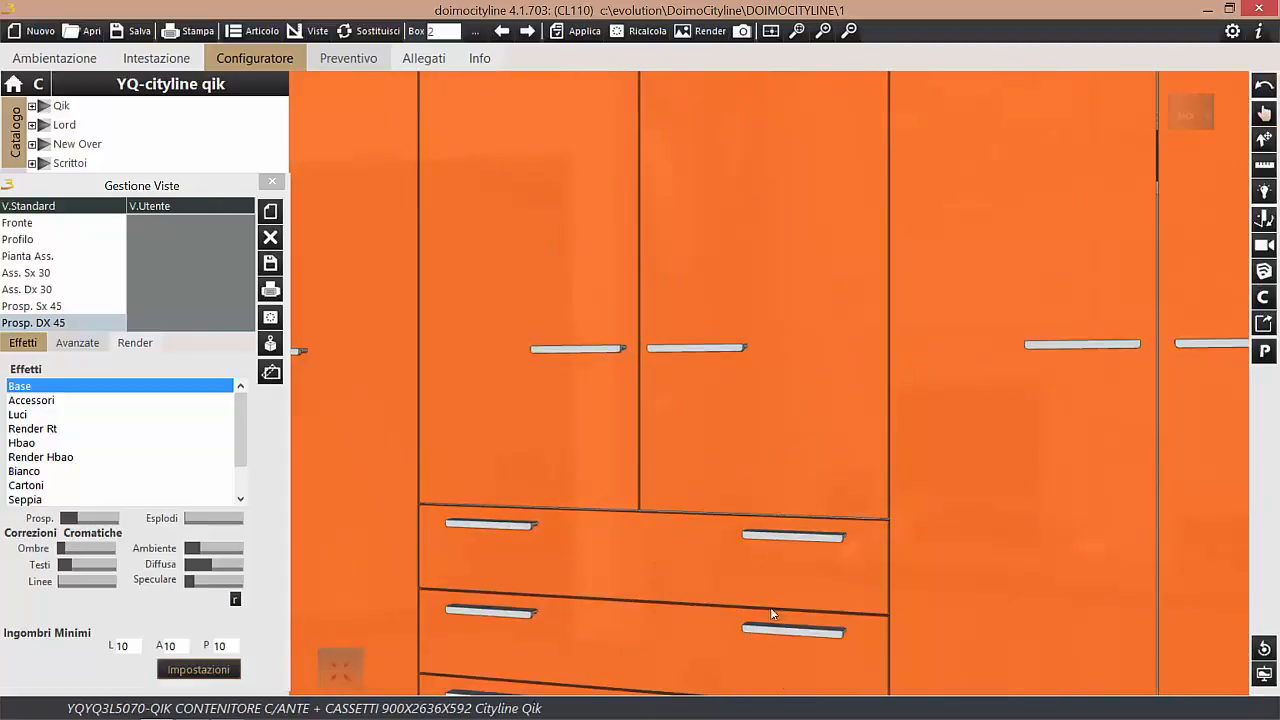
pyautogui.click(270, 212)
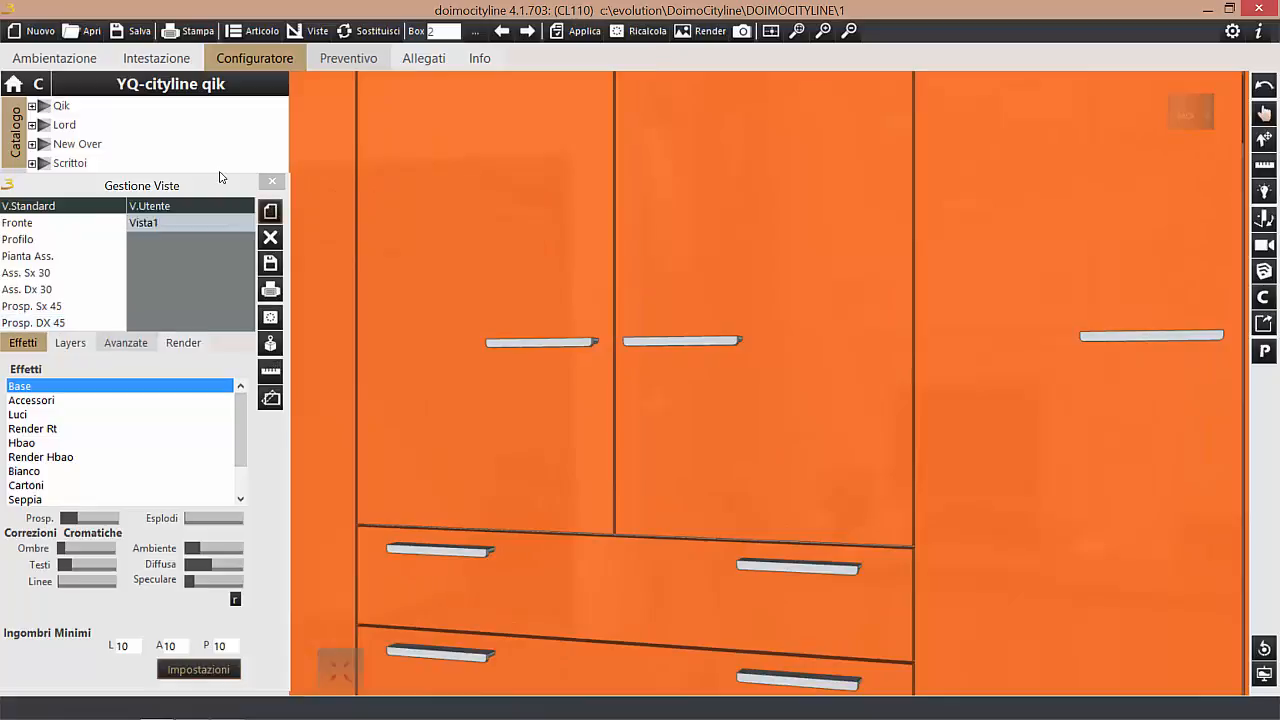
# Rename the new drawer close-up user view as "vista su cassetti".
pyautogui.doubleClick(207, 230)
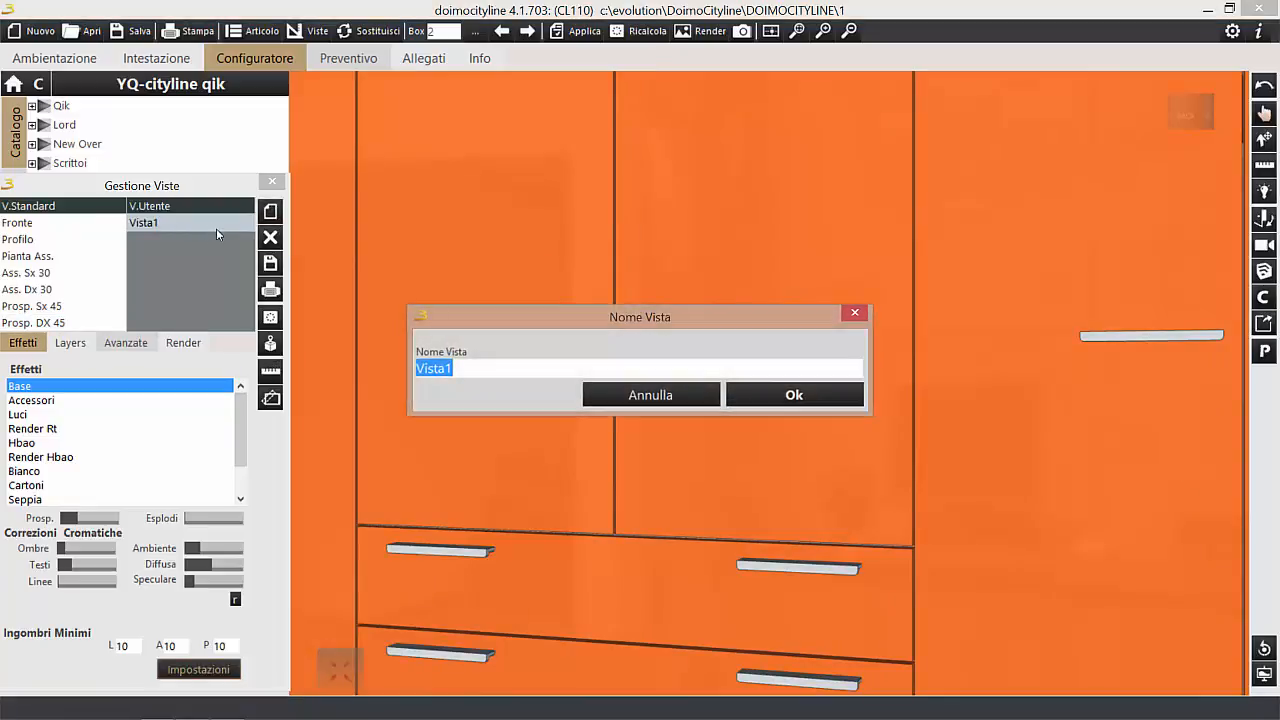
pyautogui.write('vis')
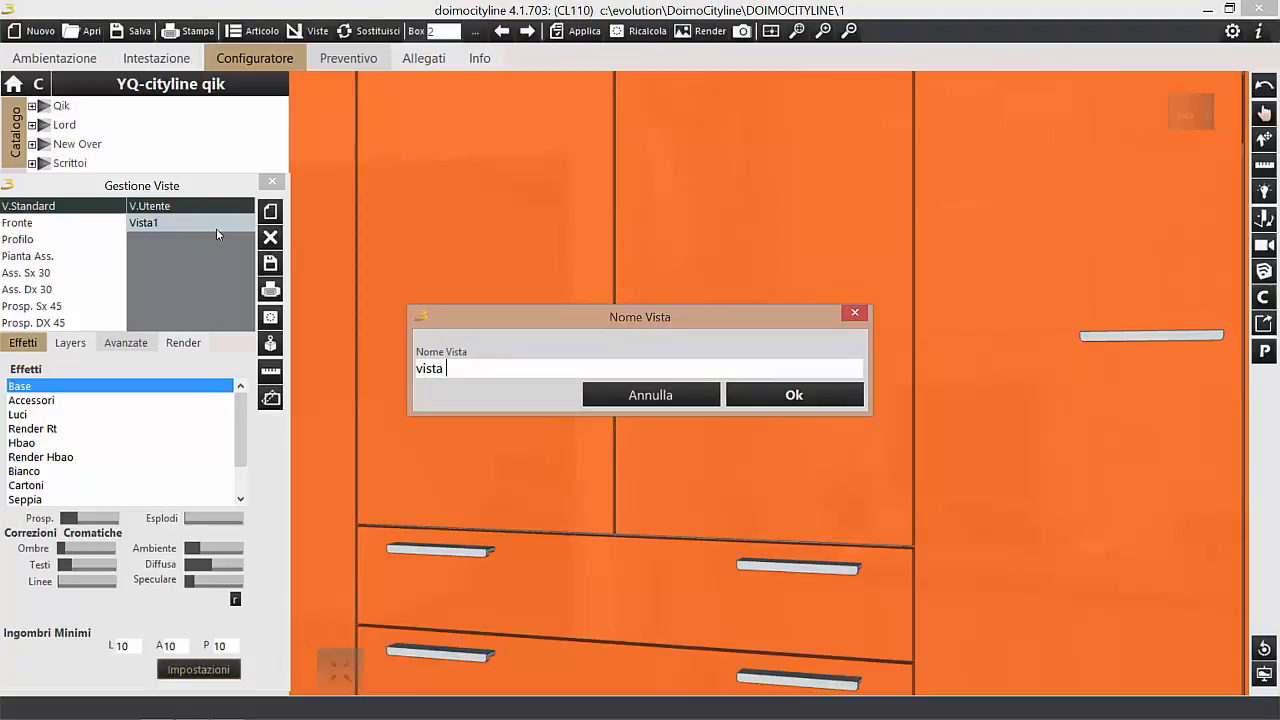
pyautogui.write('ta su cassetti')
pyautogui.click(788, 396)
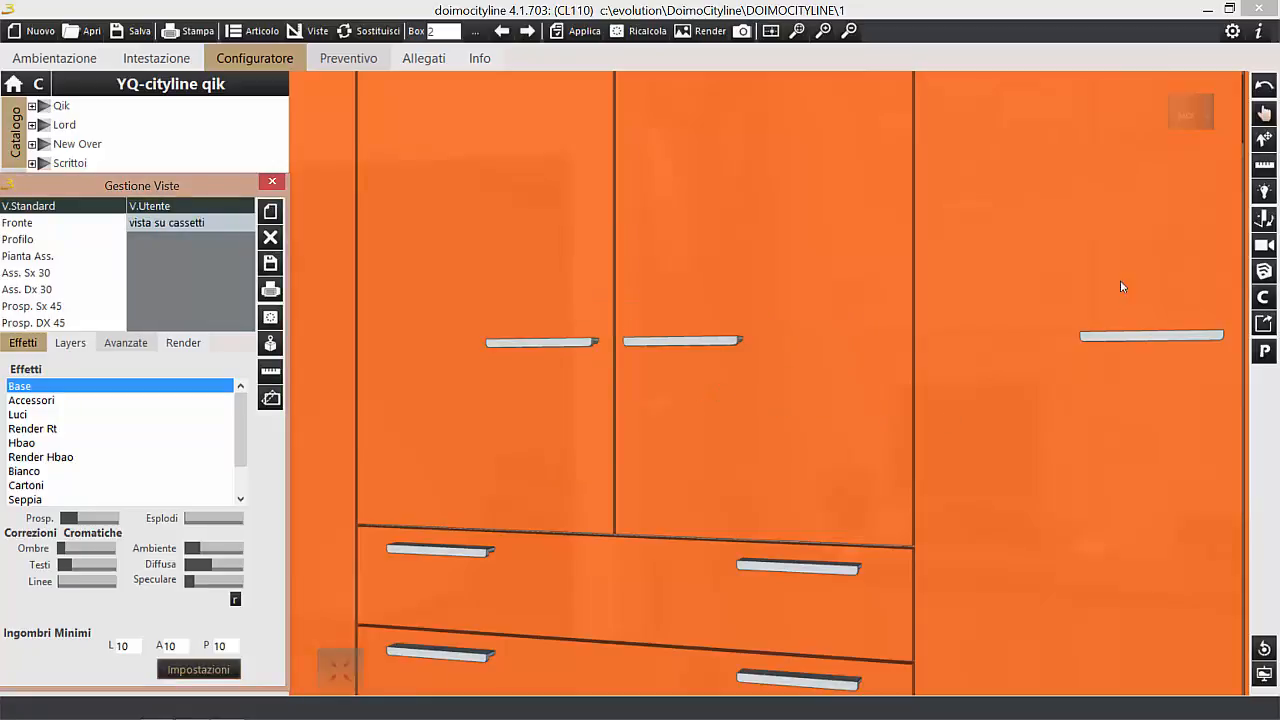
# Create a user view looking along the room with both windows in frame and name it "vista finestre".
pyautogui.click(1265, 123)
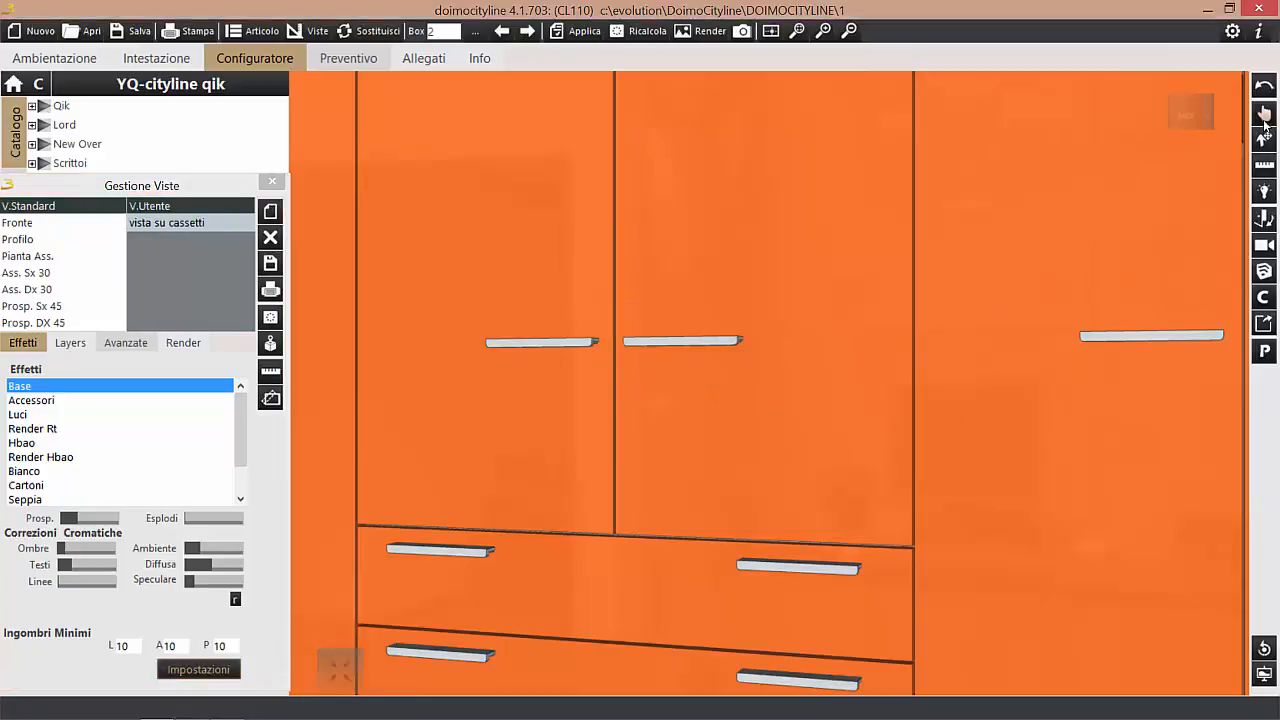
pyautogui.scroll(-8, 880, 380)
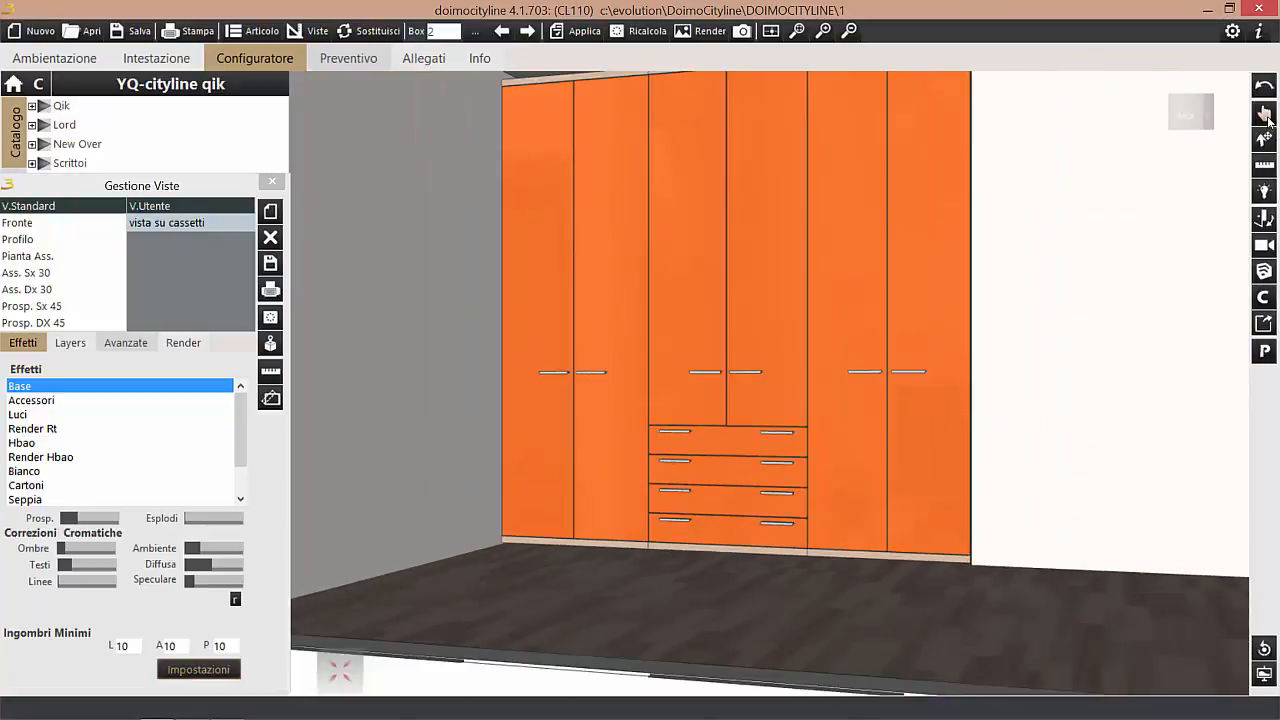
pyautogui.moveTo(1091, 277)
pyautogui.mouseDown()
pyautogui.moveTo(986, 297)
pyautogui.moveTo(897, 281)
pyautogui.mouseUp()
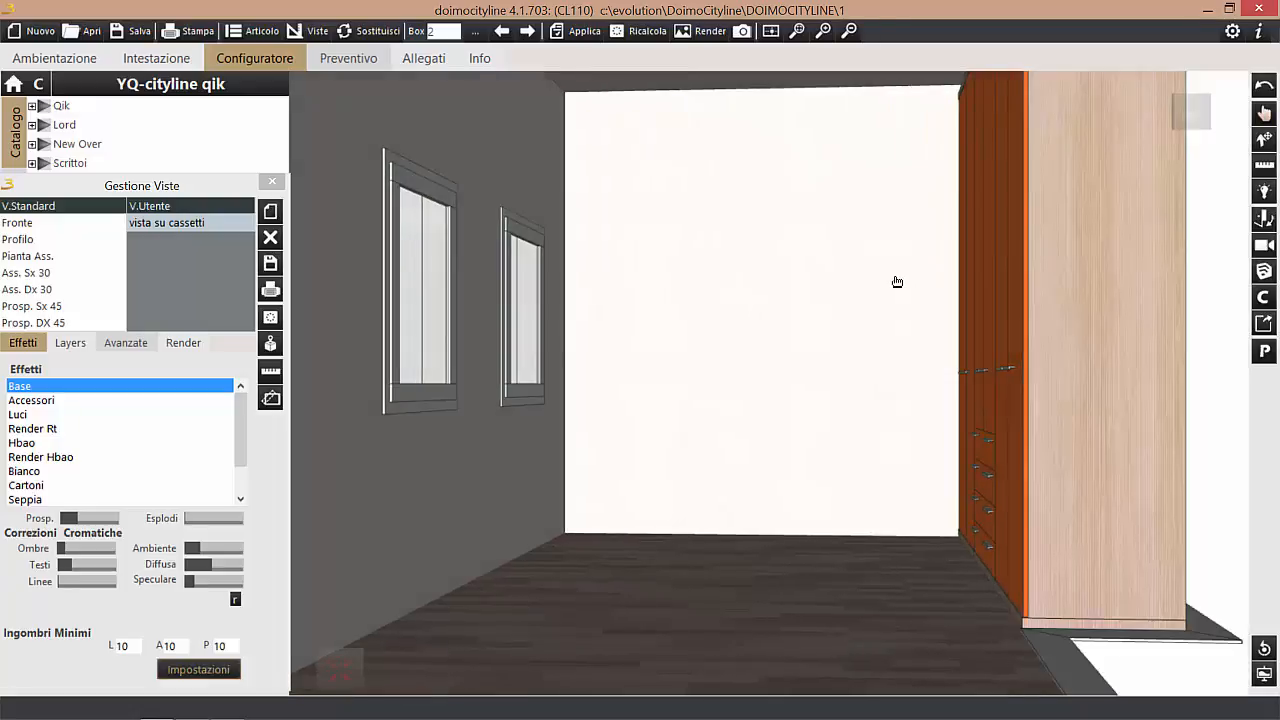
pyautogui.click(271, 214)
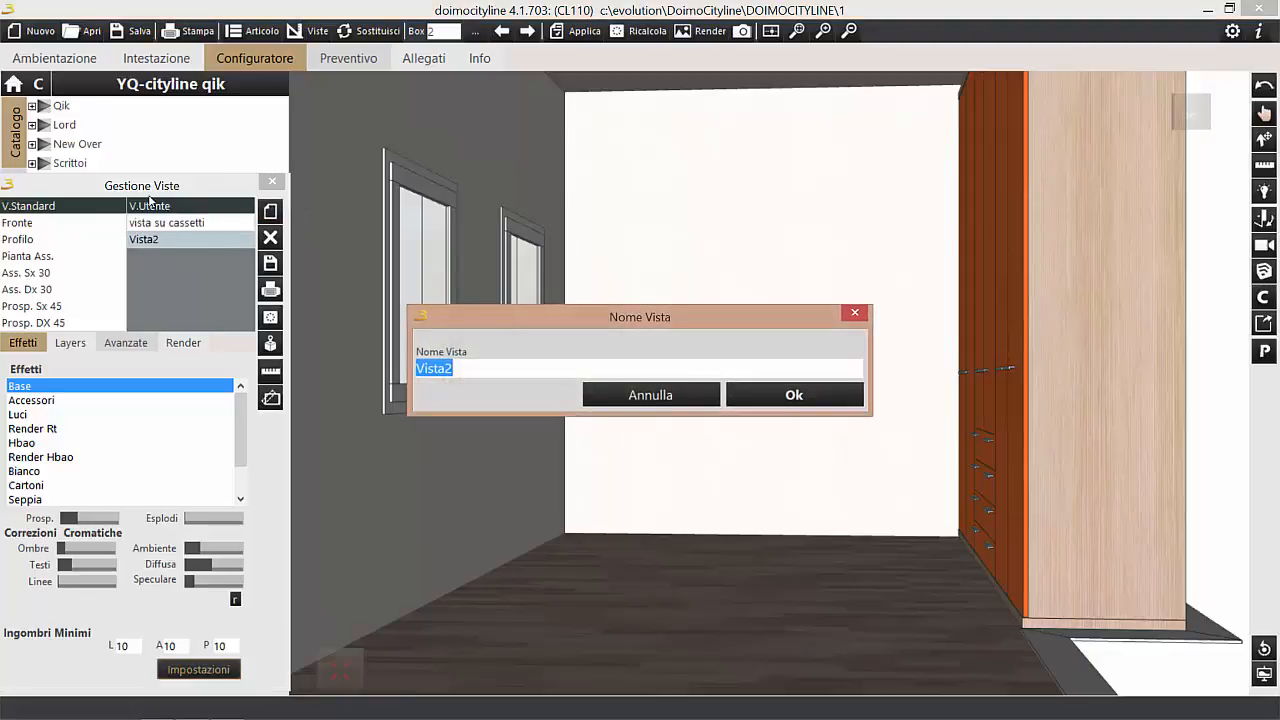
pyautogui.write('vista')
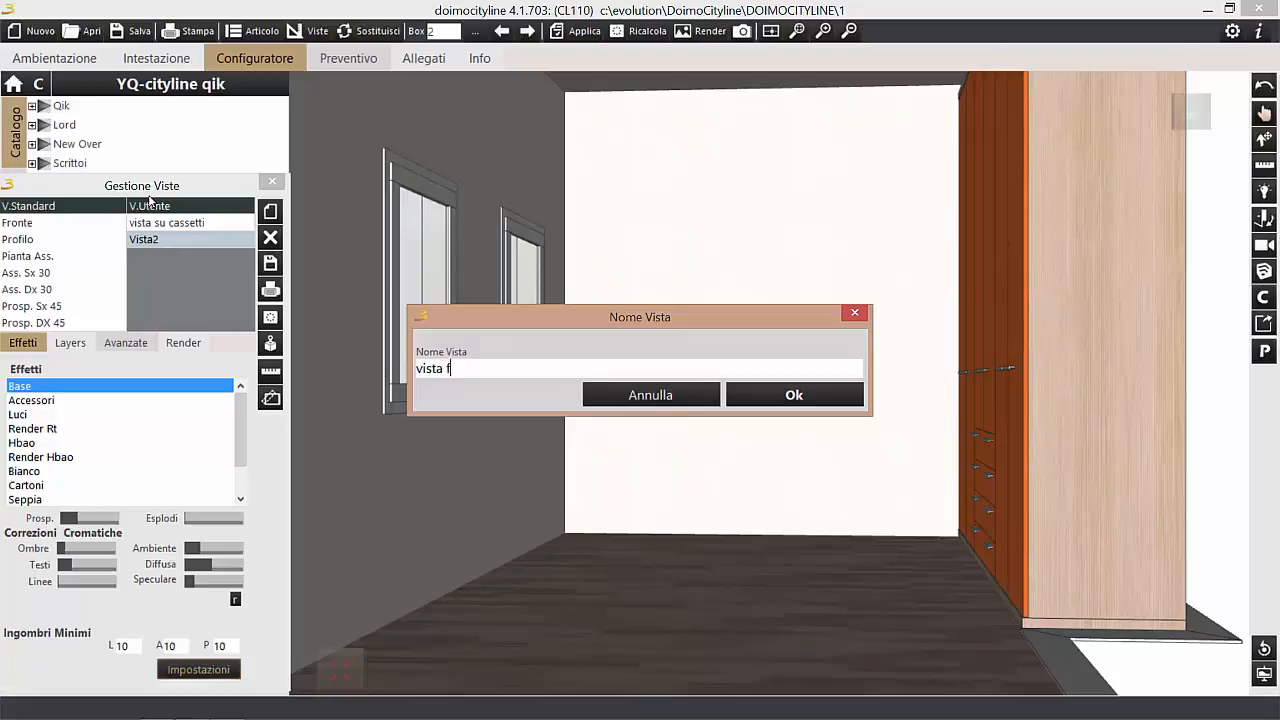
pyautogui.write(' finestre')
pyautogui.click(789, 398)
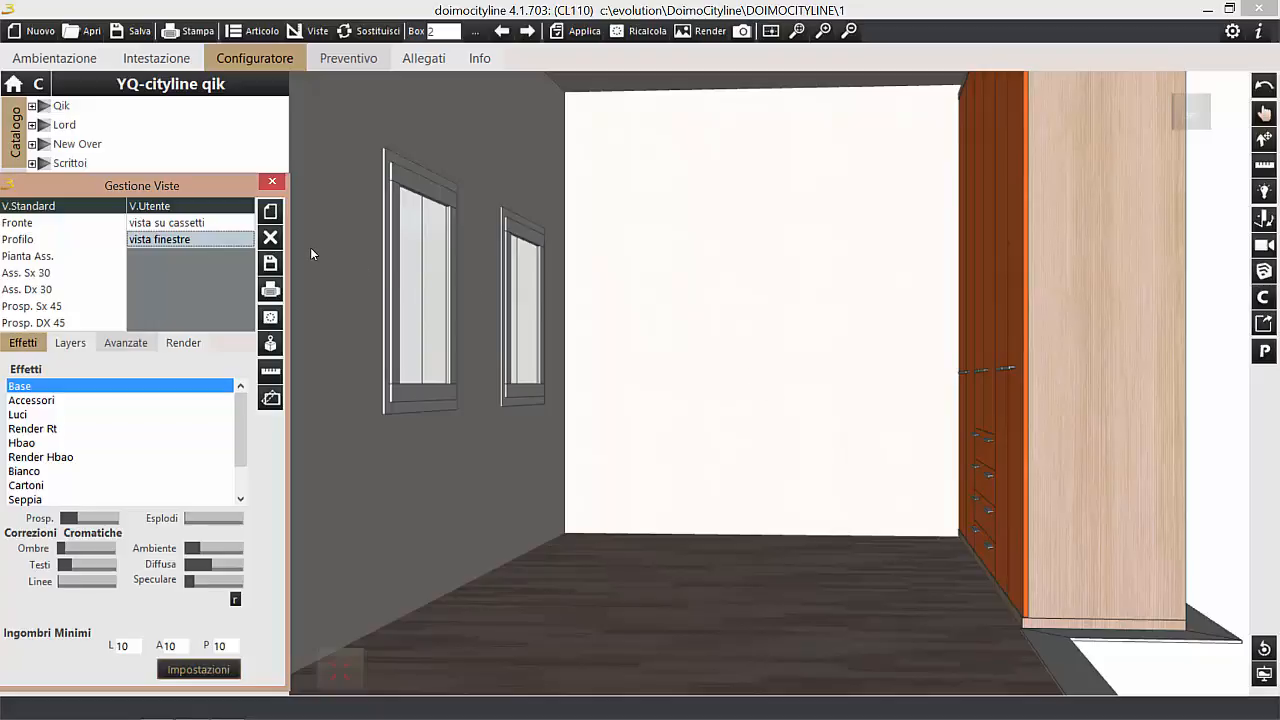
# Create another user view from an angled close-up framing of the wardrobe's door handles.
pyautogui.moveTo(808, 260); pyautogui.dragTo(860, 254)
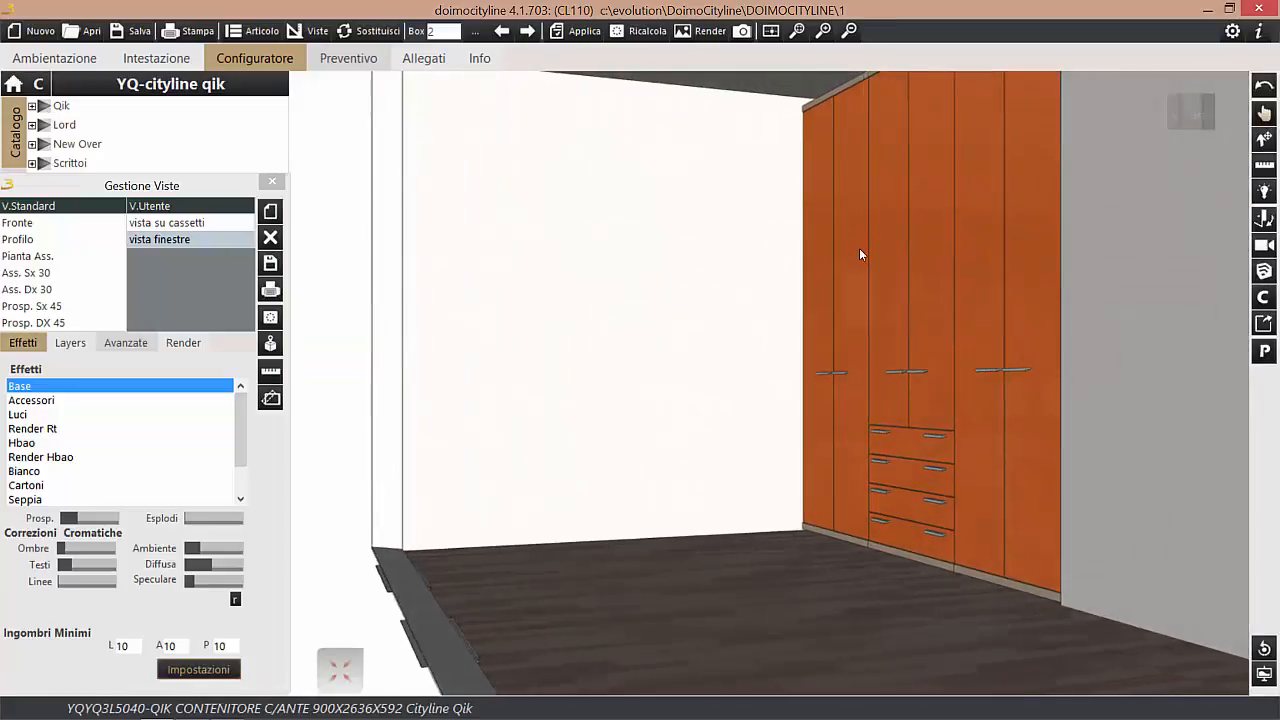
pyautogui.scroll(4, 860, 250)
pyautogui.scroll(3, 866, 258)
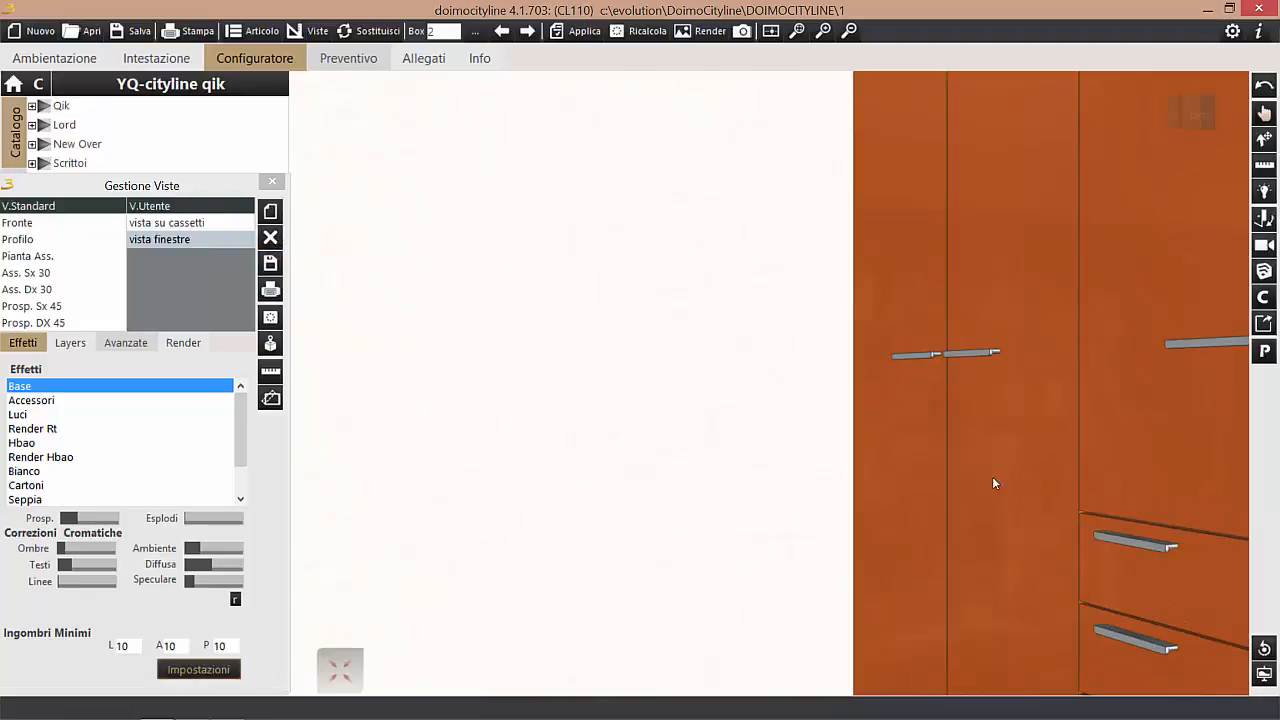
pyautogui.scroll(3, 1104, 467)
pyautogui.moveTo(1125, 358); pyautogui.dragTo(900, 374, button='middle')
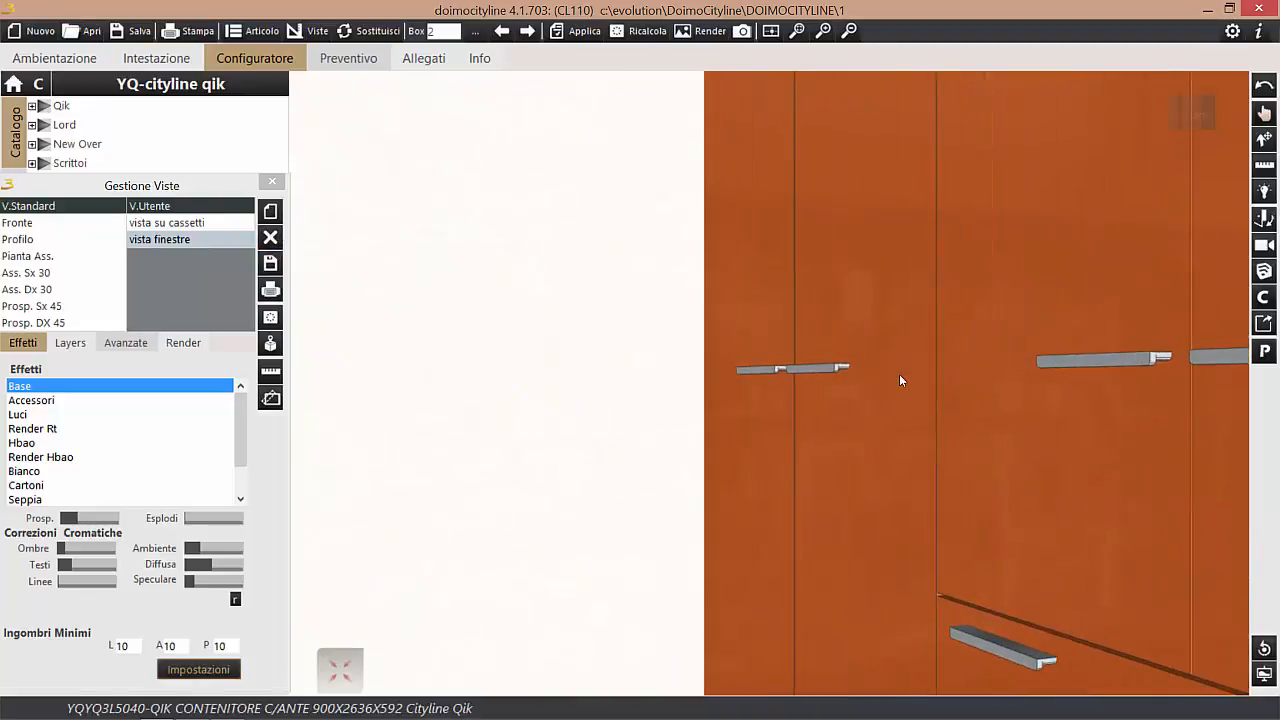
pyautogui.scroll(2, 901, 371)
pyautogui.moveTo(885, 331); pyautogui.dragTo(654, 378, button='middle')
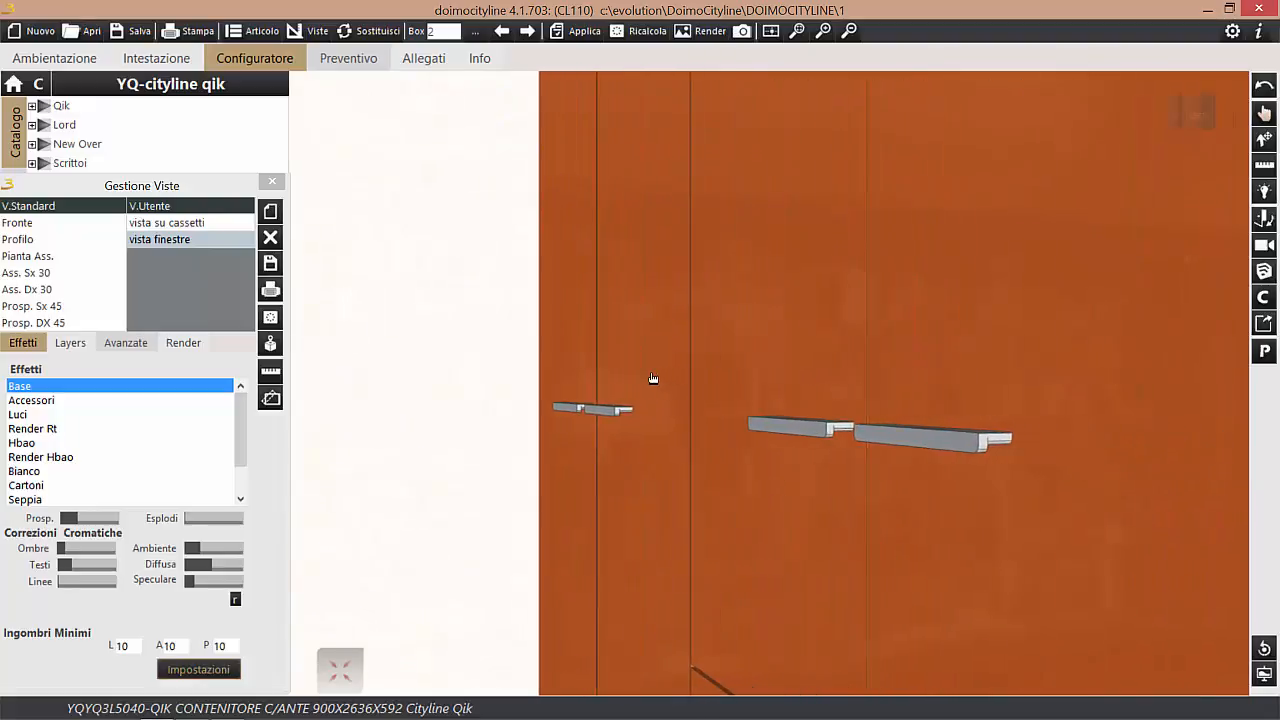
pyautogui.click(270, 211)
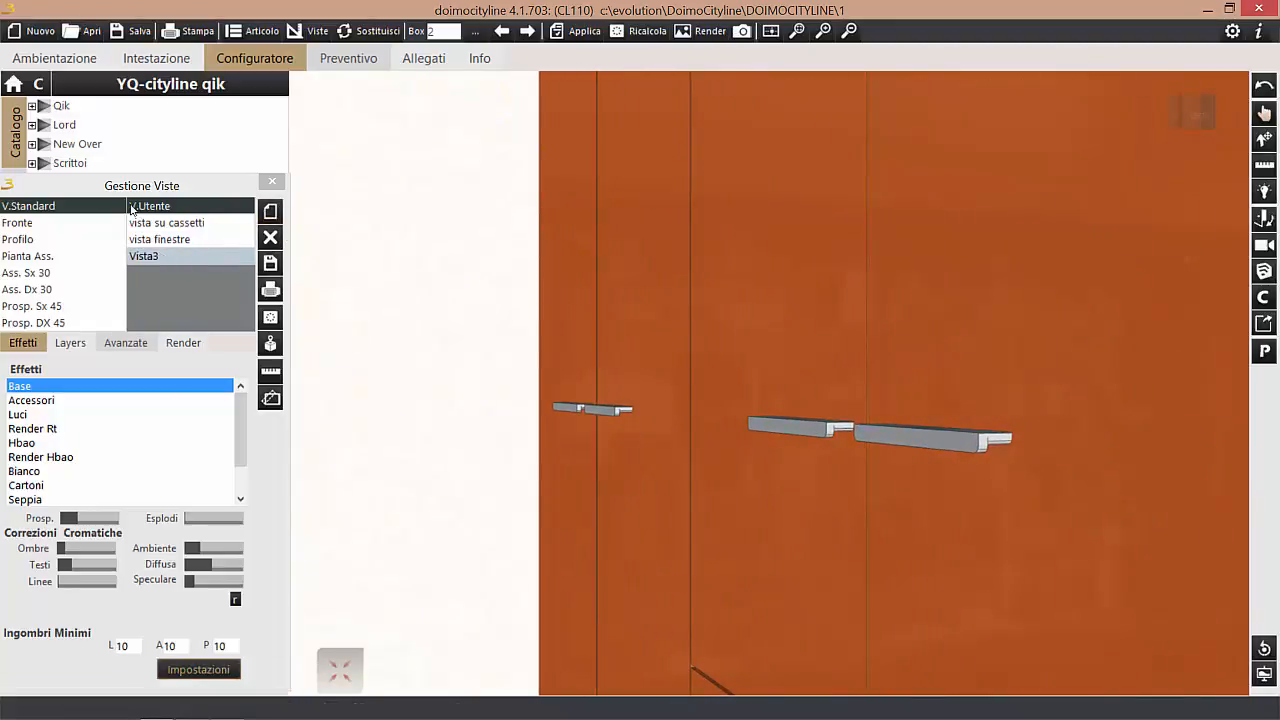
# Rename the door-handle user view as "vista maniglia anta".
pyautogui.doubleClick(168, 259)
pyautogui.write('vista')
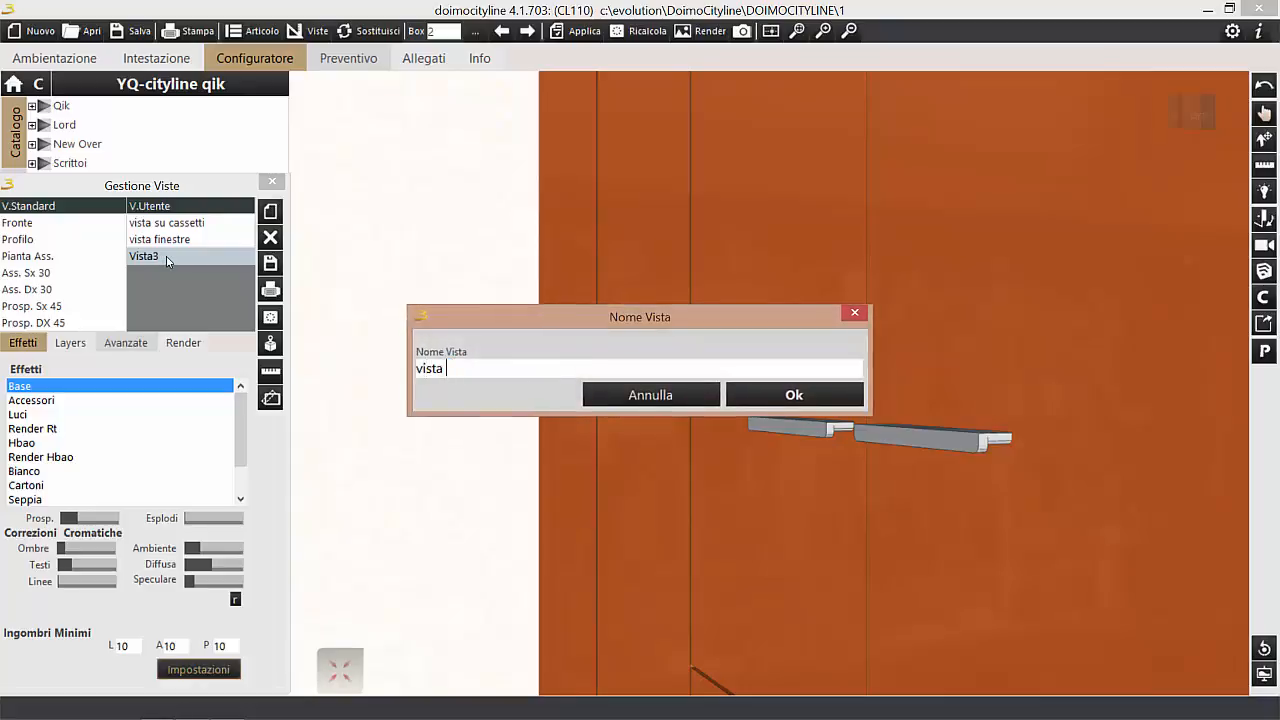
pyautogui.write(' maniglia anta')
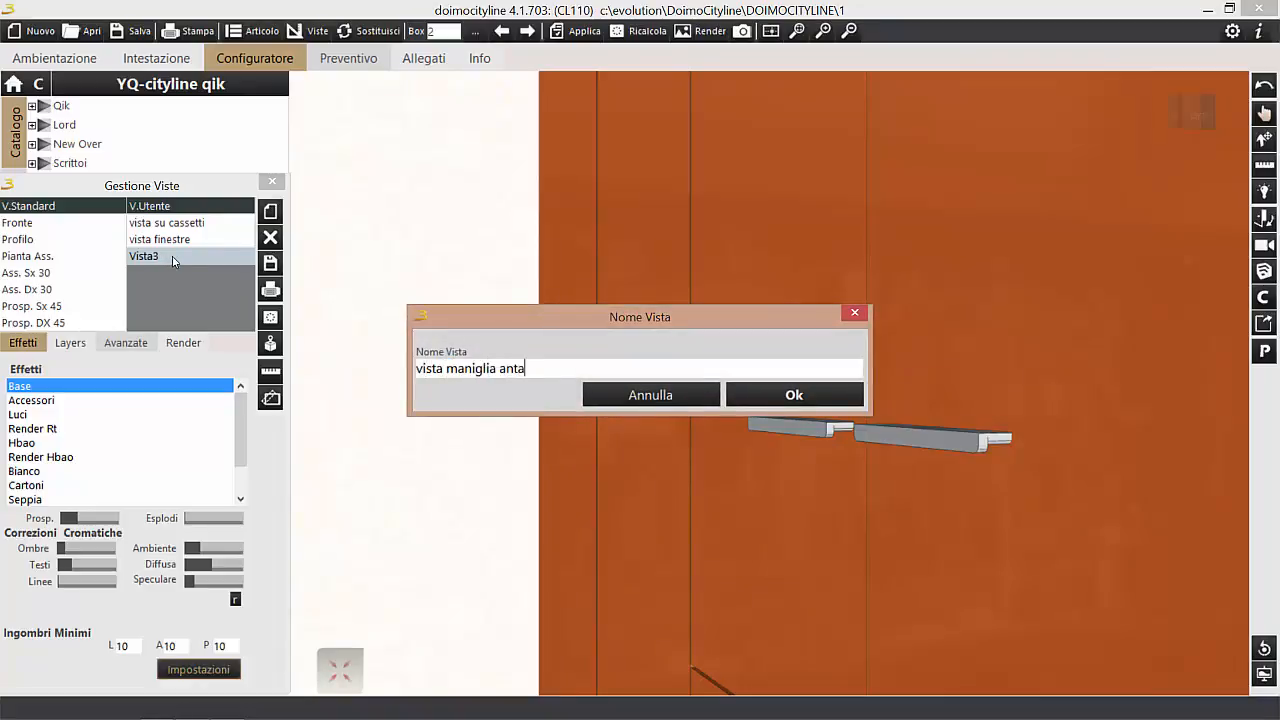
pyautogui.click(775, 394)
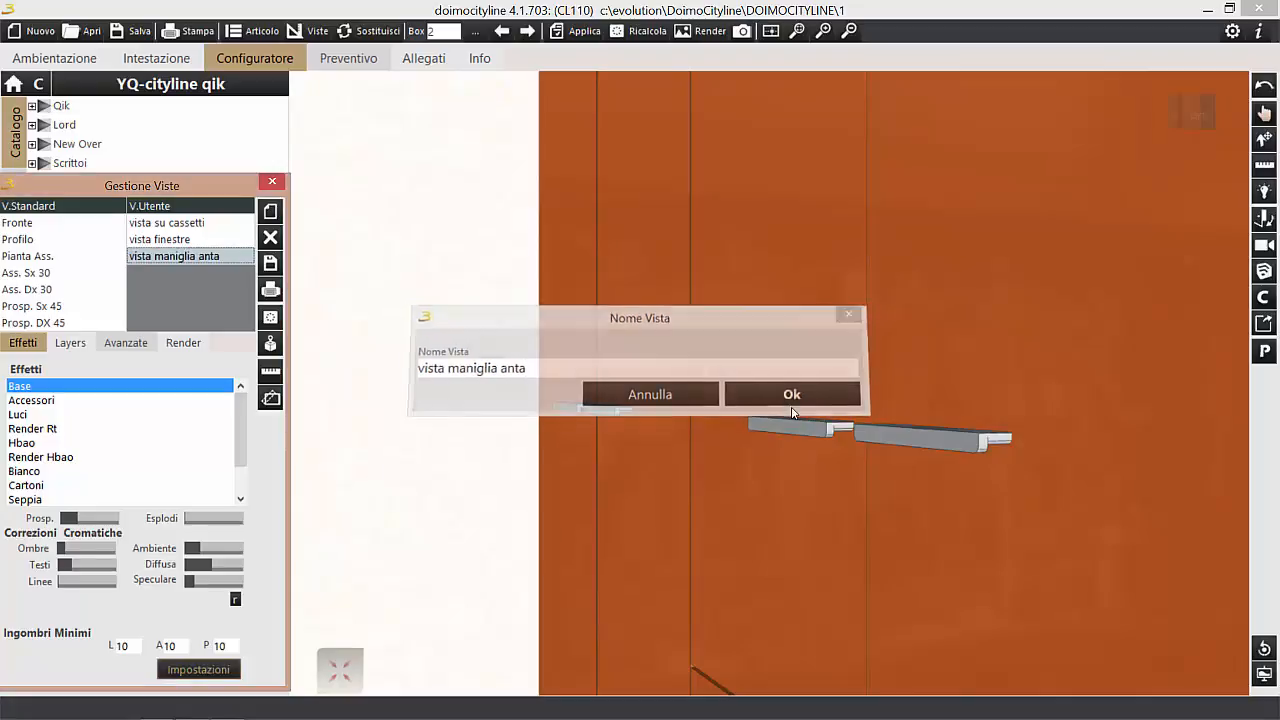
# Recall the saved user views "vista finestre" and "vista su cassetti" to check their framing.
pyautogui.click(170, 237)
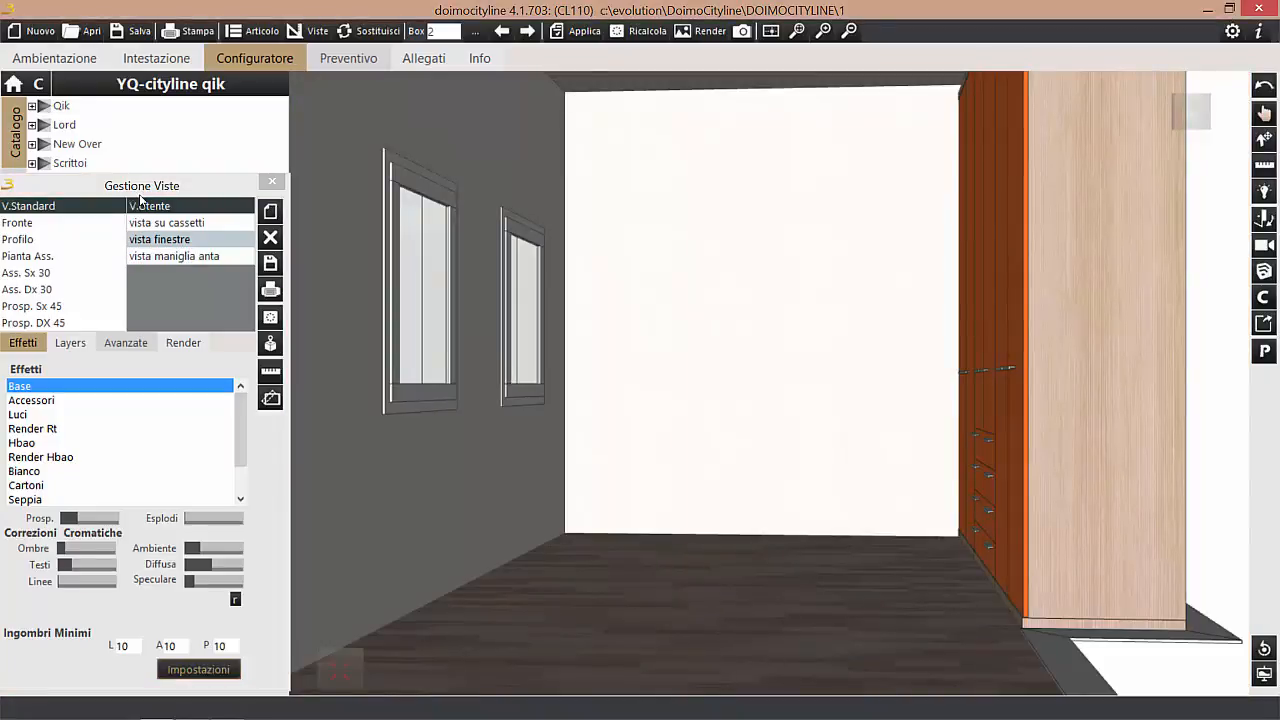
pyautogui.click(166, 223)
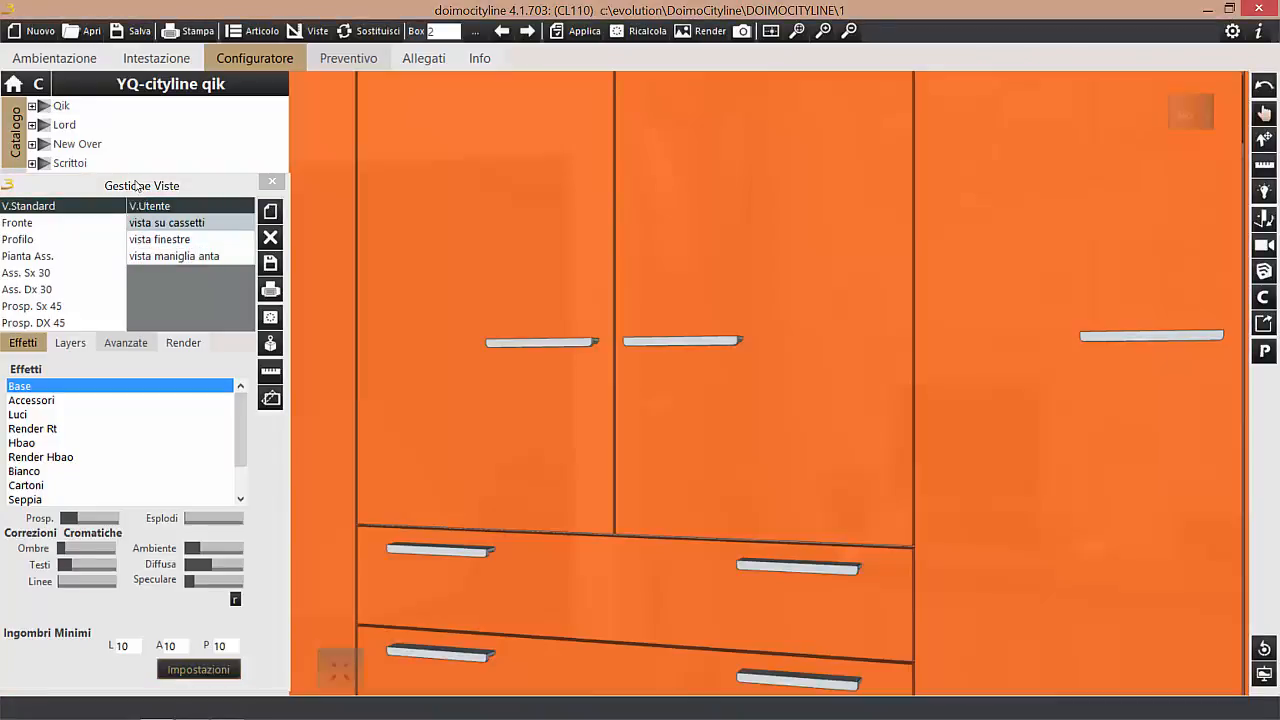
pyautogui.click(172, 242)
# Delete the user view "vista maniglia anta", and recall the "vista su cassetti" and "vista finestre" views.
pyautogui.click(174, 258)
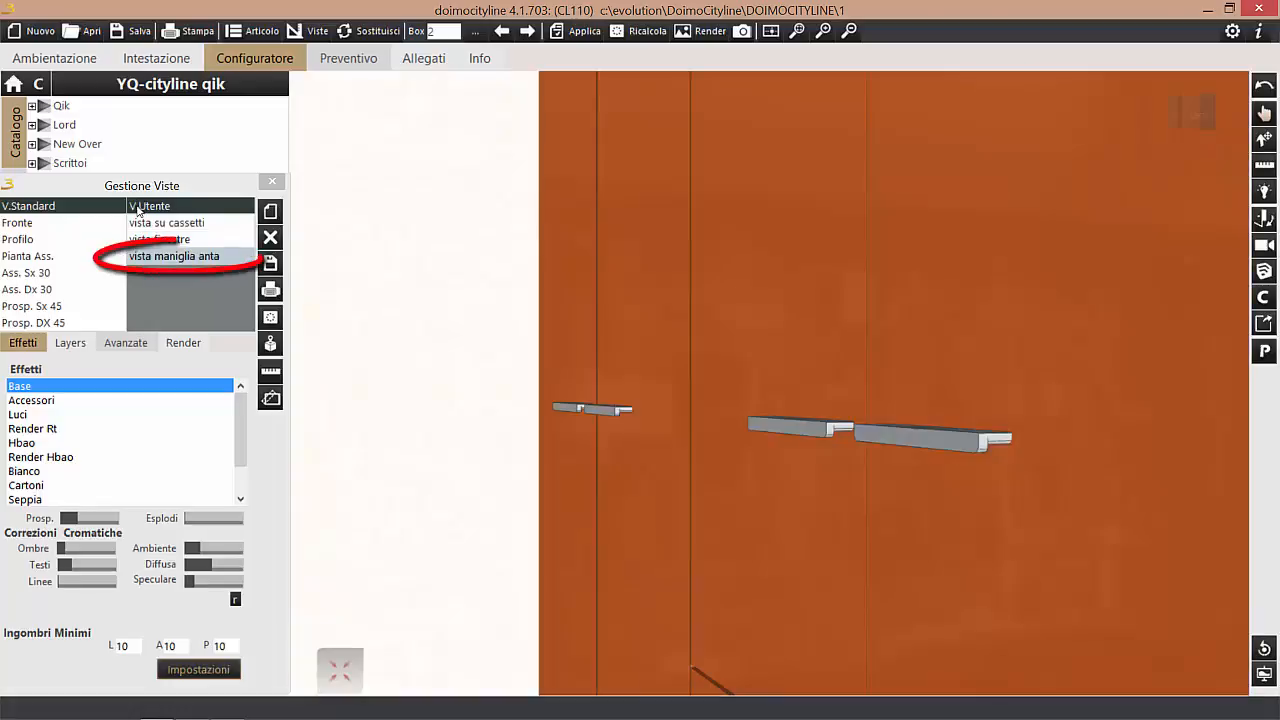
pyautogui.click(269, 238)
pyautogui.click(196, 225)
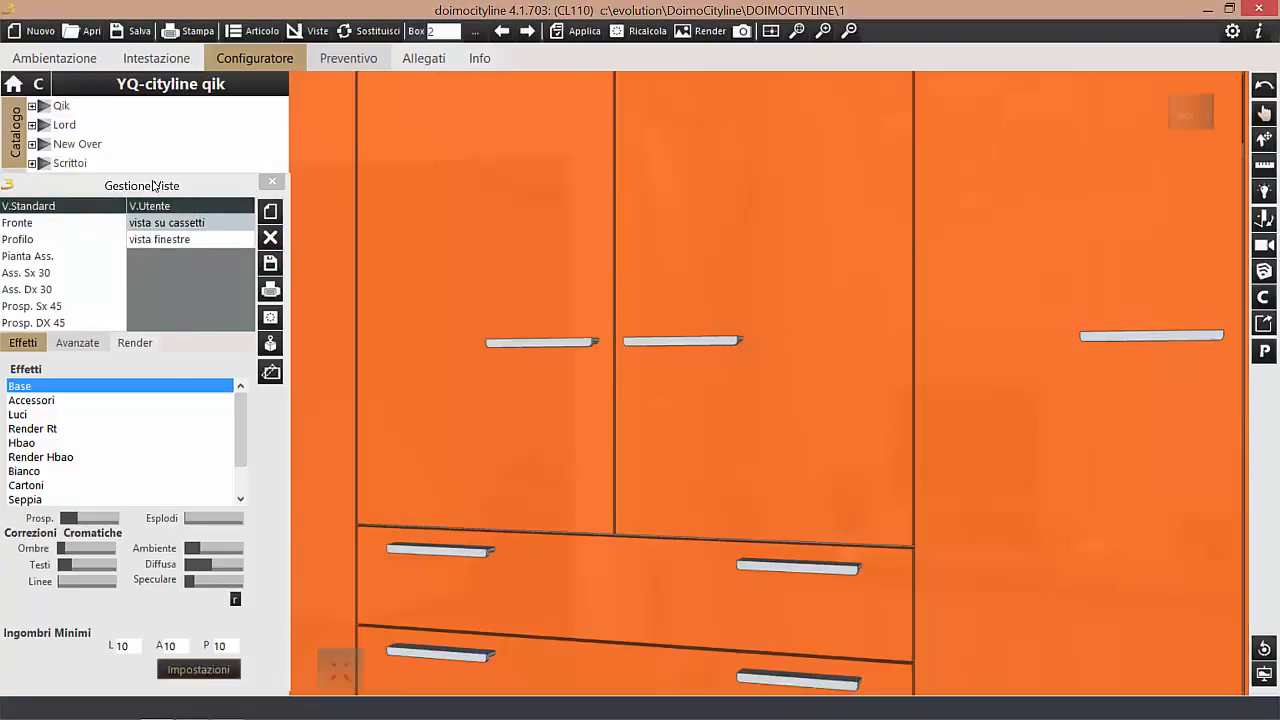
pyautogui.click(187, 241)
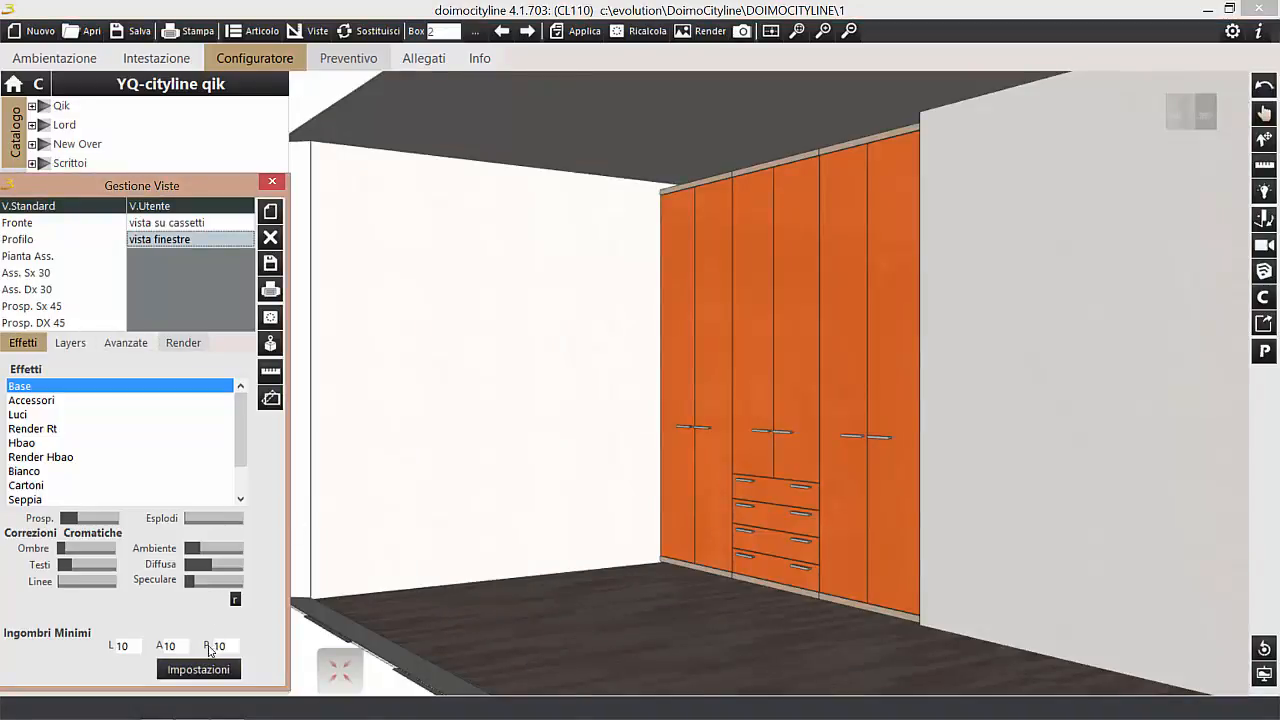
# Turn the Linee display option off and back on to compare the wardrobe with and without its outlines.
pyautogui.click(205, 669)
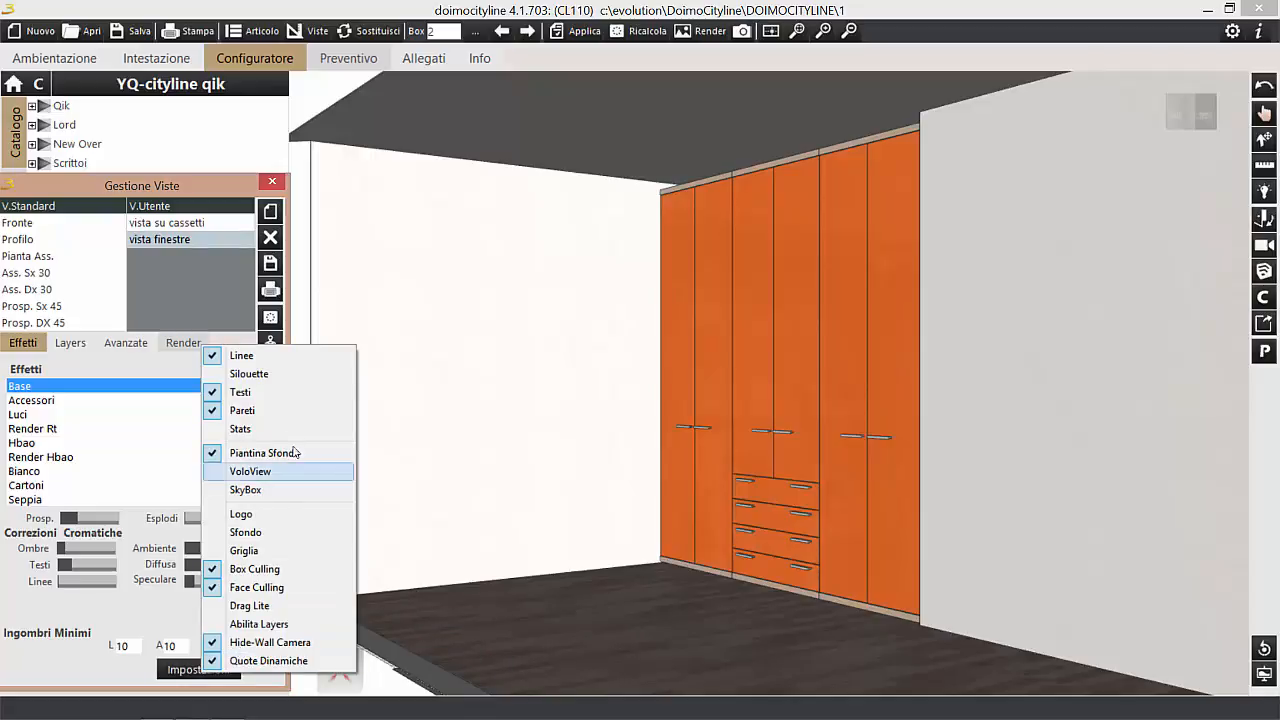
pyautogui.click(243, 356)
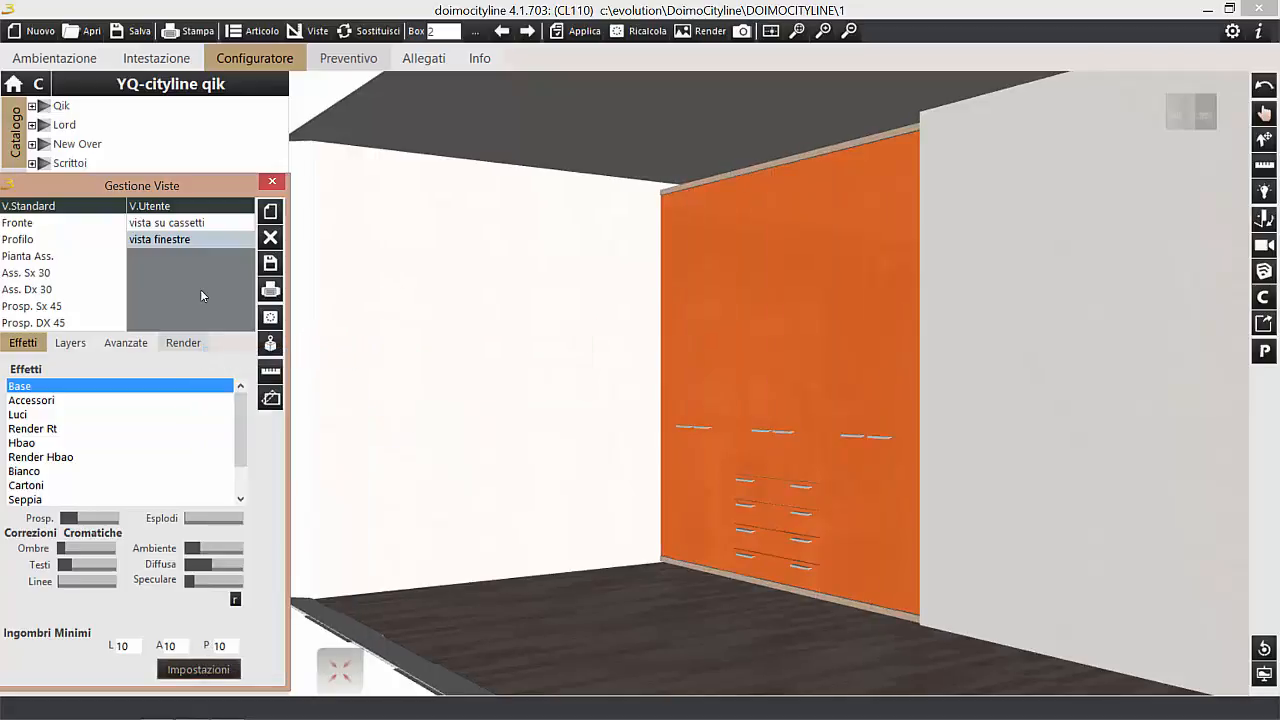
pyautogui.click(229, 668)
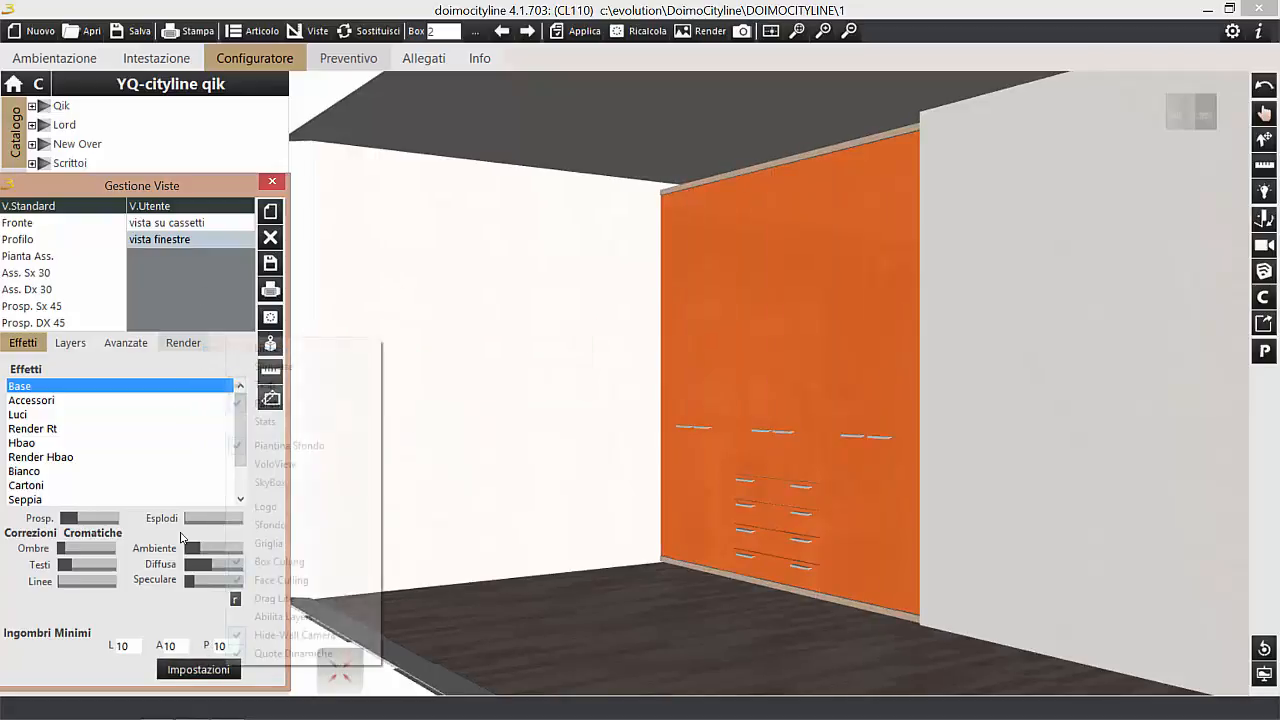
pyautogui.click(280, 350)
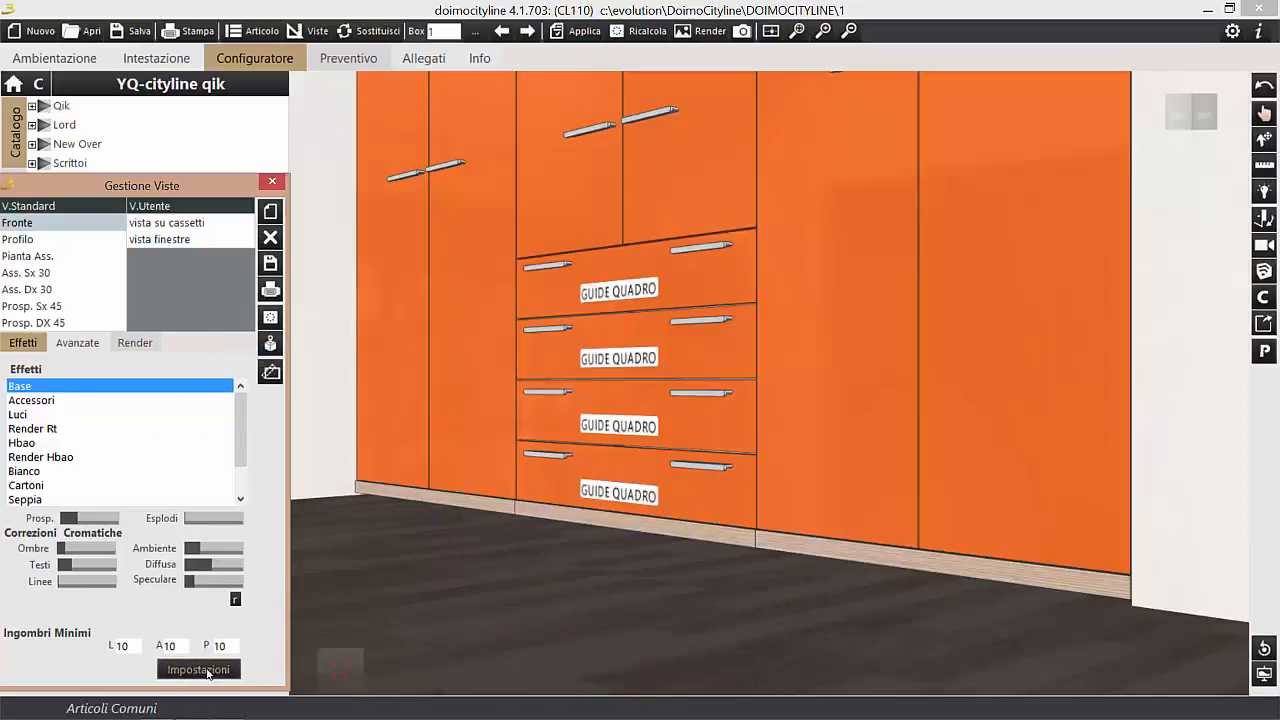
# Turn the Testi display option off and back on to compare the drawers with and without their text labels.
pyautogui.click(232, 670)
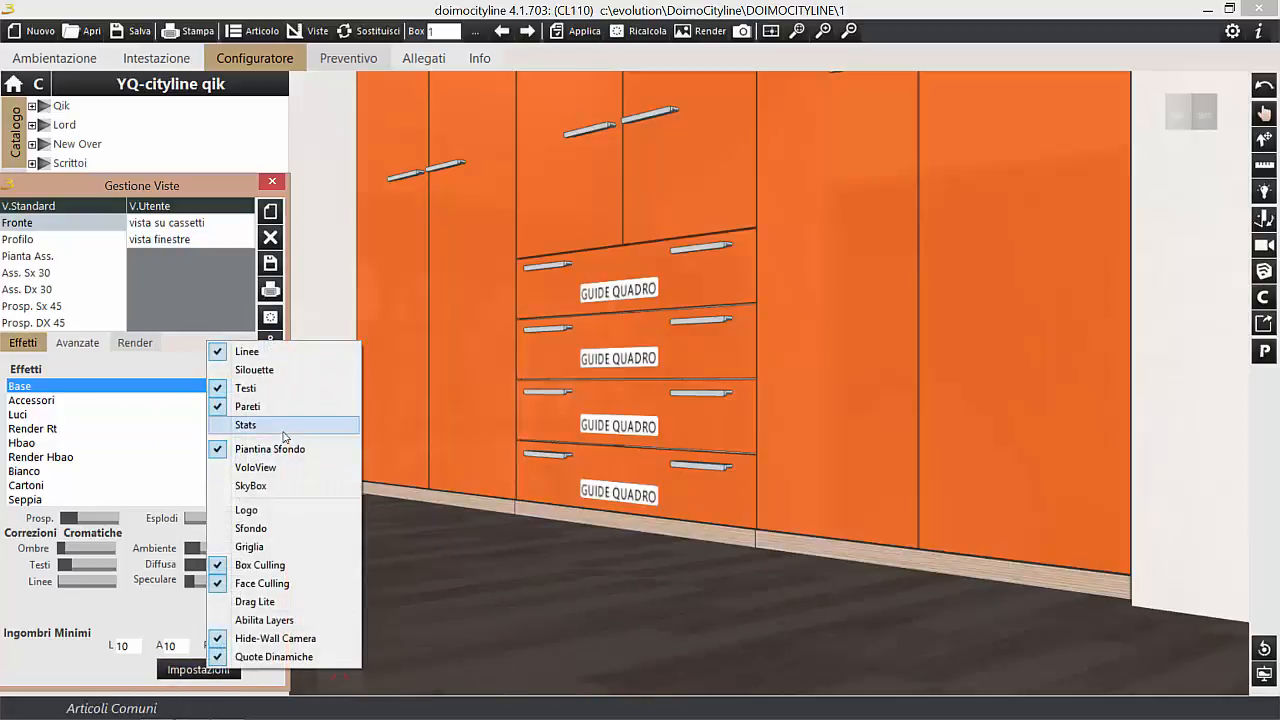
pyautogui.click(247, 390)
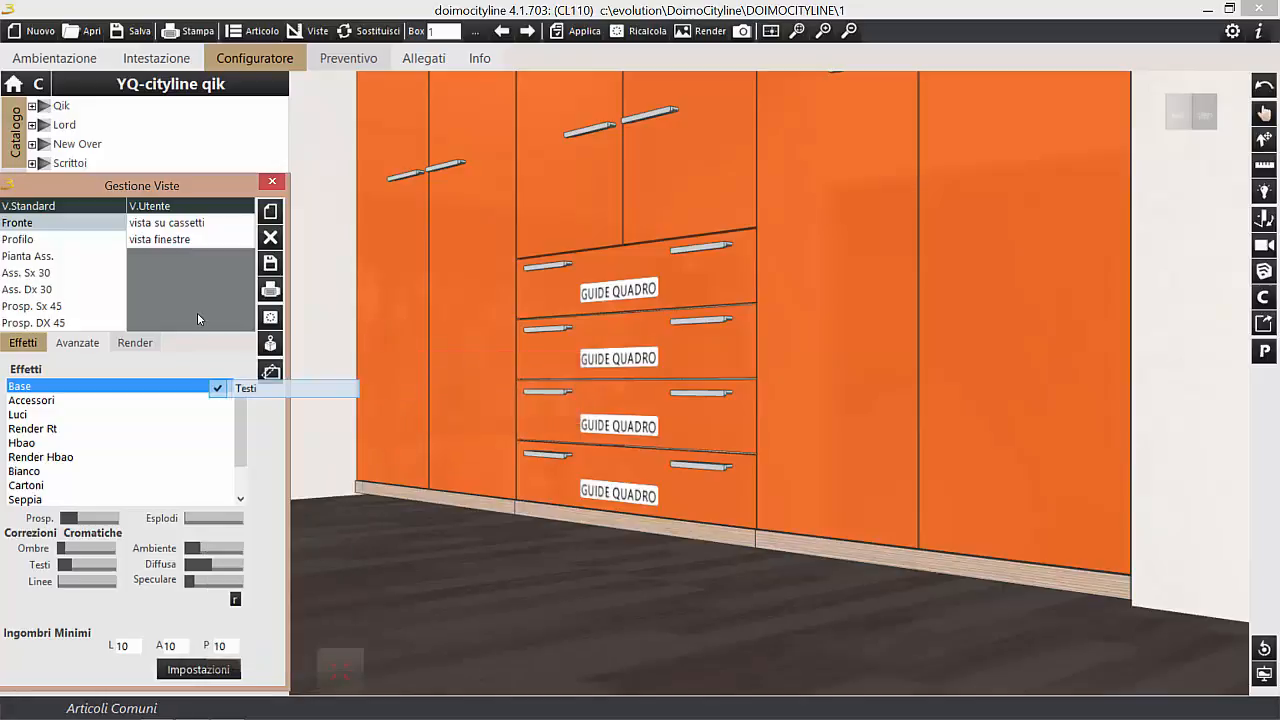
pyautogui.click(220, 672)
pyautogui.click(252, 384)
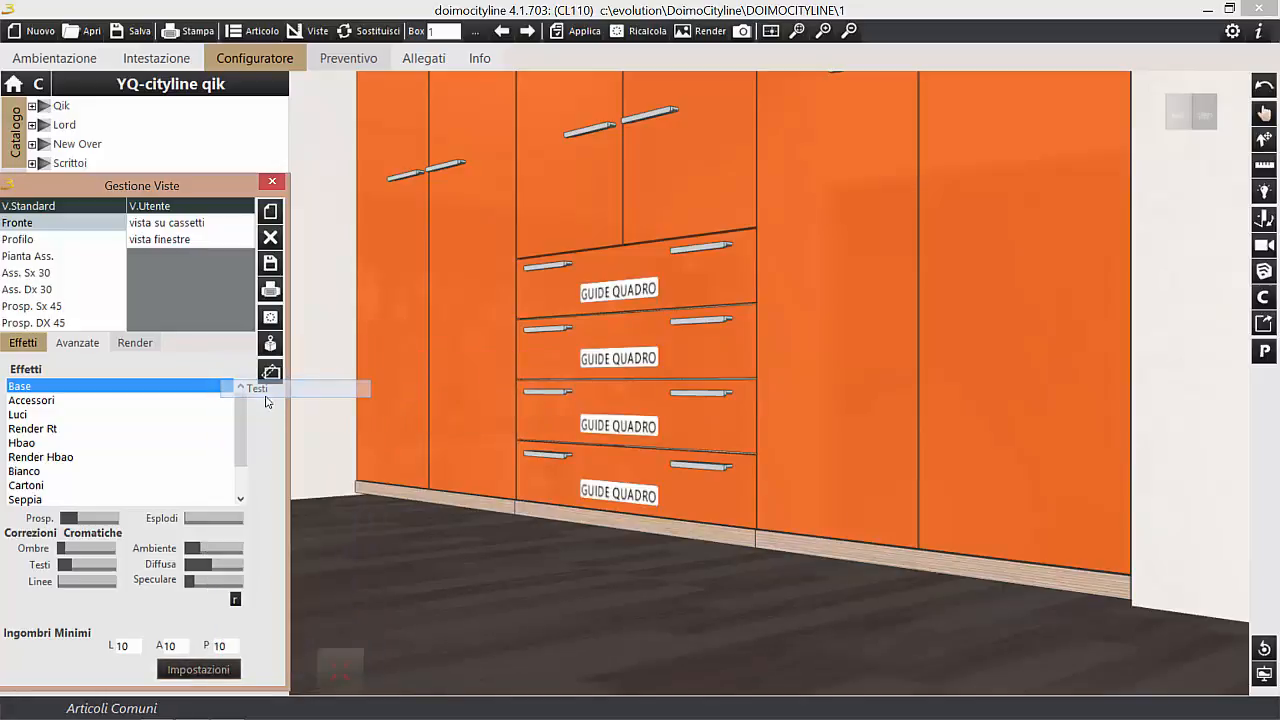
pyautogui.click(830, 294)
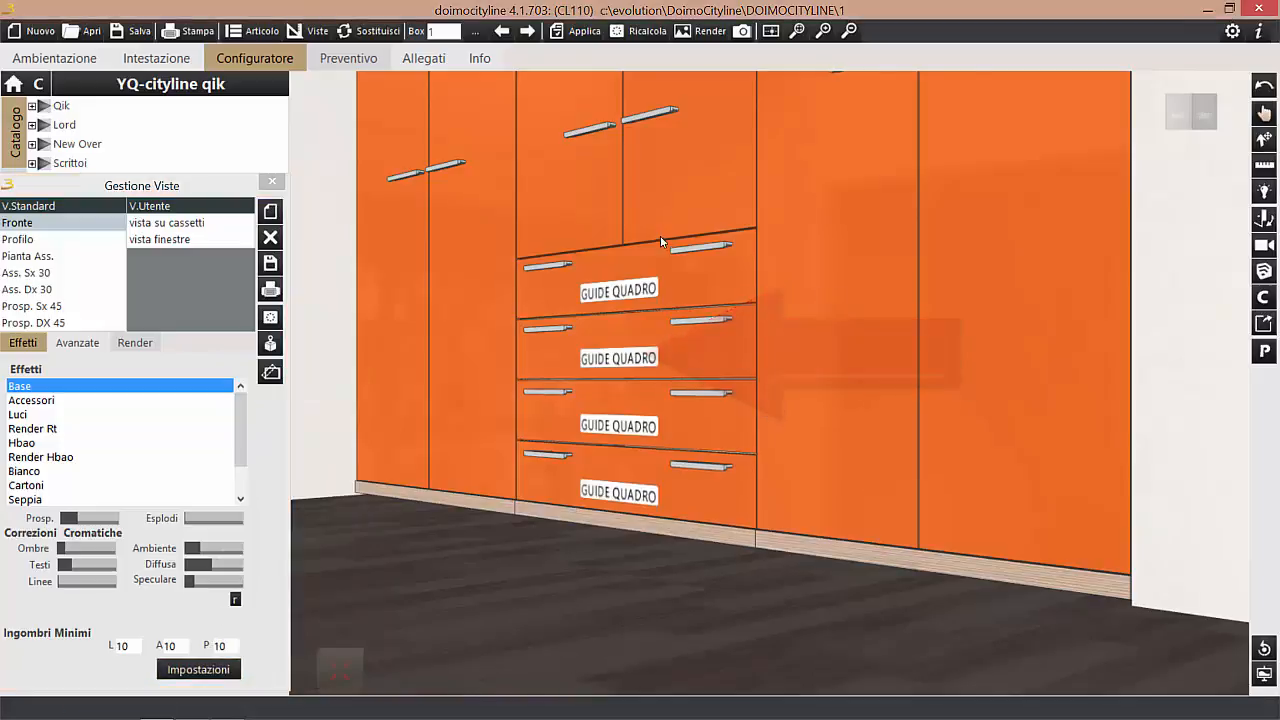
pyautogui.scroll(-1, 826, 301)
pyautogui.doubleClick(826, 301)
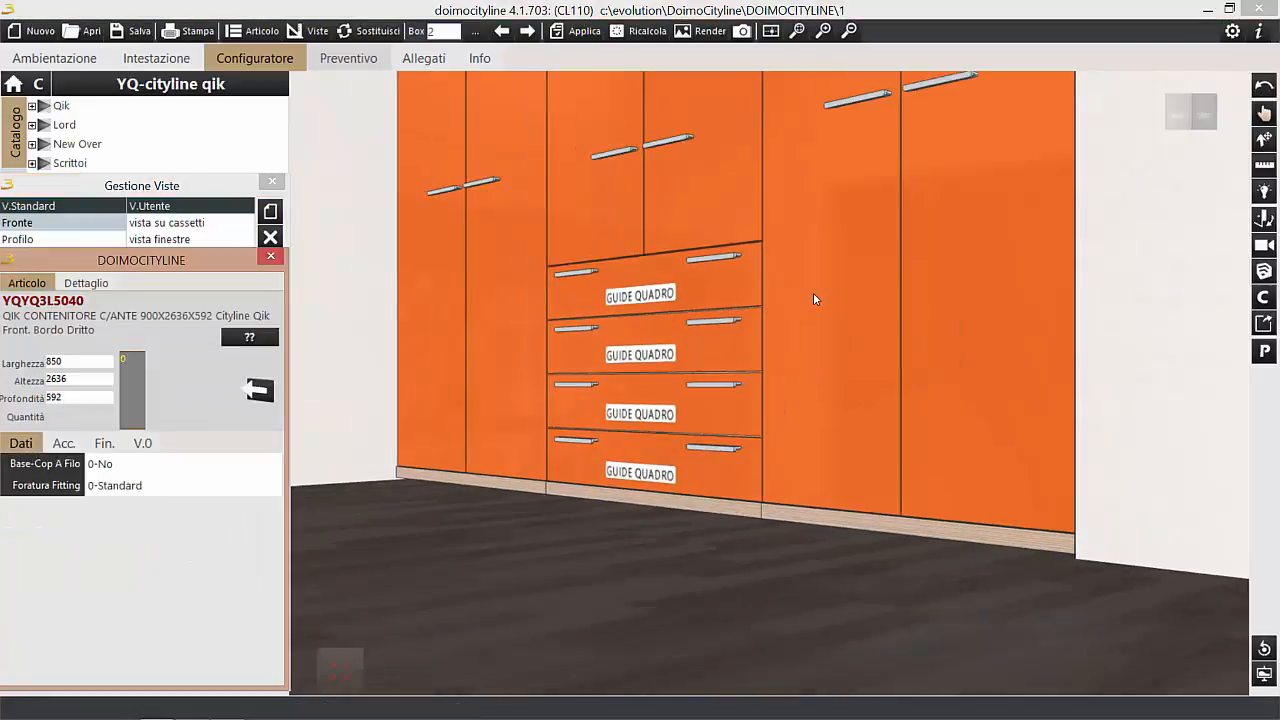
pyautogui.click(270, 256)
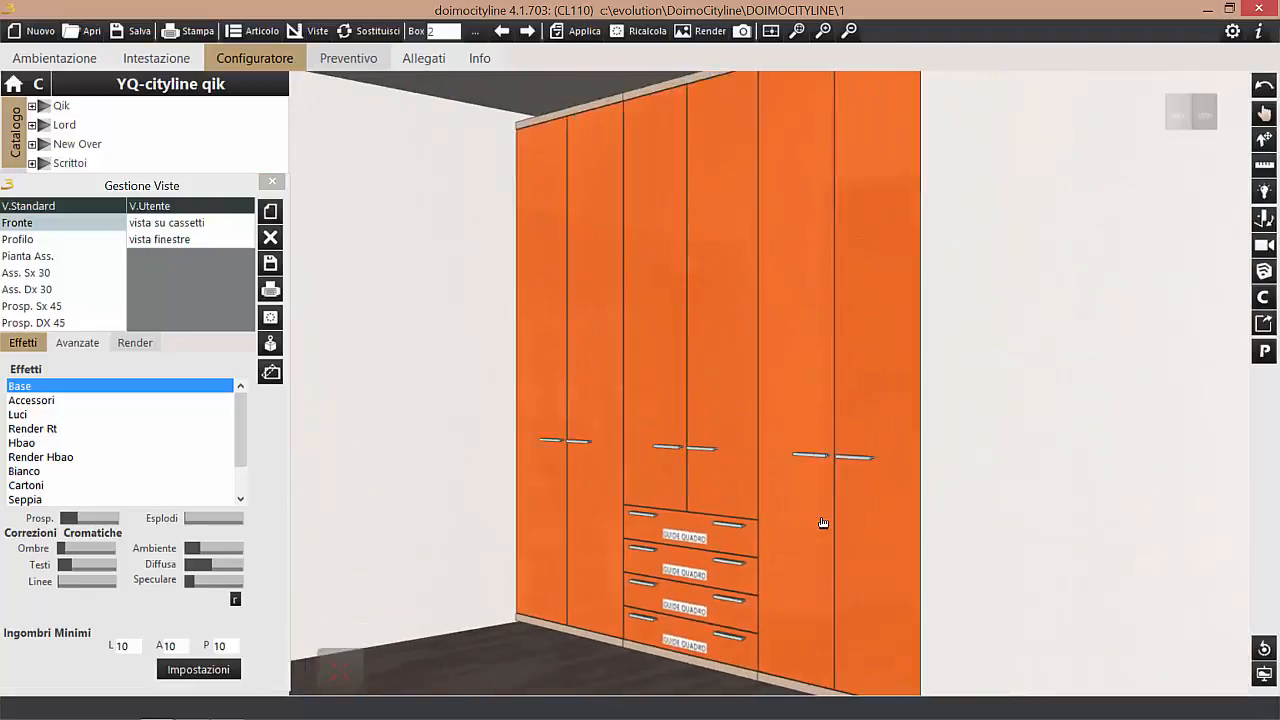
# Turn the Pareti display option off to isolate the wardrobe, and switch the walls back on.
pyautogui.click(236, 669)
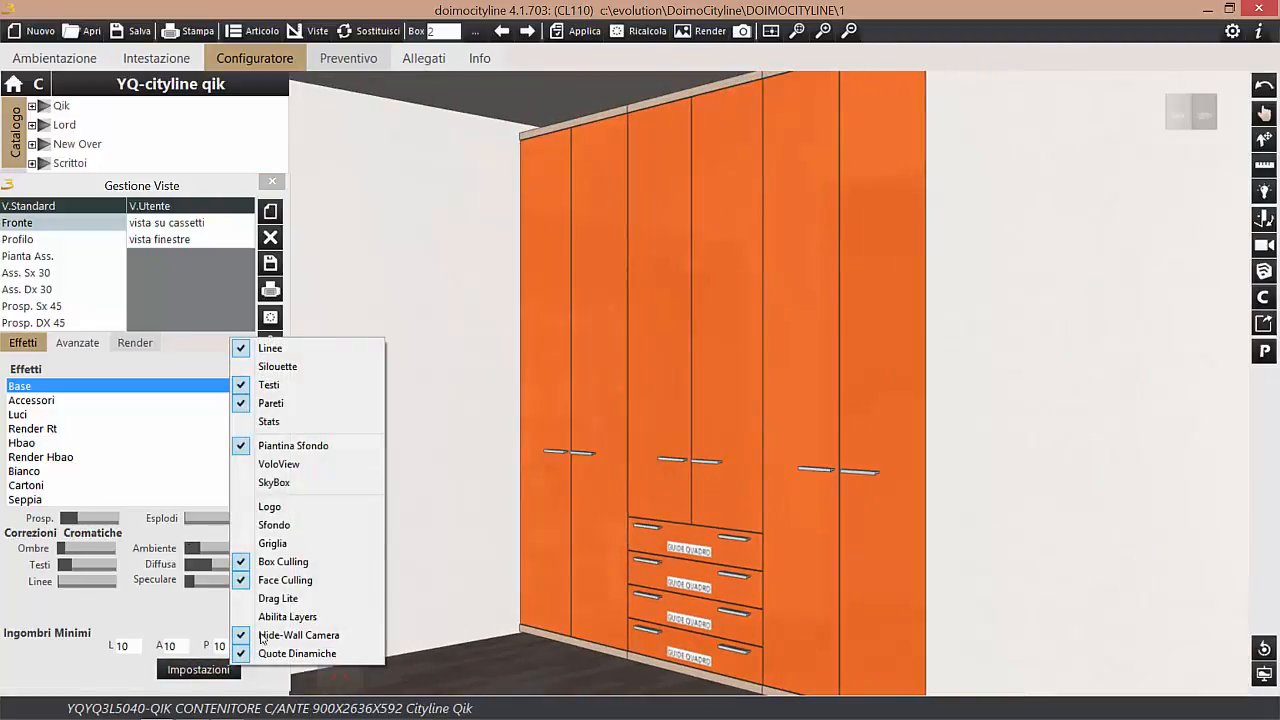
pyautogui.click(340, 405)
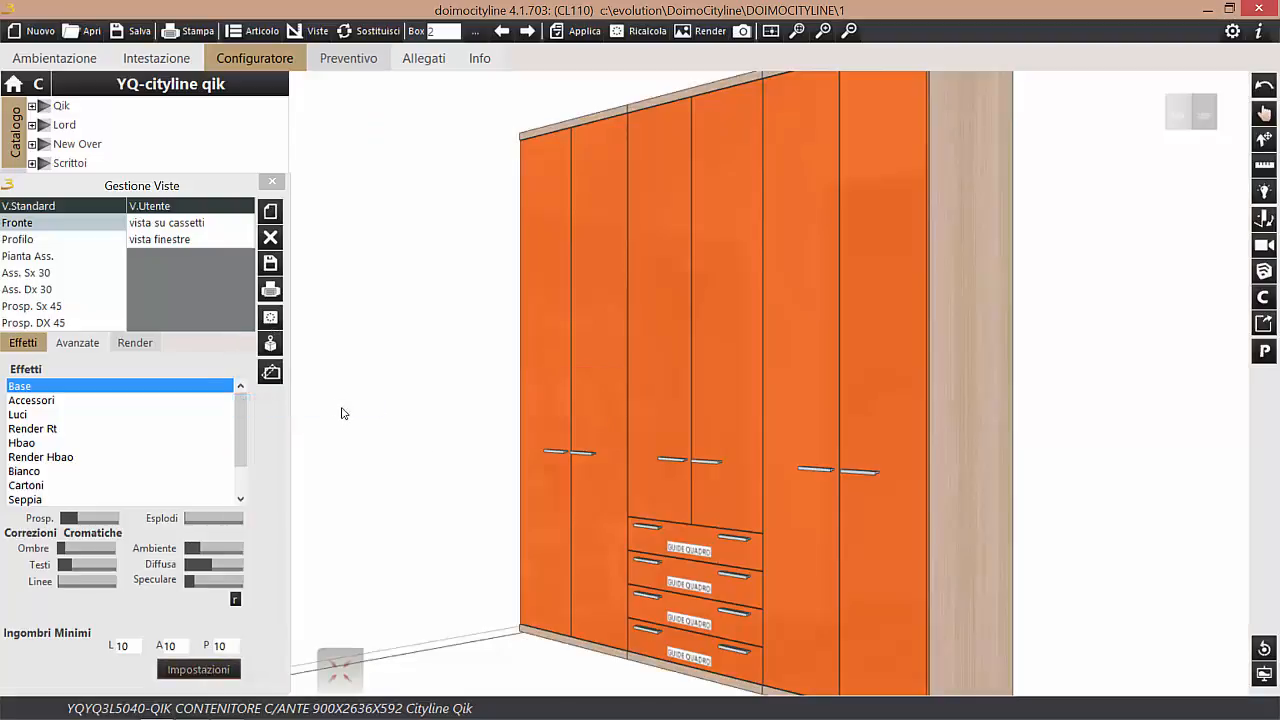
pyautogui.scroll(-3, 934, 209)
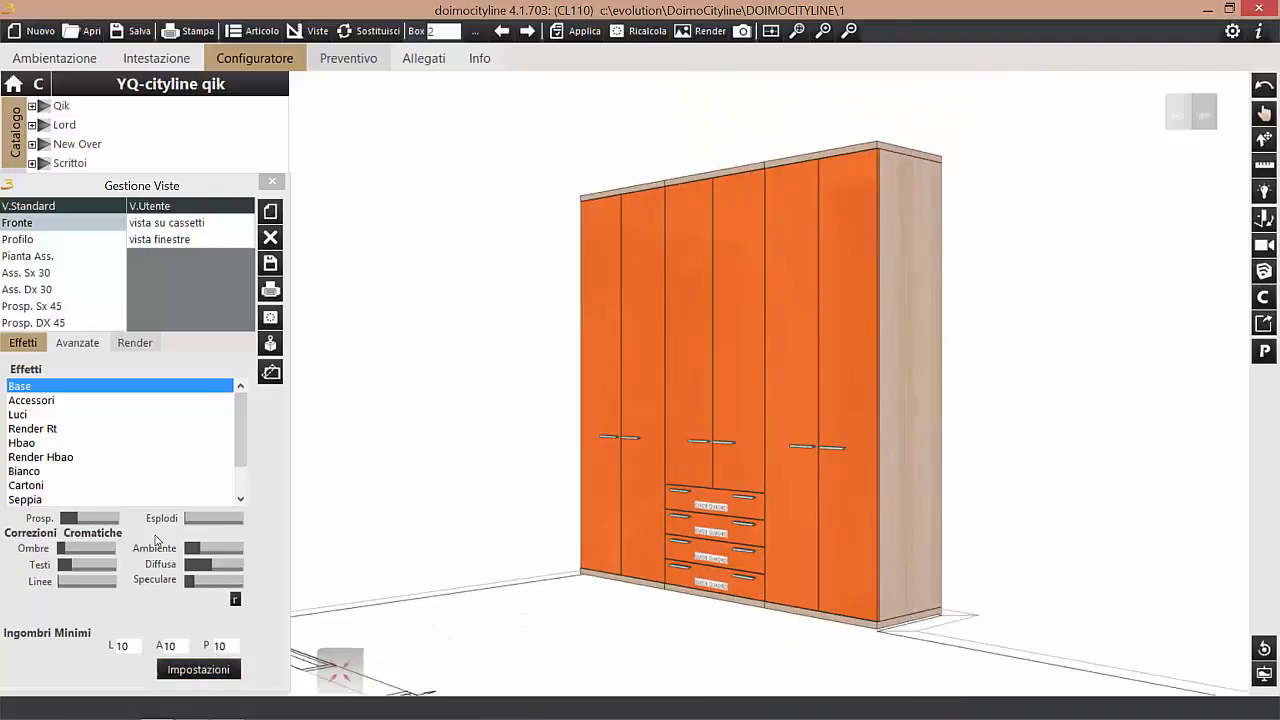
pyautogui.click(198, 669)
pyautogui.click(248, 410)
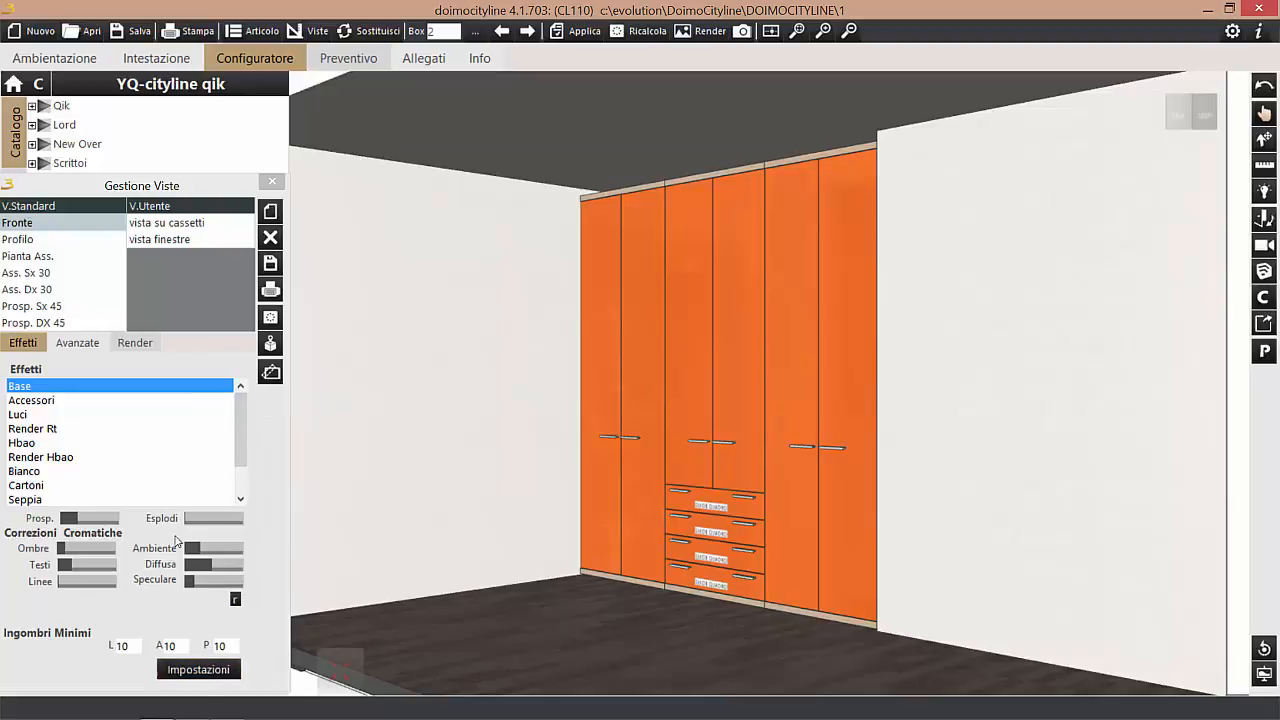
# Turn on the Stats option to inspect the scene statistics, and switch it off again.
pyautogui.click(218, 670)
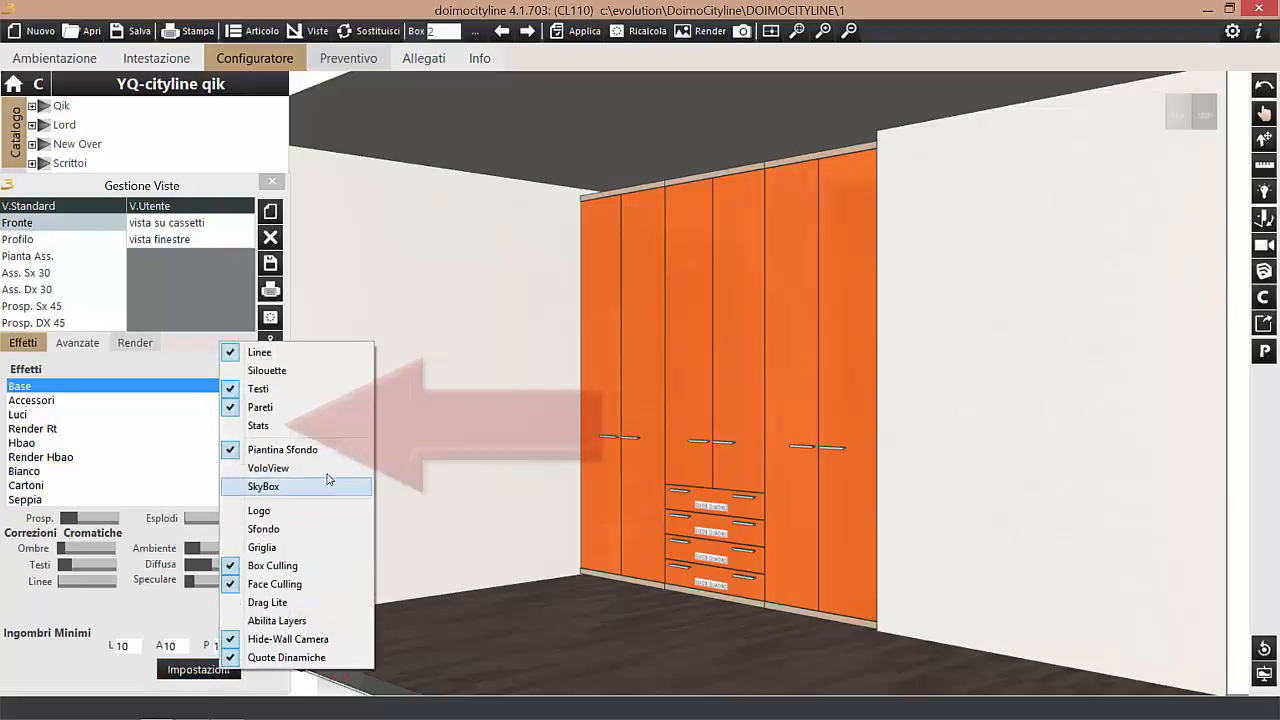
pyautogui.click(284, 428)
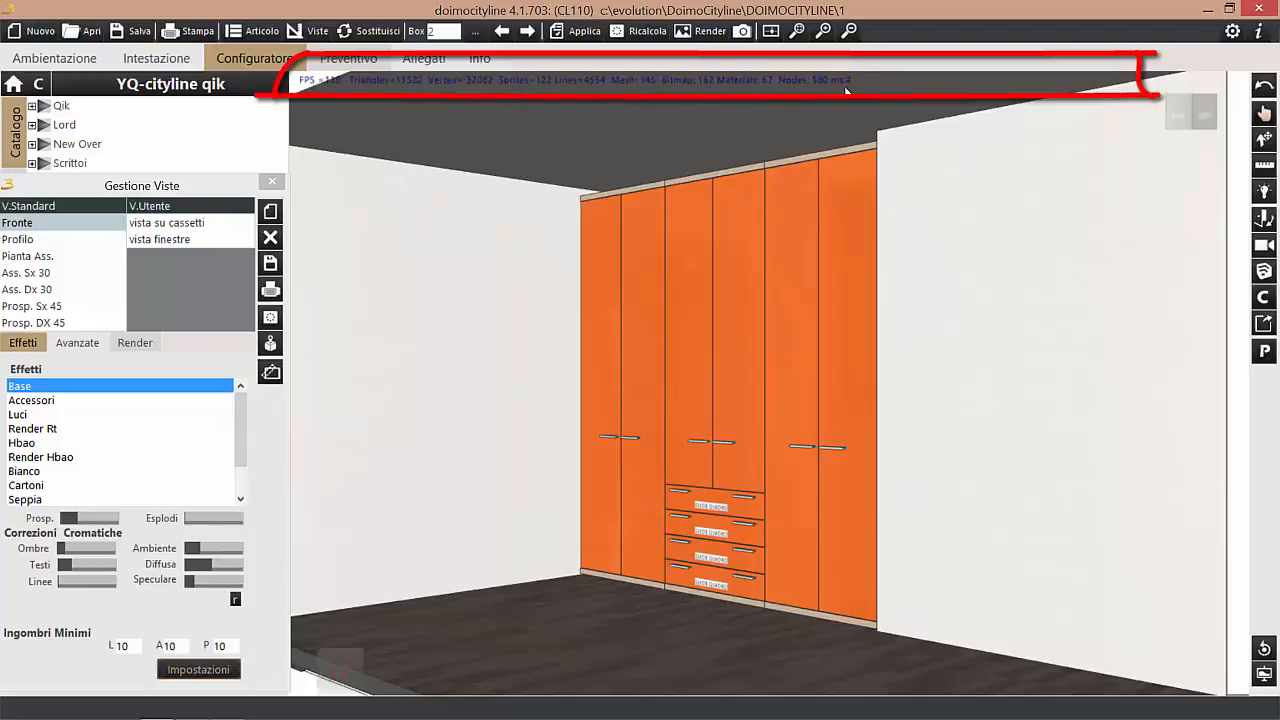
pyautogui.click(228, 666)
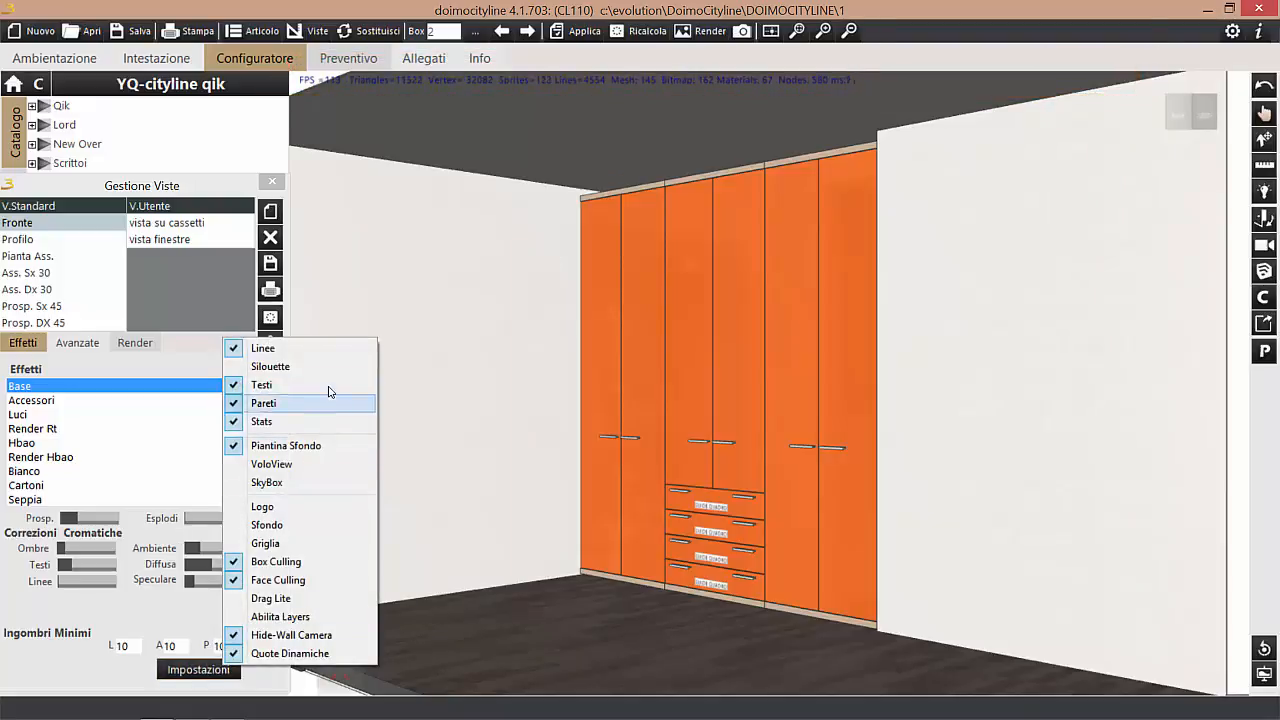
pyautogui.click(326, 421)
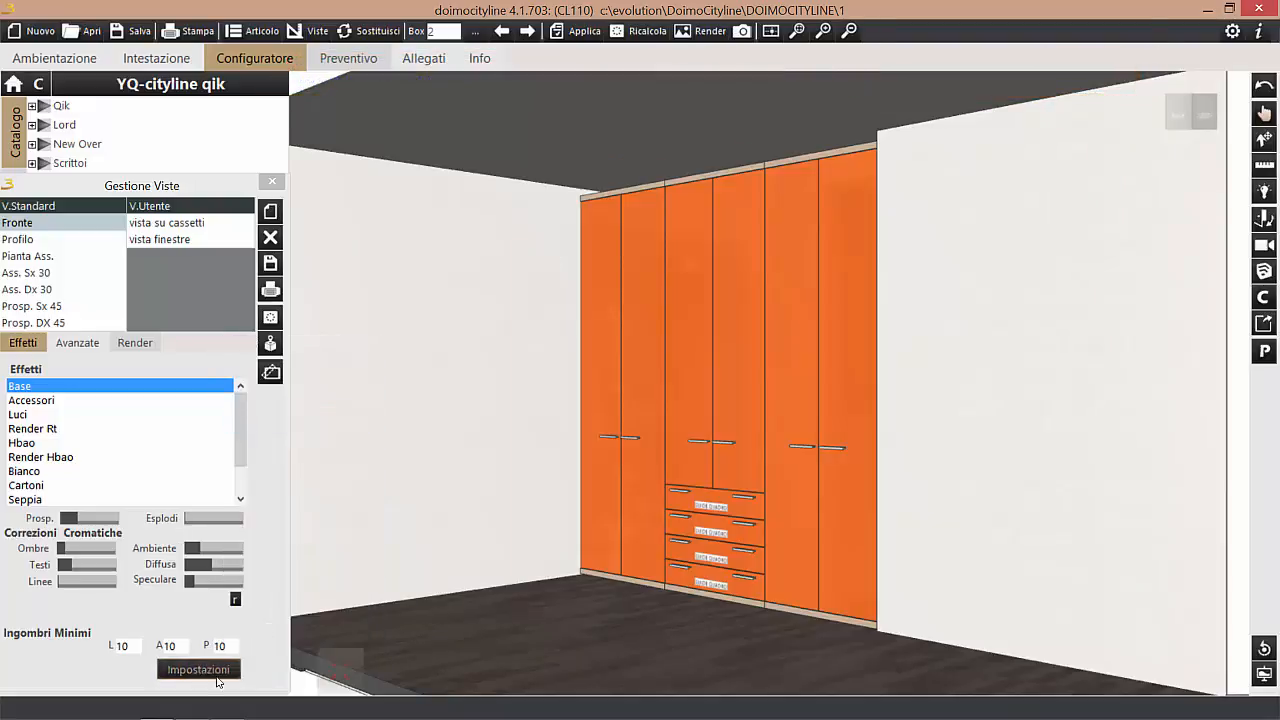
# Turn the Piantina Sfondo display option off and back on.
pyautogui.click(214, 672)
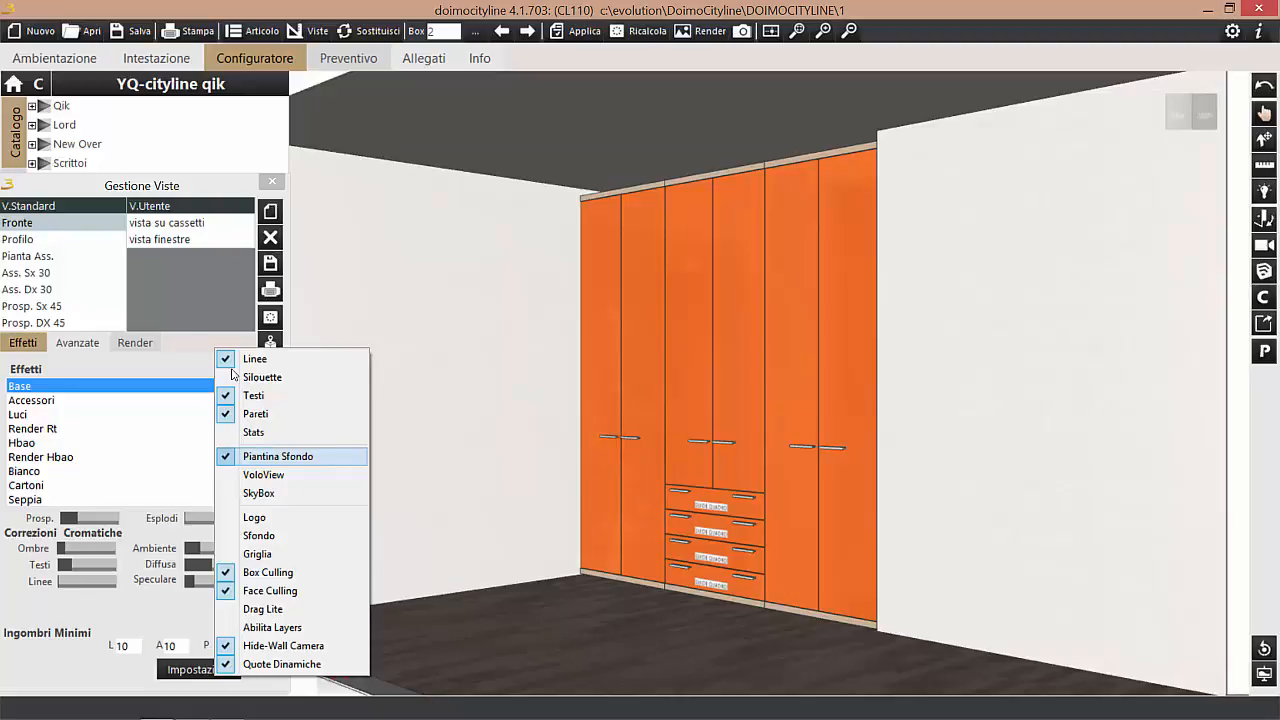
pyautogui.press('Return')
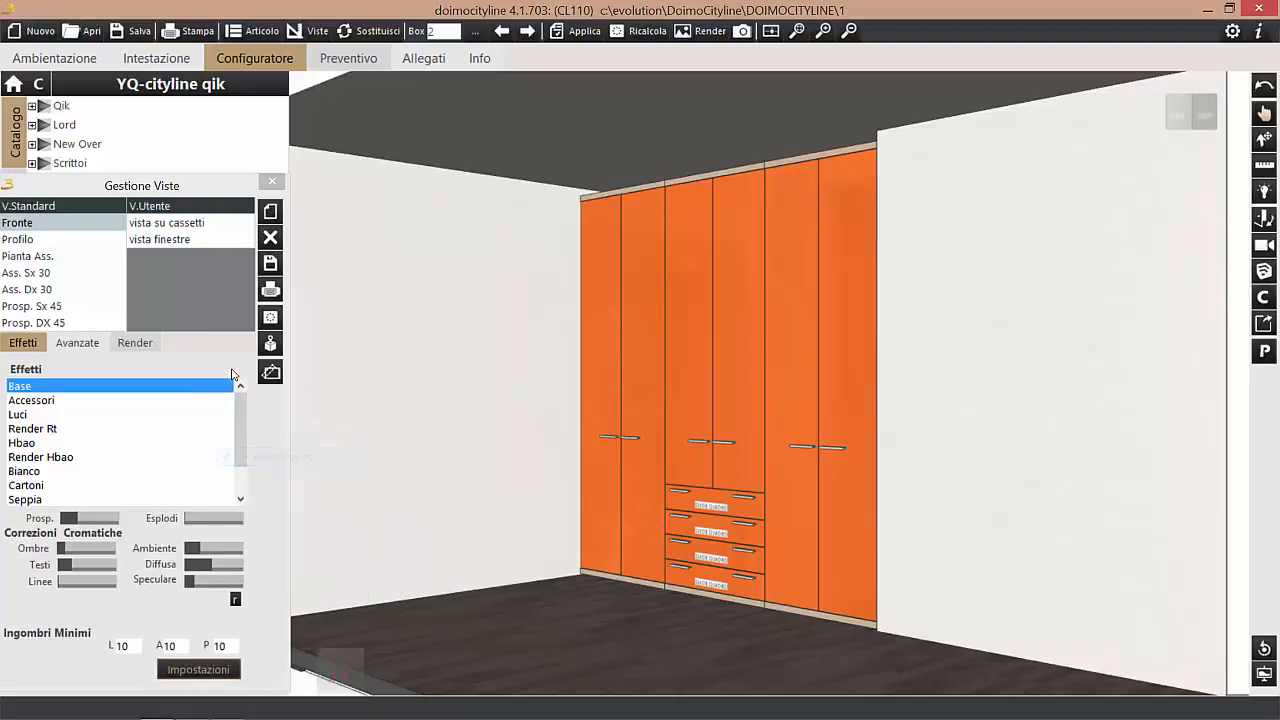
pyautogui.click(220, 668)
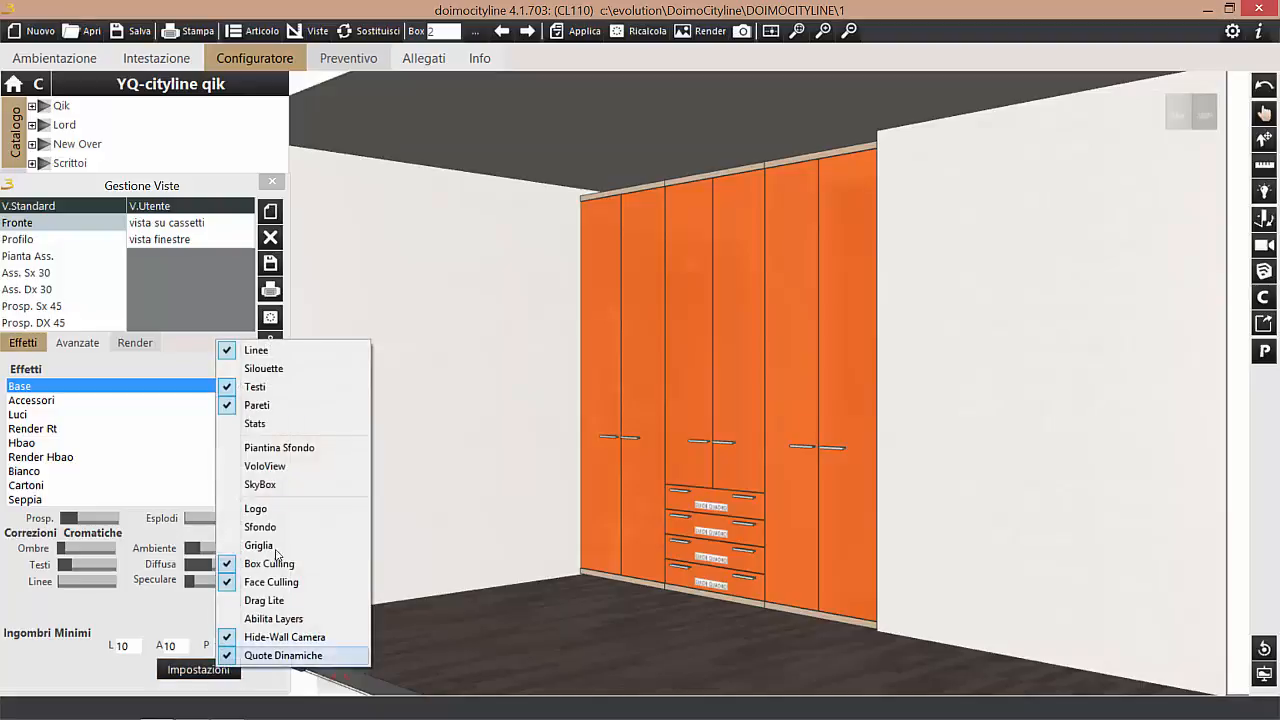
pyautogui.click(286, 451)
# Enable VoloView, shift the room view by moving the red frame in its plan map, and disable VoloView again.
pyautogui.rightClick(208, 377)
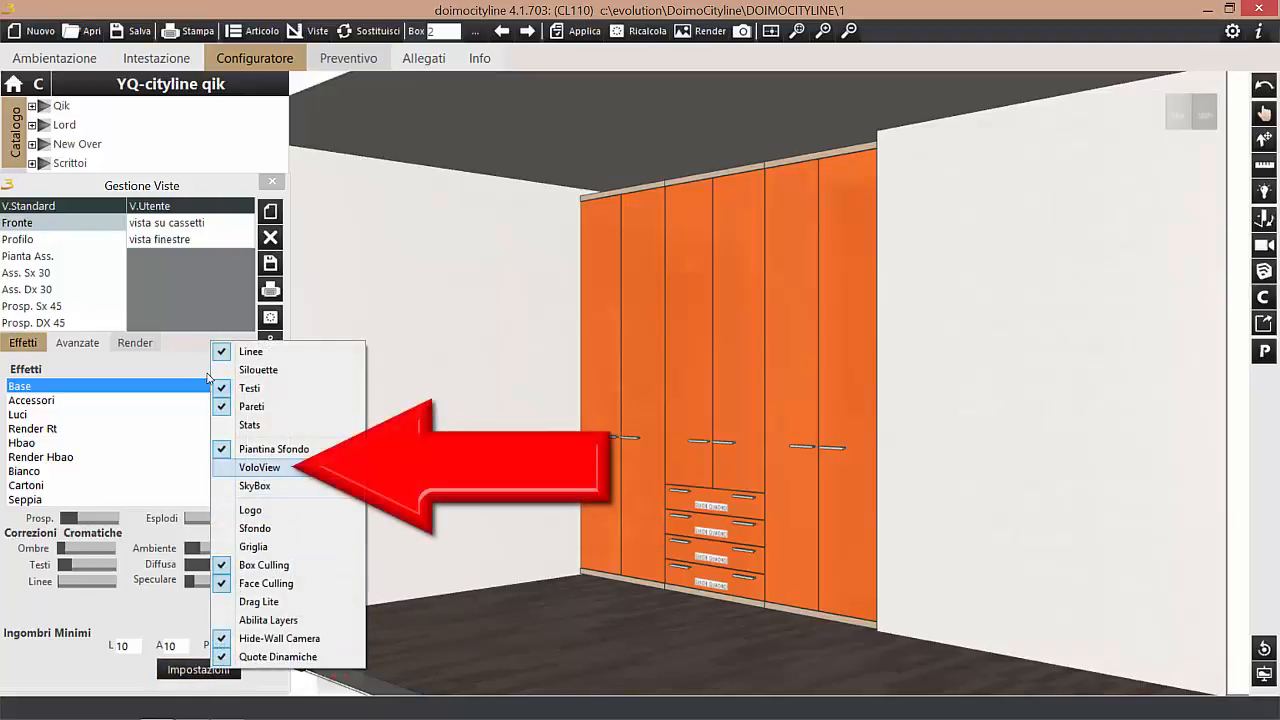
pyautogui.click(259, 467)
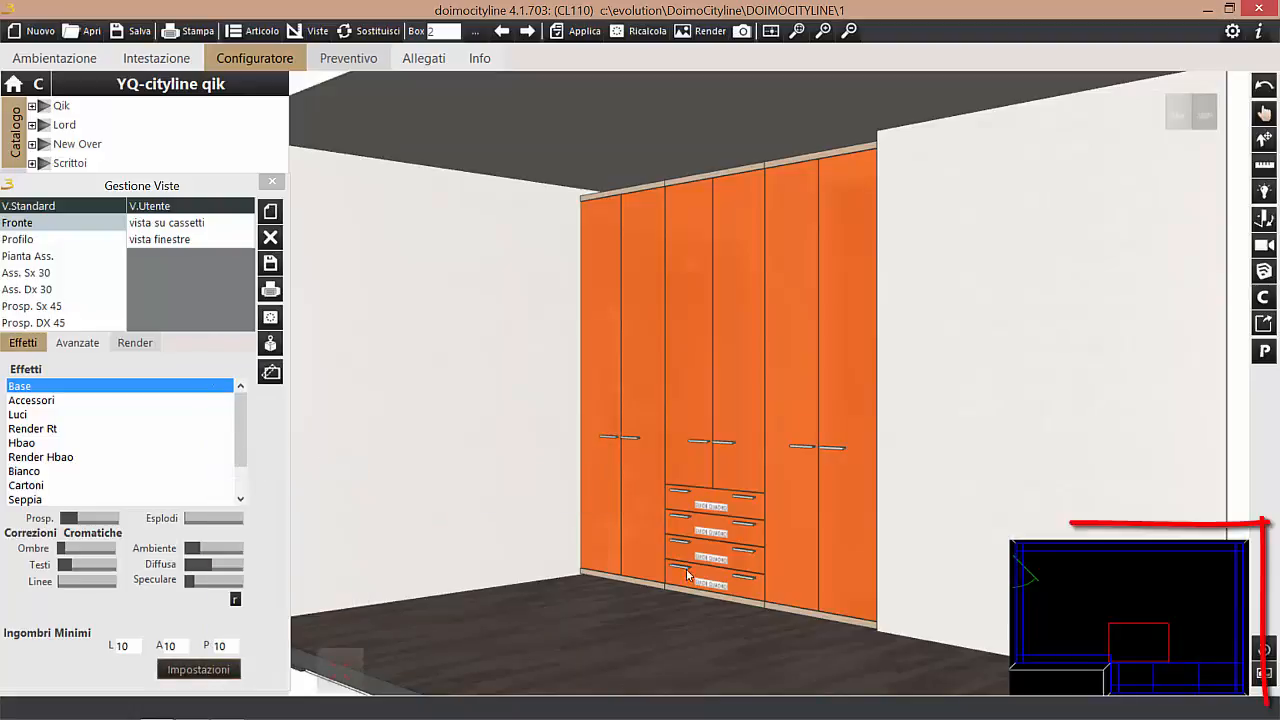
pyautogui.moveTo(1149, 641)
pyautogui.mouseDown()
pyautogui.moveTo(1126, 690)
pyautogui.moveTo(1129, 606)
pyautogui.moveTo(1077, 603)
pyautogui.moveTo(1082, 577)
pyautogui.moveTo(1163, 586)
pyautogui.moveTo(1157, 677)
pyautogui.moveTo(1202, 669)
pyautogui.moveTo(1135, 615)
pyautogui.moveTo(1140, 602)
pyautogui.mouseUp()
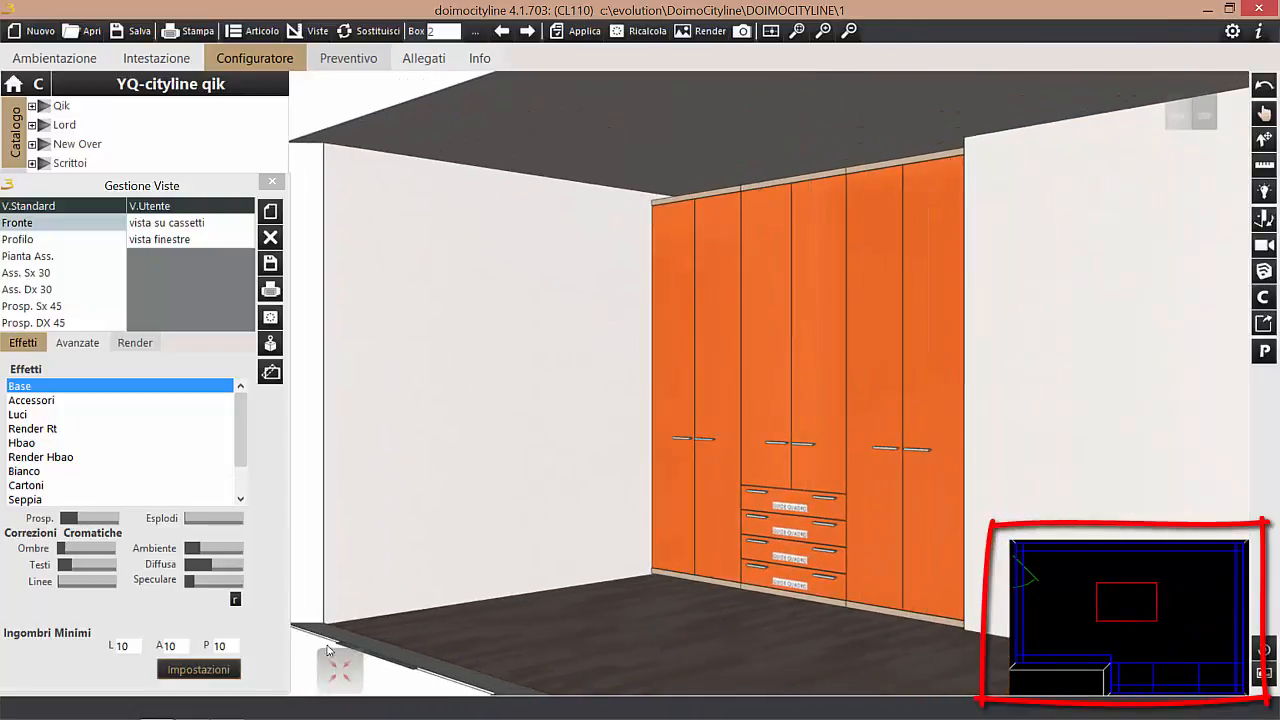
pyautogui.click(225, 669)
pyautogui.click(300, 463)
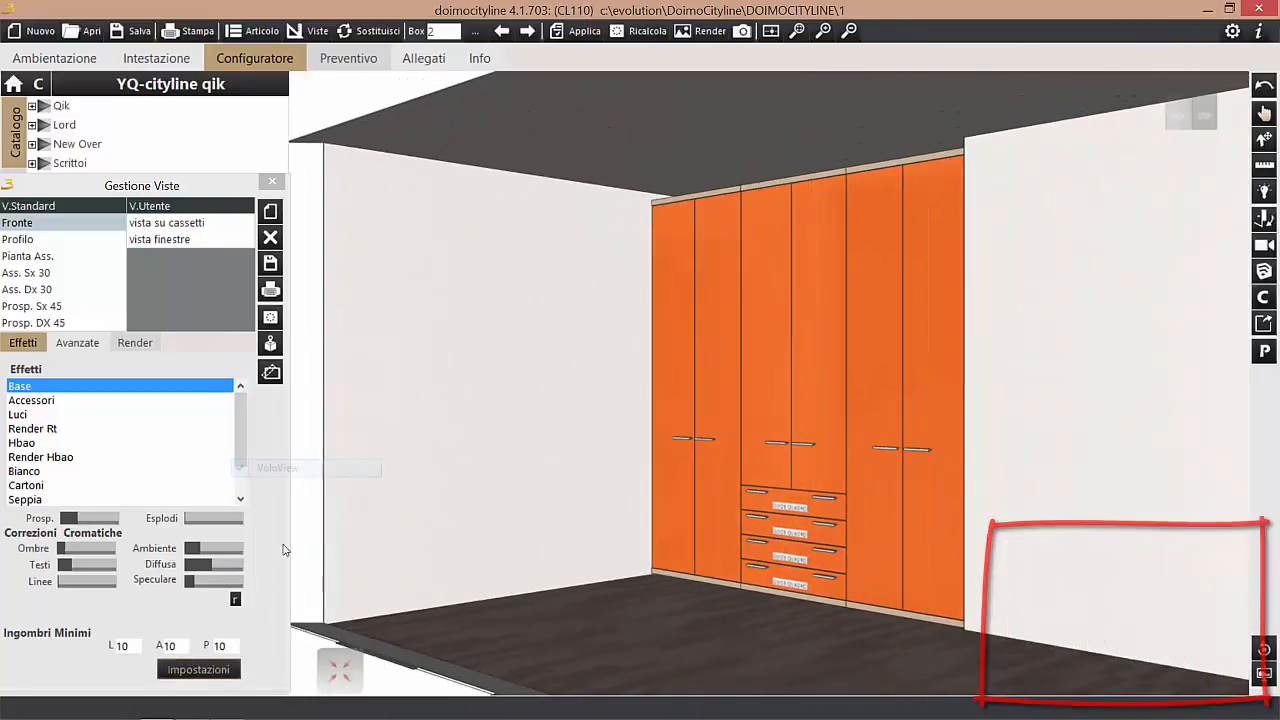
# Enable the SkyBox background, examine the room against it from different distances and angles, and disable it again.
pyautogui.click(196, 679)
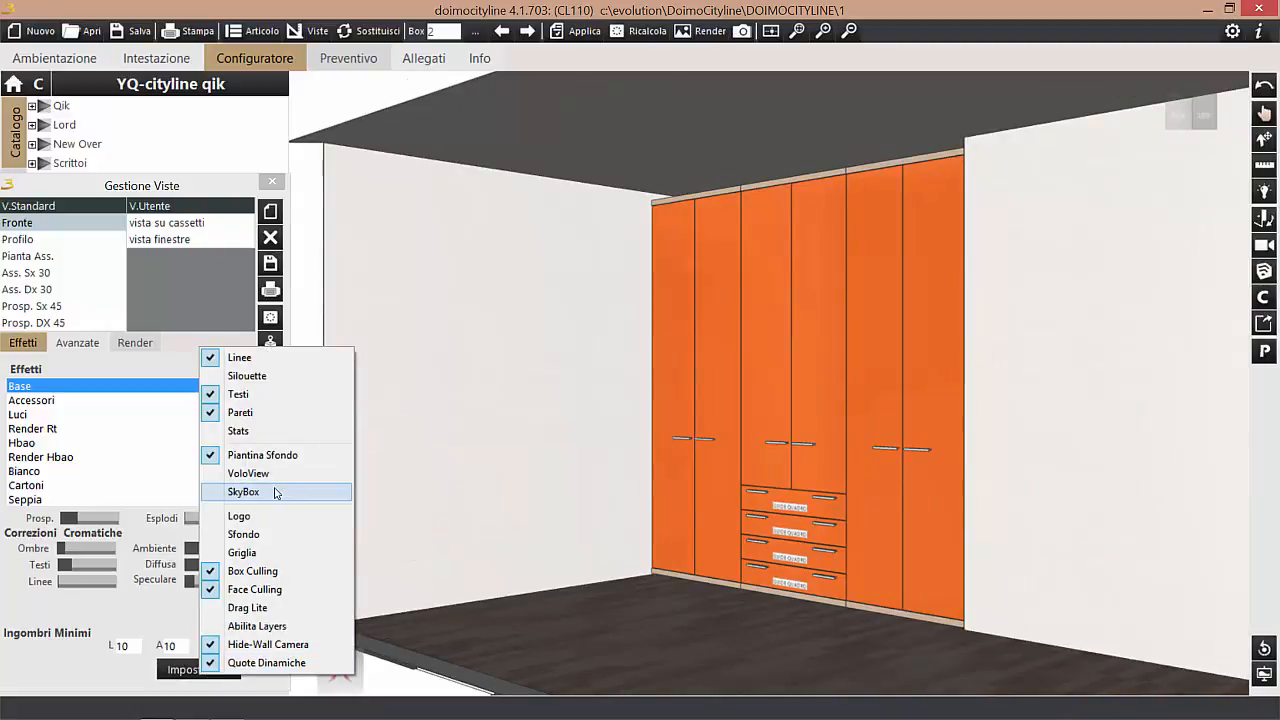
pyautogui.click(272, 491)
pyautogui.scroll(-5, 634, 436)
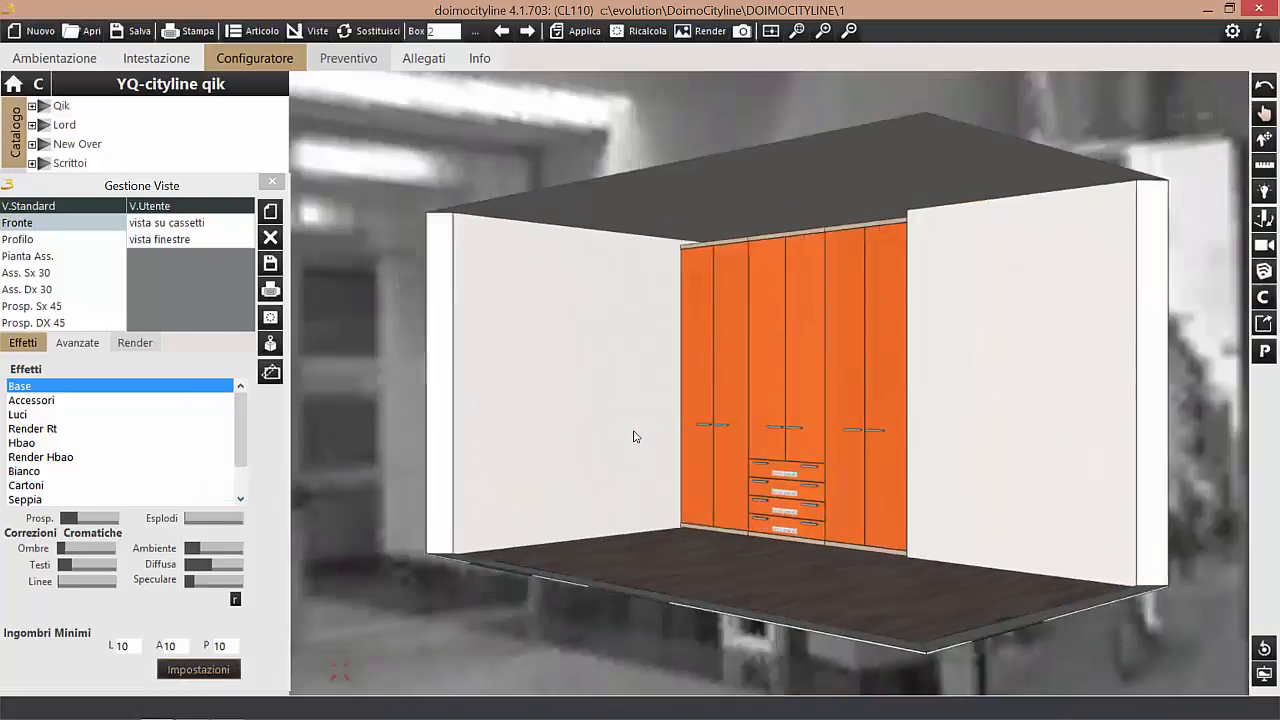
pyautogui.scroll(3, 631, 438)
pyautogui.scroll(-3, 631, 443)
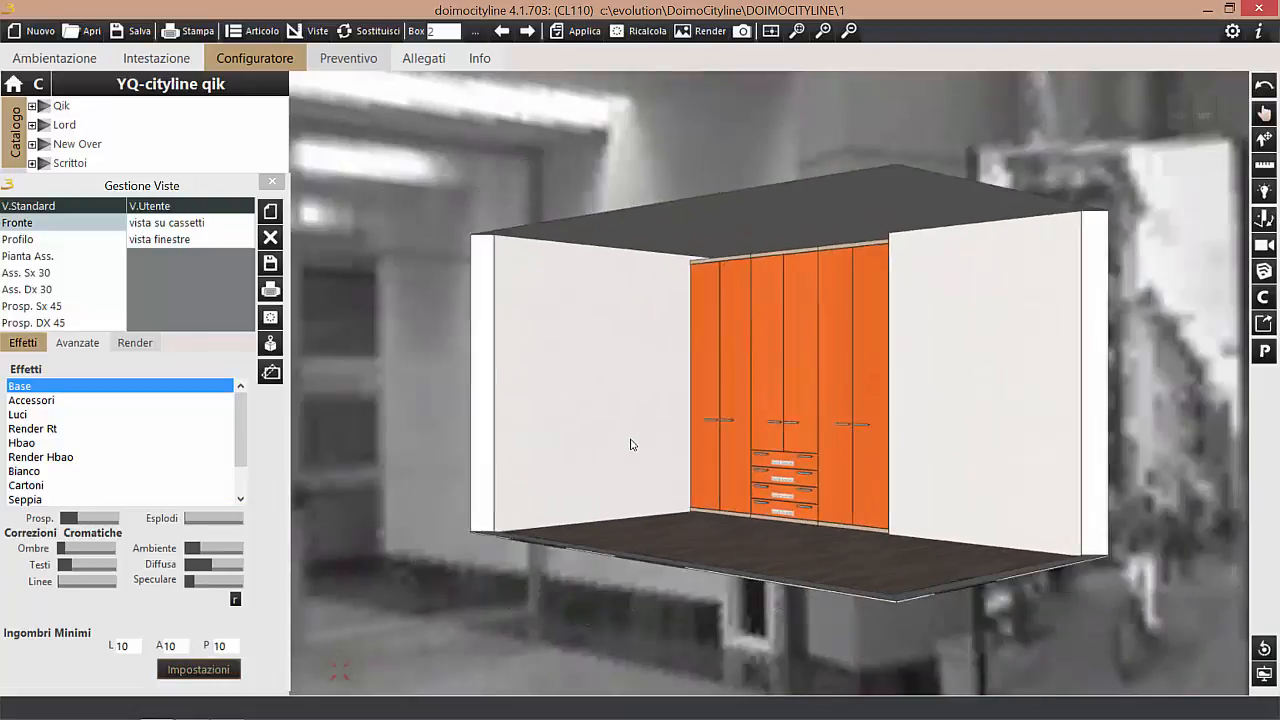
pyautogui.moveTo(676, 444); pyautogui.dragTo(578, 457)
pyautogui.moveTo(578, 457); pyautogui.dragTo(603, 480, button='middle')
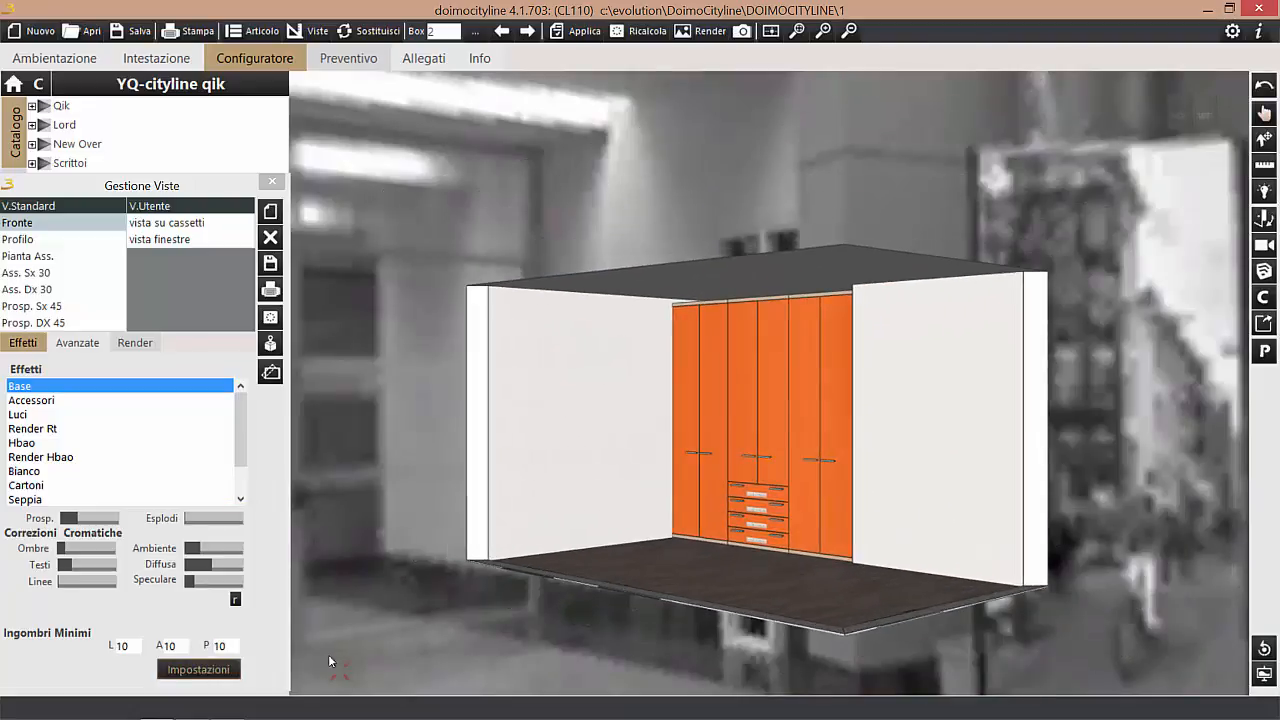
pyautogui.scroll(3, 604, 478)
pyautogui.click(222, 661)
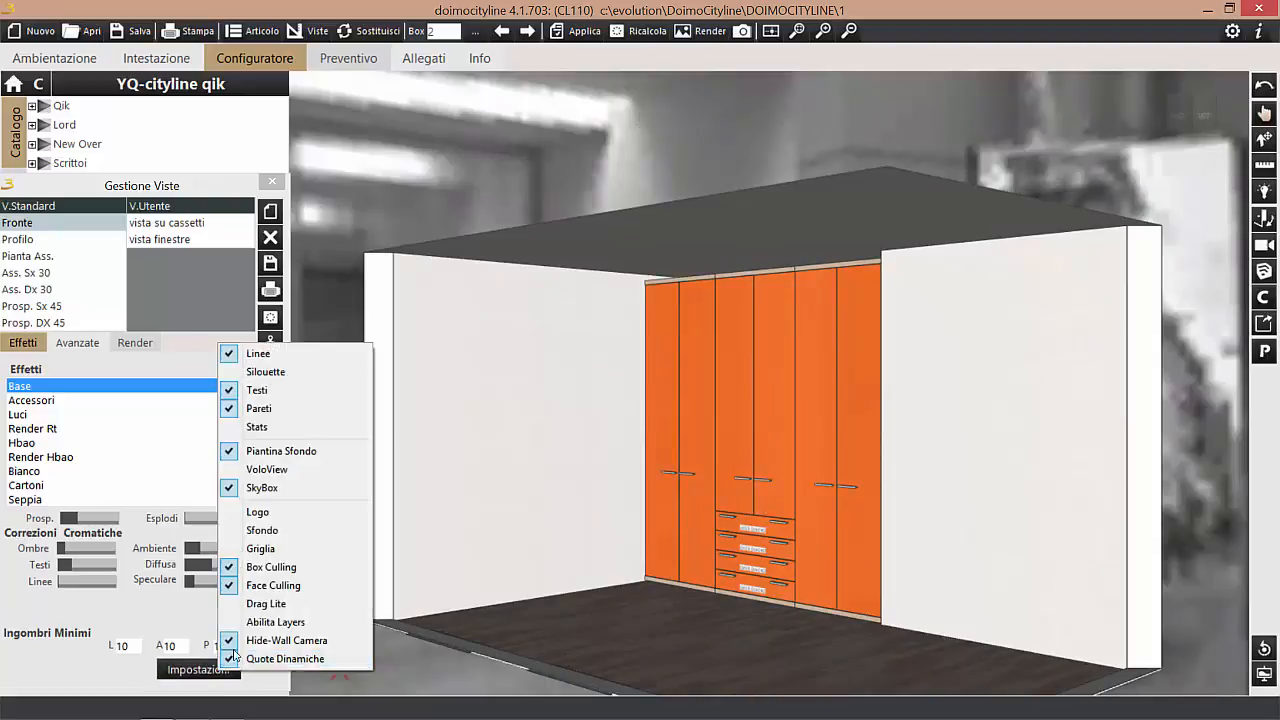
pyautogui.click(296, 491)
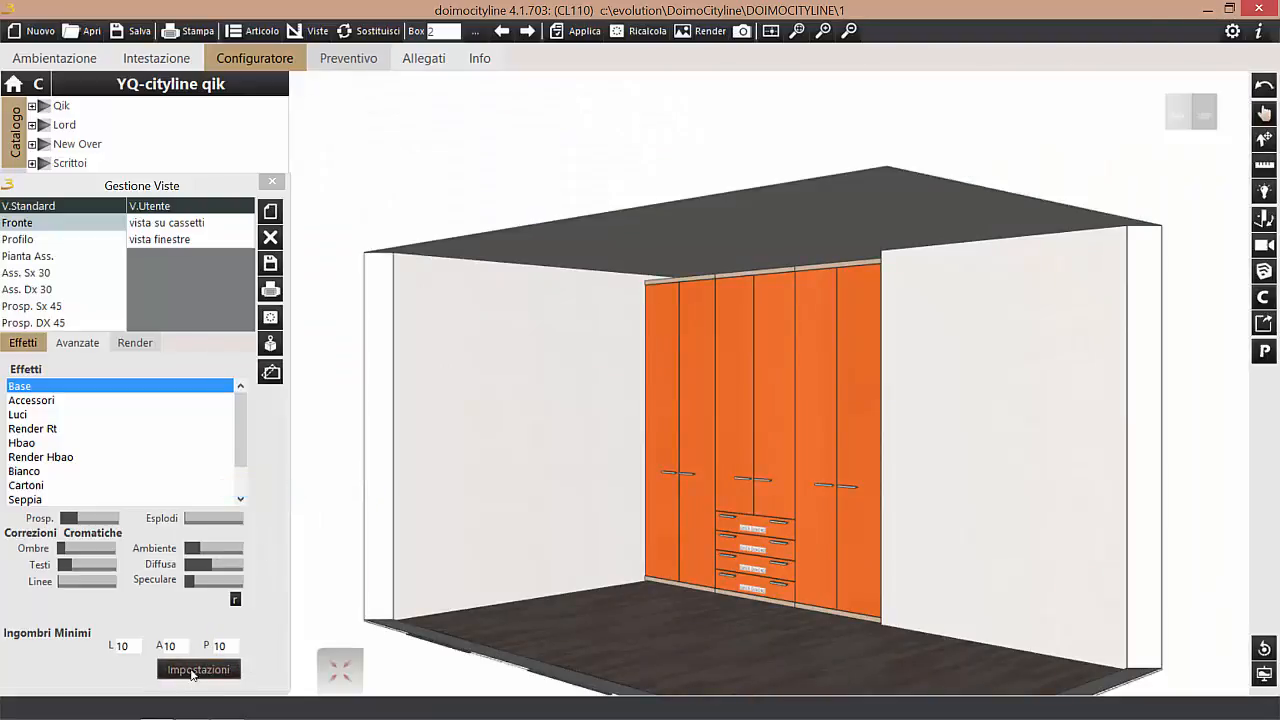
# Enable the Logo display option, reposition the room to compare it with the fixed logo, and disable it again.
pyautogui.click(190, 665)
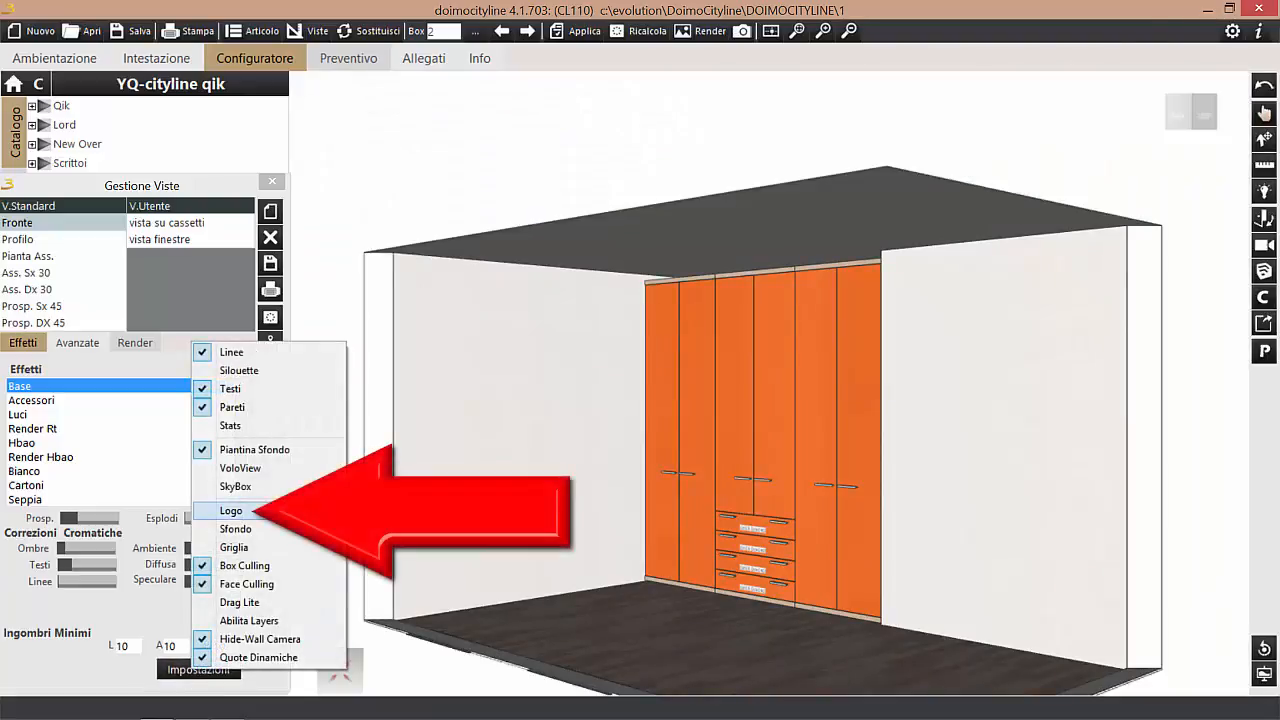
pyautogui.click(296, 512)
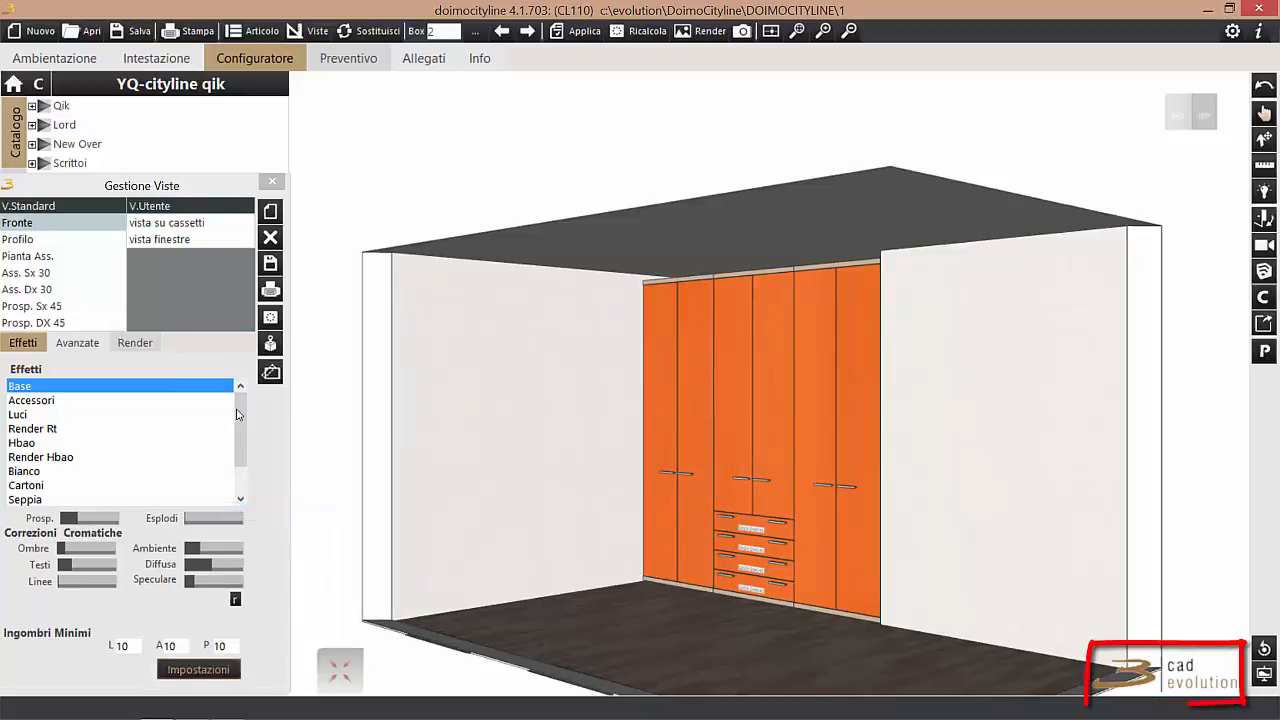
pyautogui.click(211, 675)
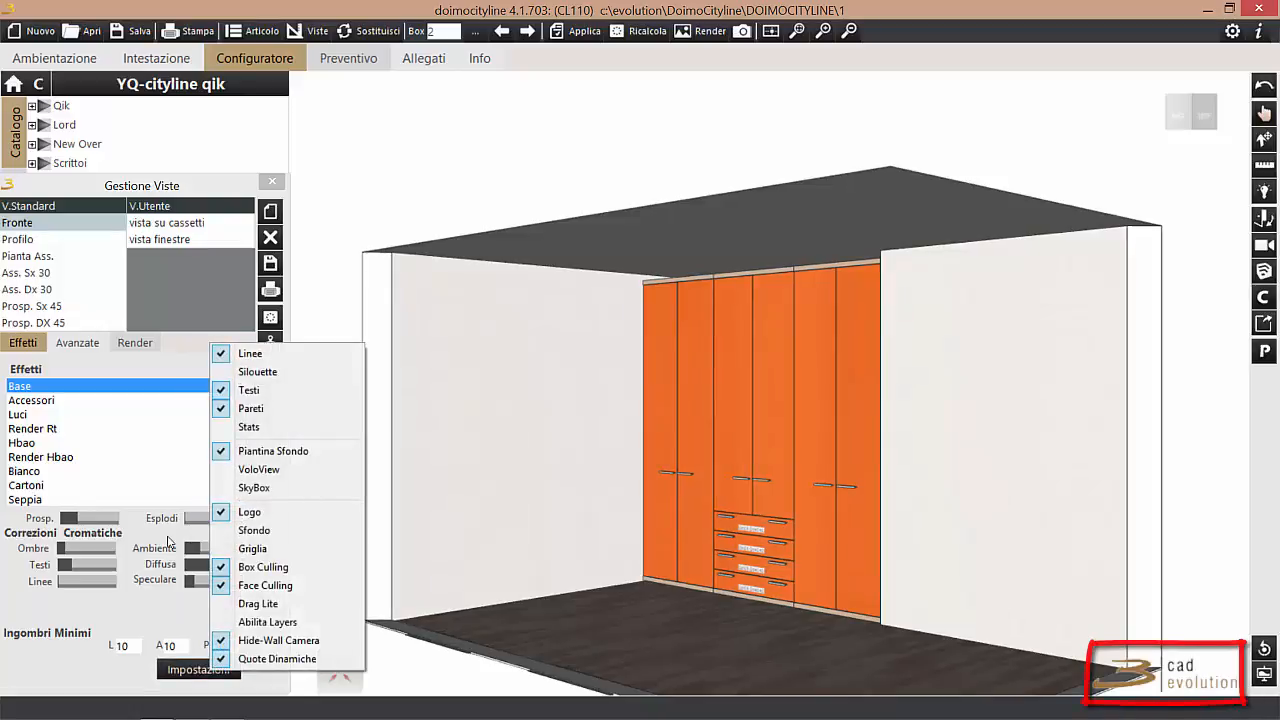
pyautogui.moveTo(717, 533); pyautogui.dragTo(686, 446, button='middle')
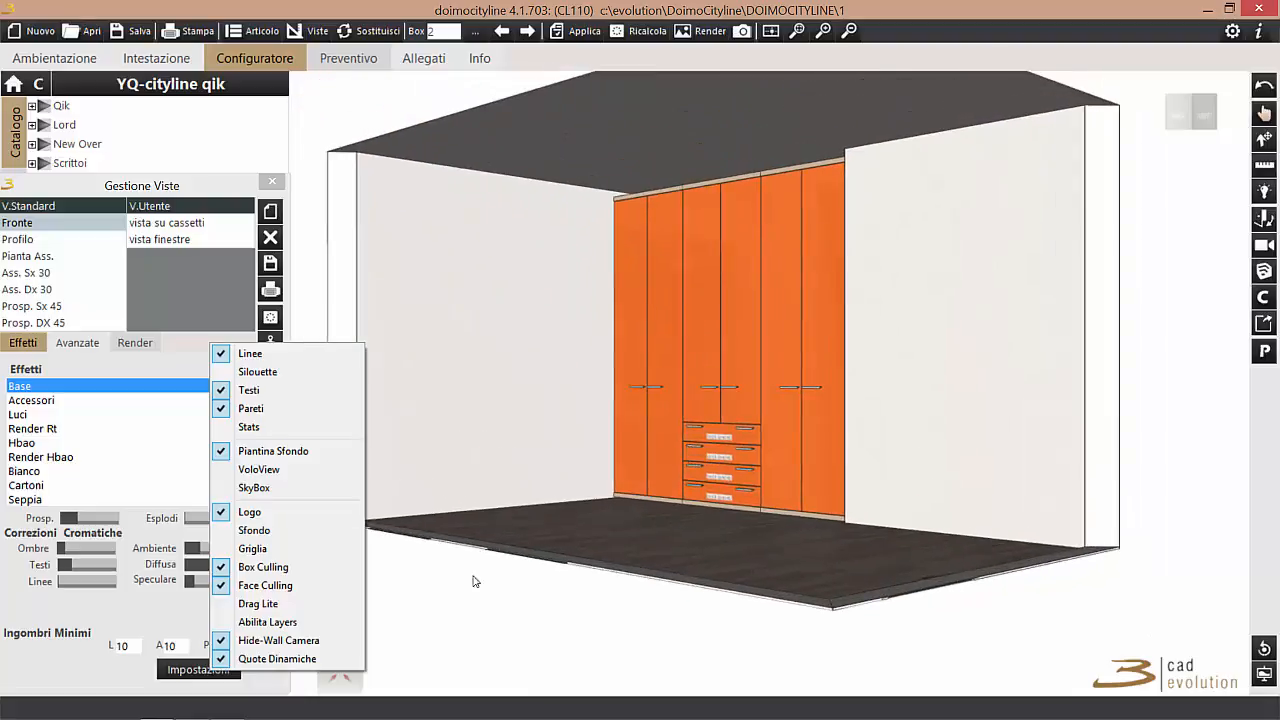
pyautogui.click(272, 514)
# Enable the Griglia floor grid and the Sfondo background in the room view.
pyautogui.click(222, 668)
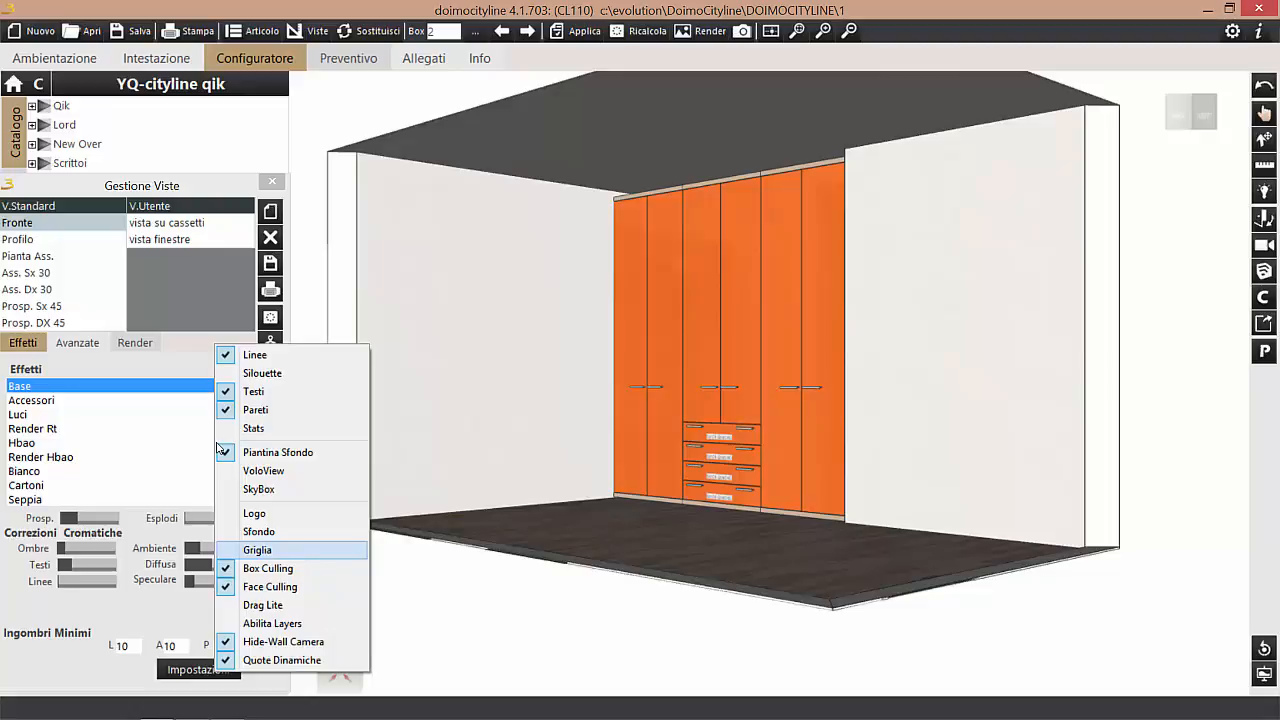
pyautogui.click(268, 550)
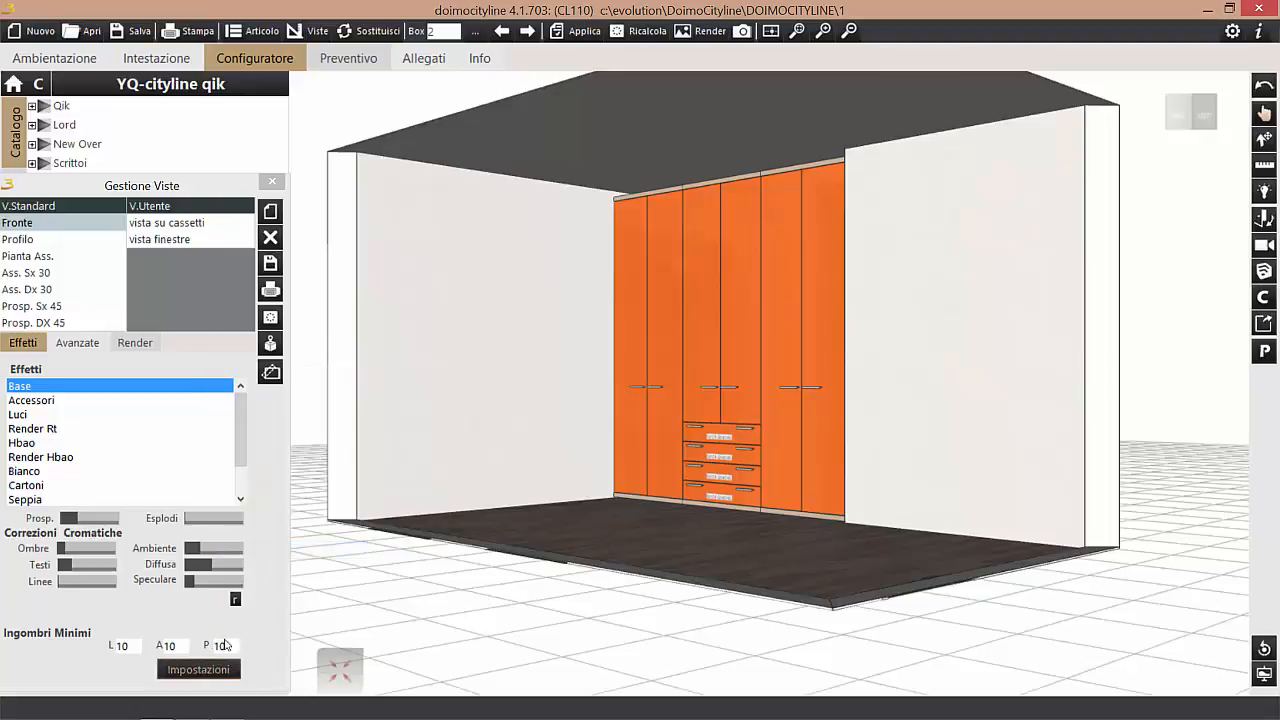
pyautogui.click(211, 675)
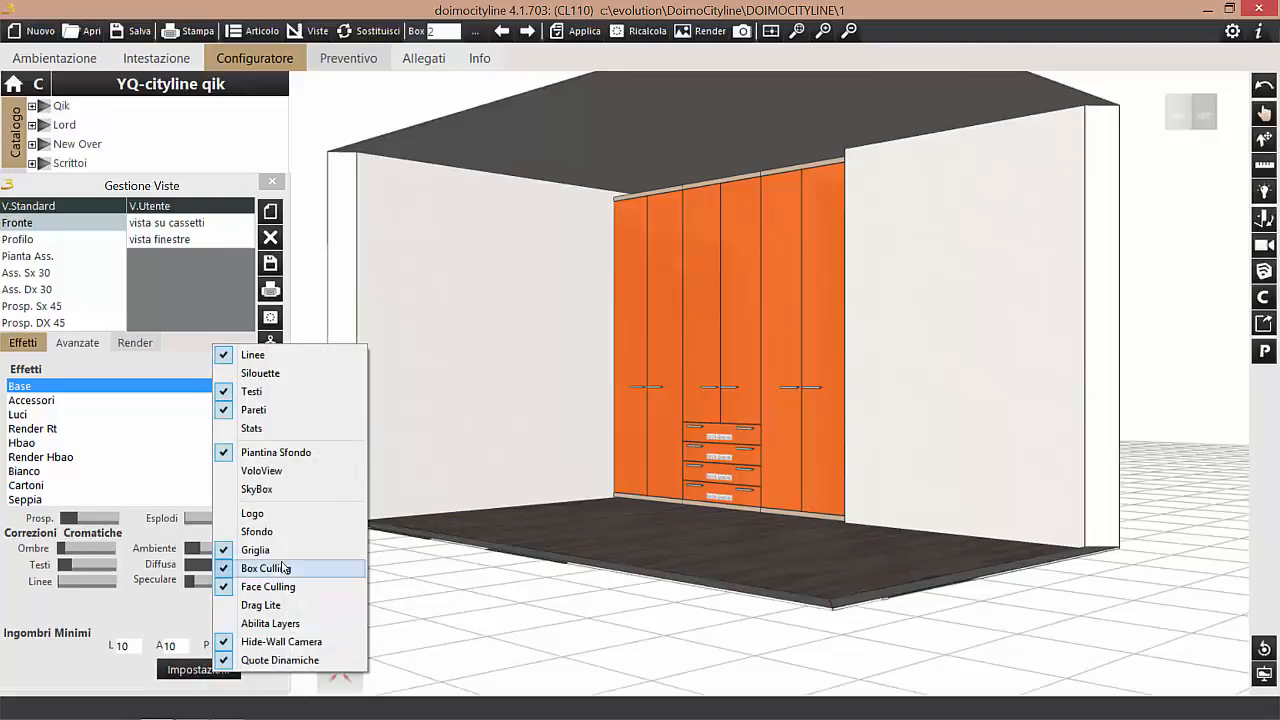
pyautogui.click(262, 533)
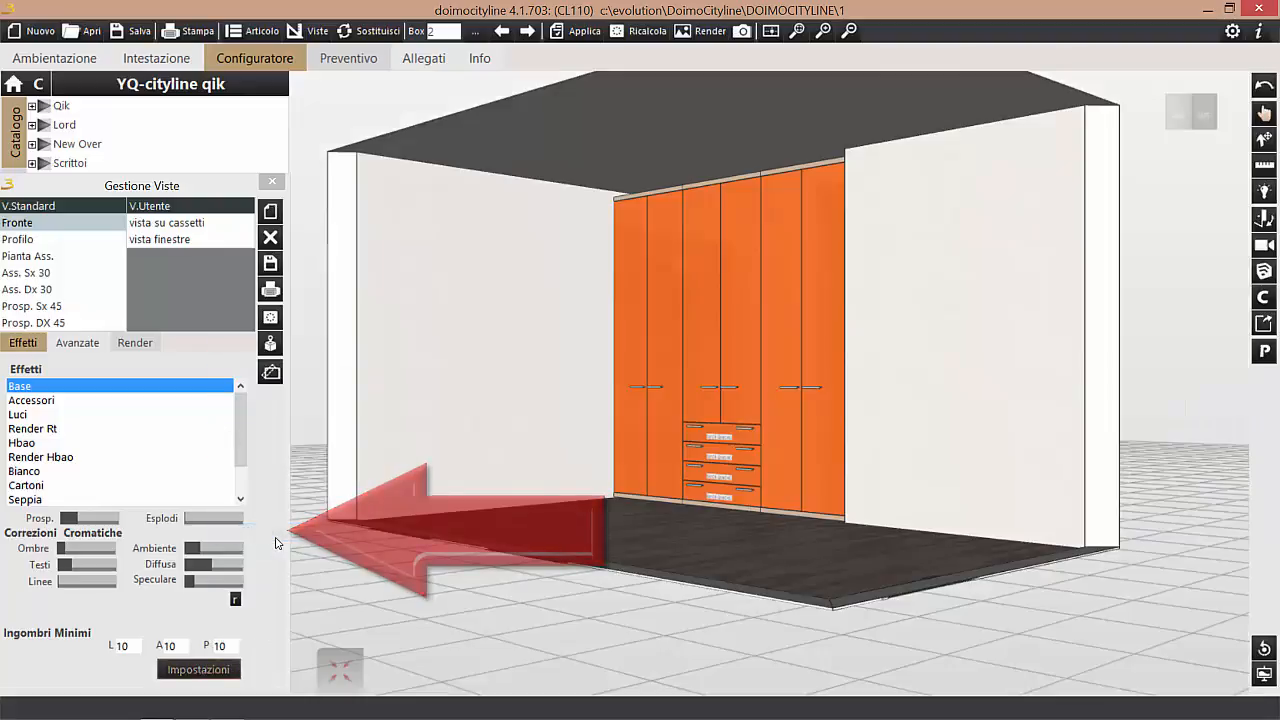
# Turn the Sfondo background off and back on while keeping the grid displayed.
pyautogui.click(219, 677)
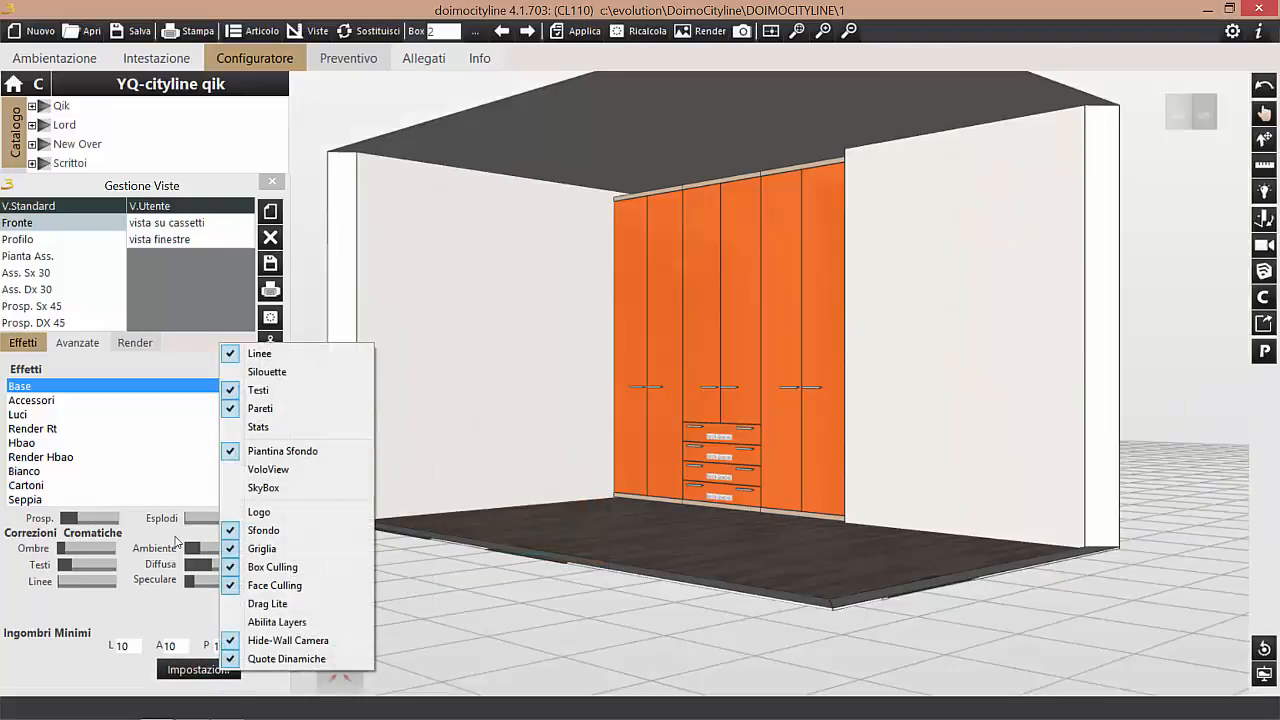
pyautogui.click(292, 531)
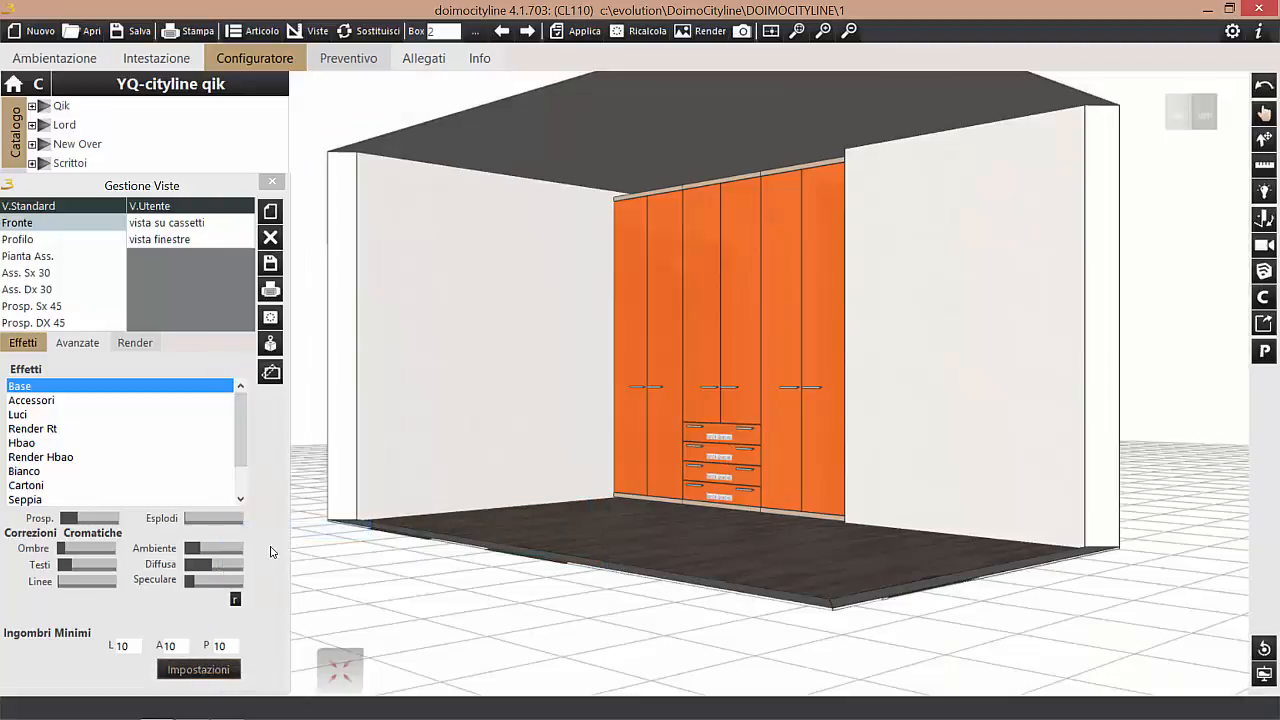
pyautogui.click(230, 668)
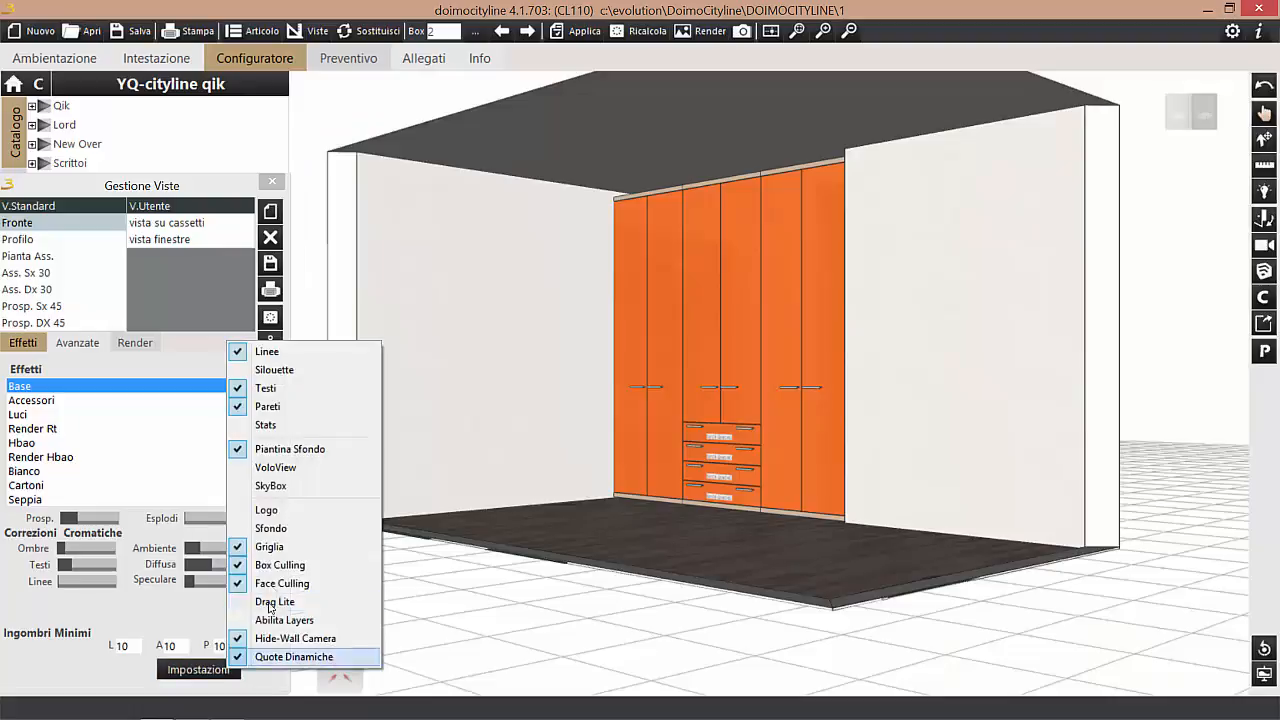
pyautogui.click(288, 547)
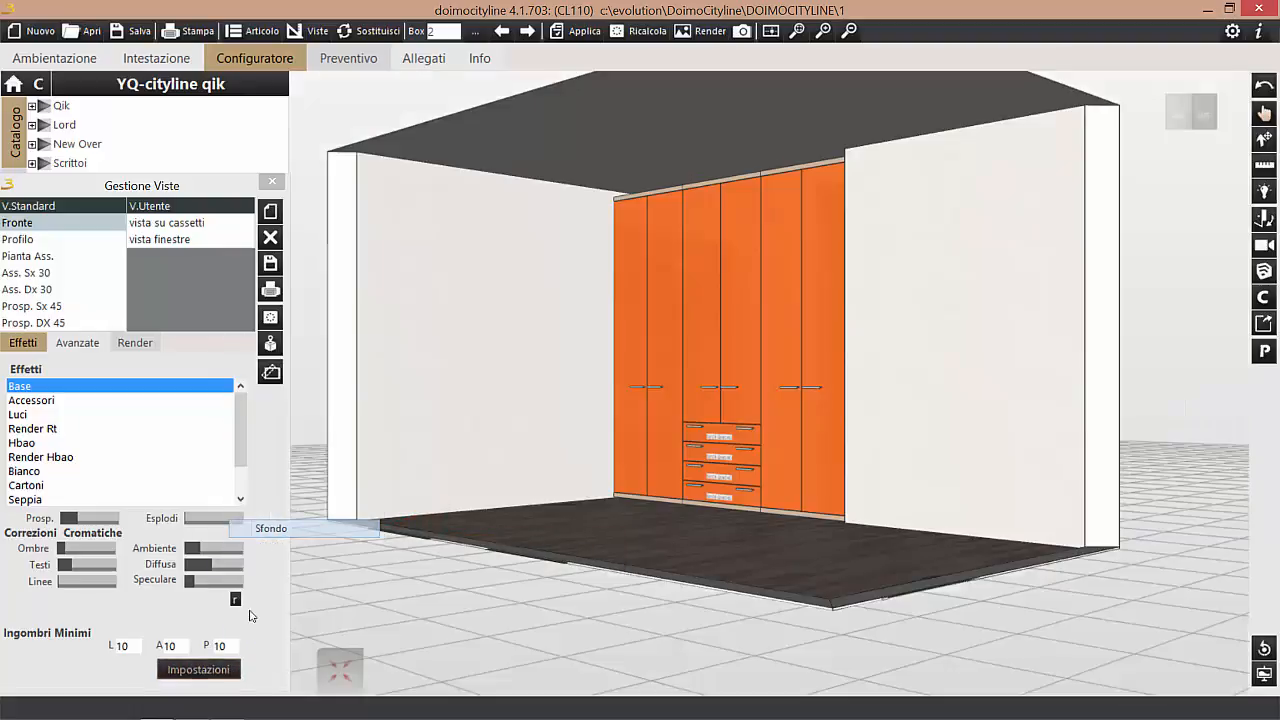
# Turn off Box Culling, rotate the room to check the display, and turn Box Culling back on.
pyautogui.click(218, 670)
pyautogui.click(318, 568)
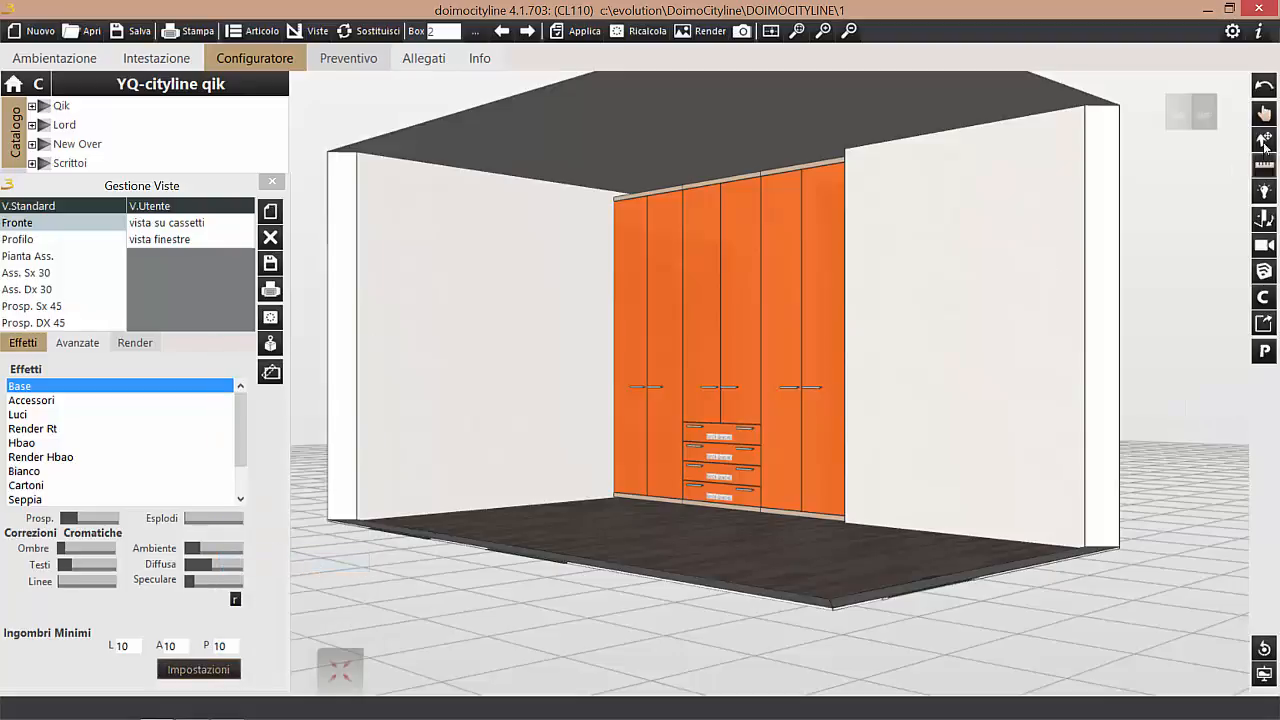
pyautogui.moveTo(1174, 225); pyautogui.dragTo(1215, 246)
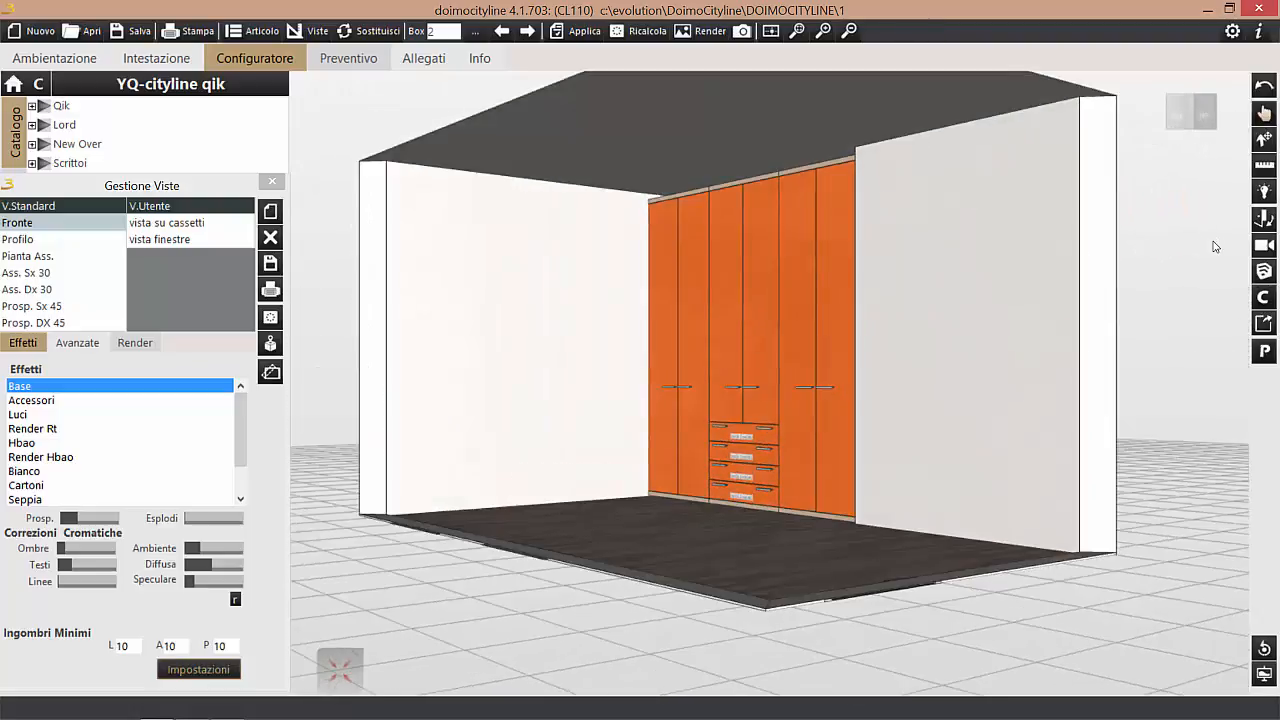
pyautogui.click(220, 670)
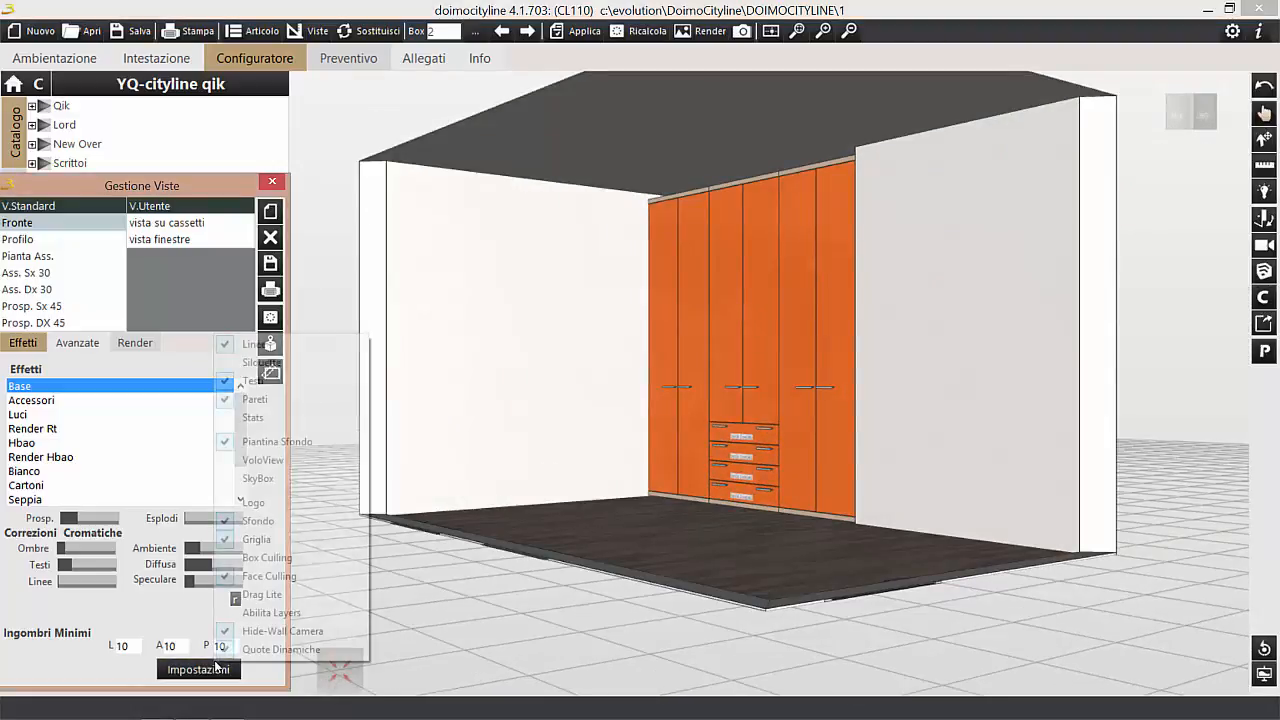
pyautogui.click(293, 558)
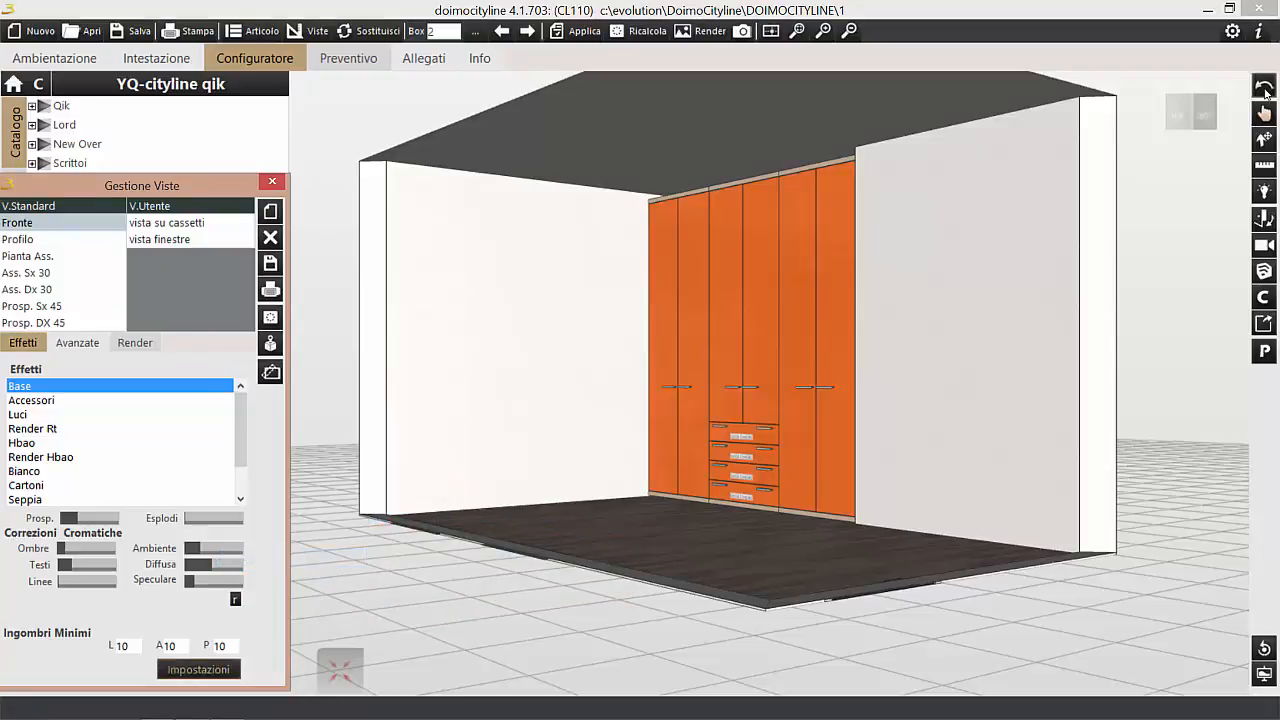
pyautogui.moveTo(1166, 249); pyautogui.dragTo(1110, 282)
# Enable Drag Lite, rotate the wardrobe room to test the simplified movement, and disable Drag Lite again.
pyautogui.click(220, 670)
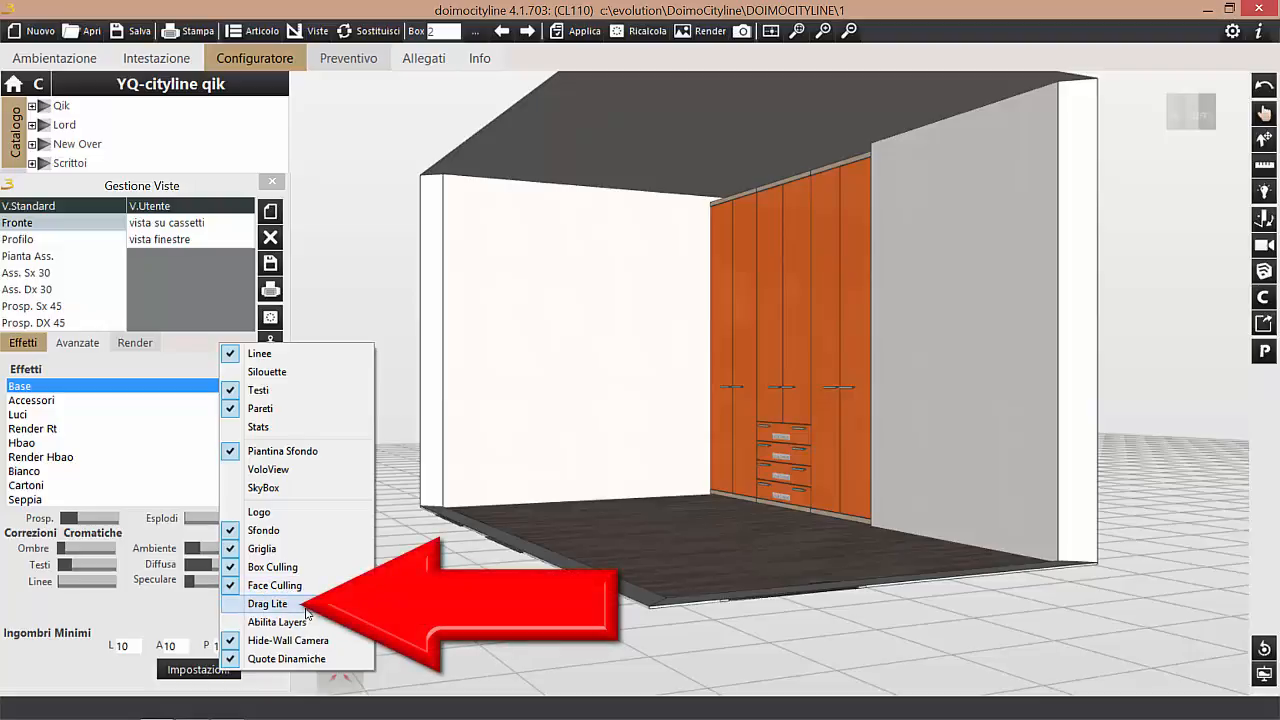
pyautogui.press('Return')
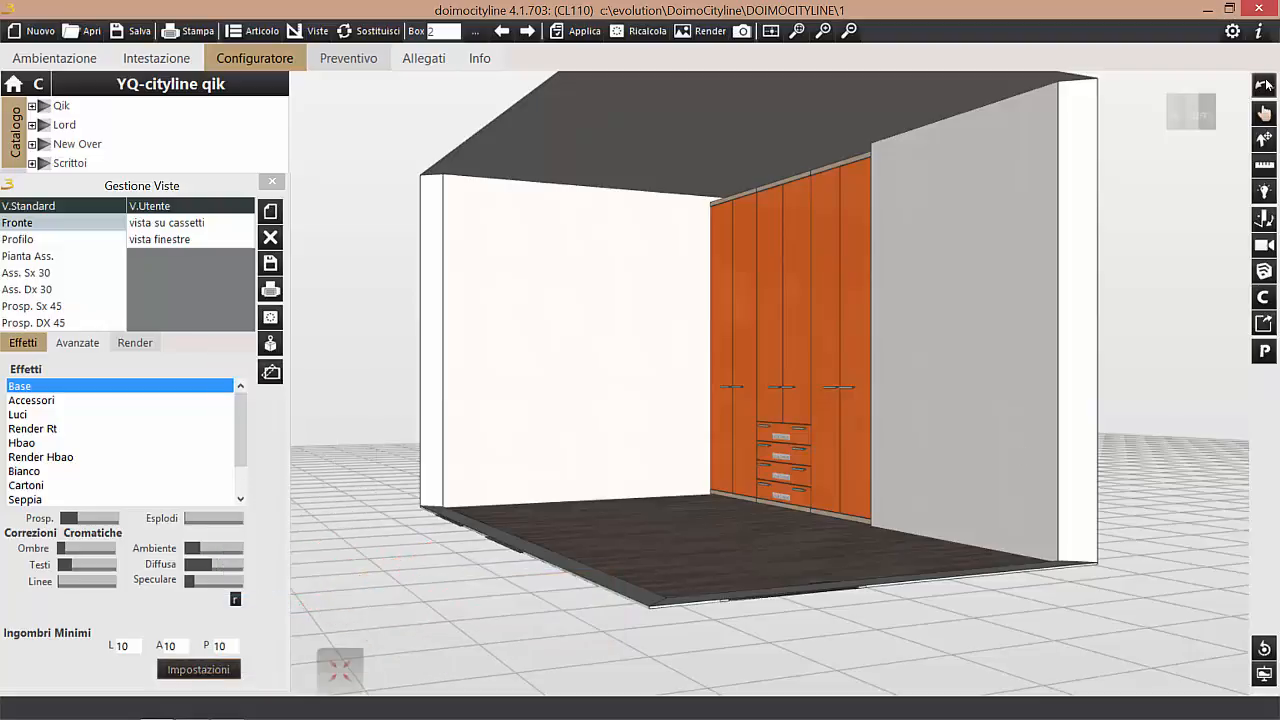
pyautogui.moveTo(786, 368); pyautogui.dragTo(836, 350)
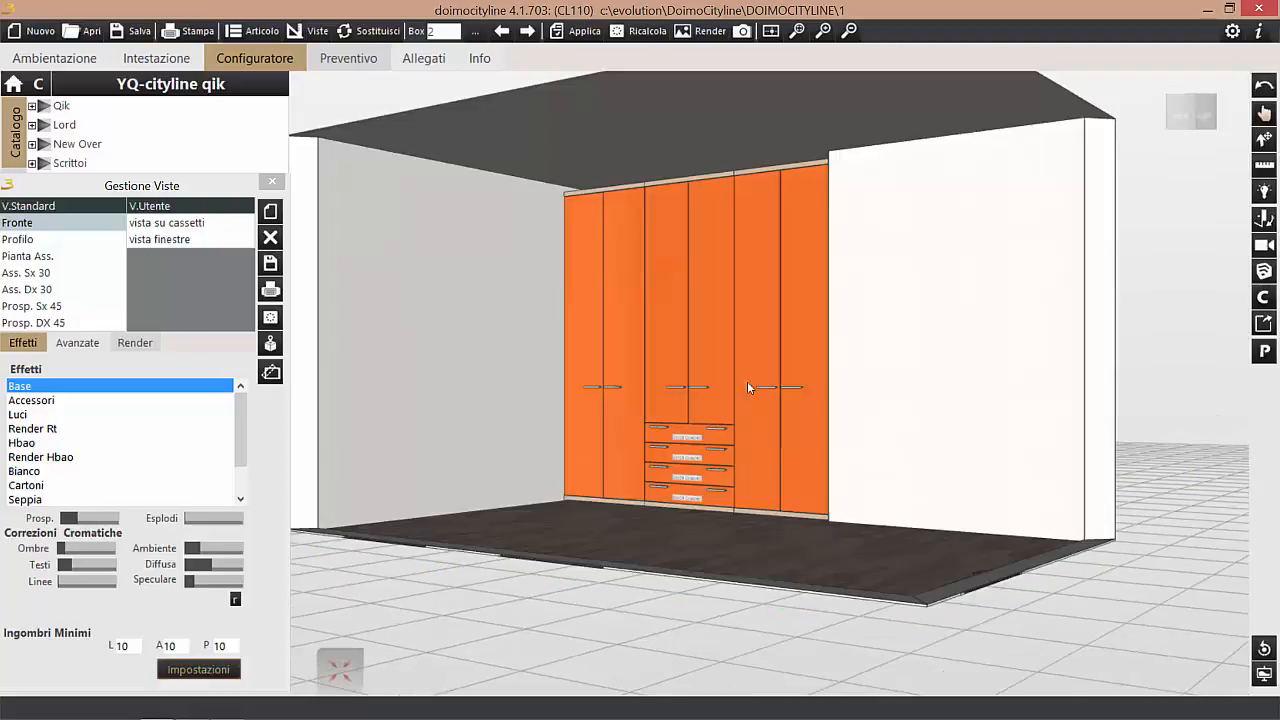
pyautogui.click(212, 670)
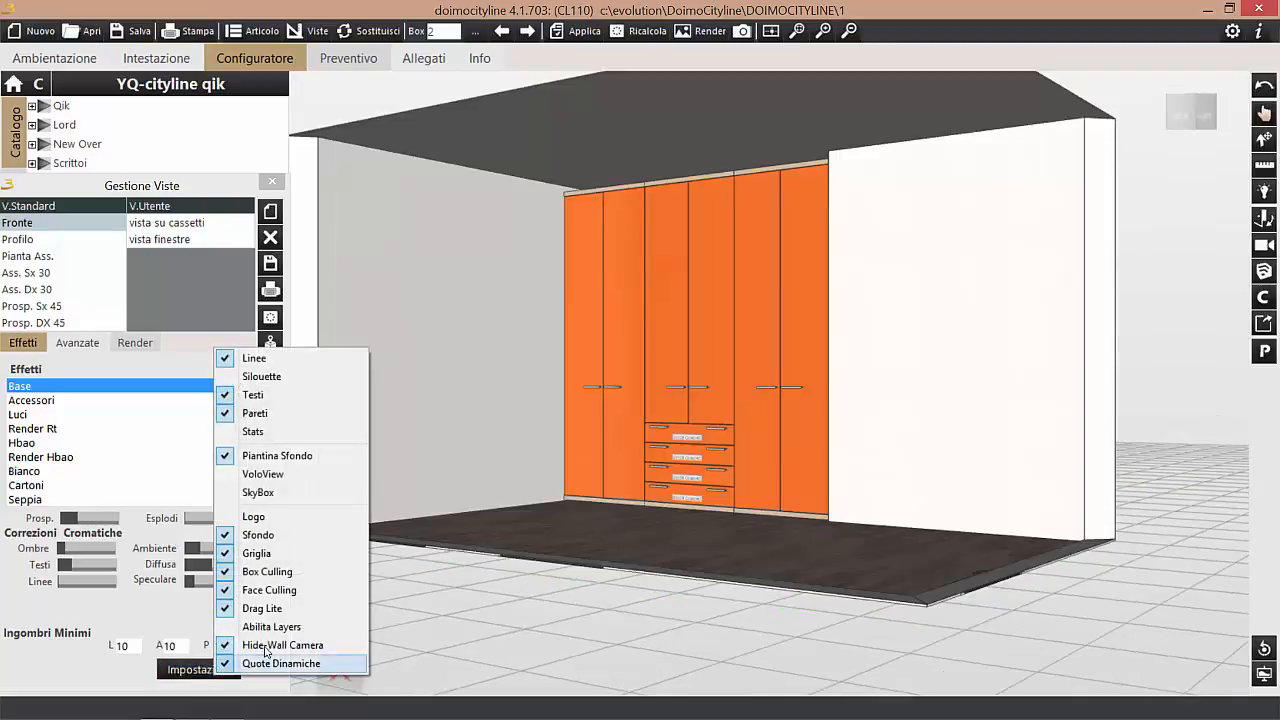
pyautogui.click(300, 610)
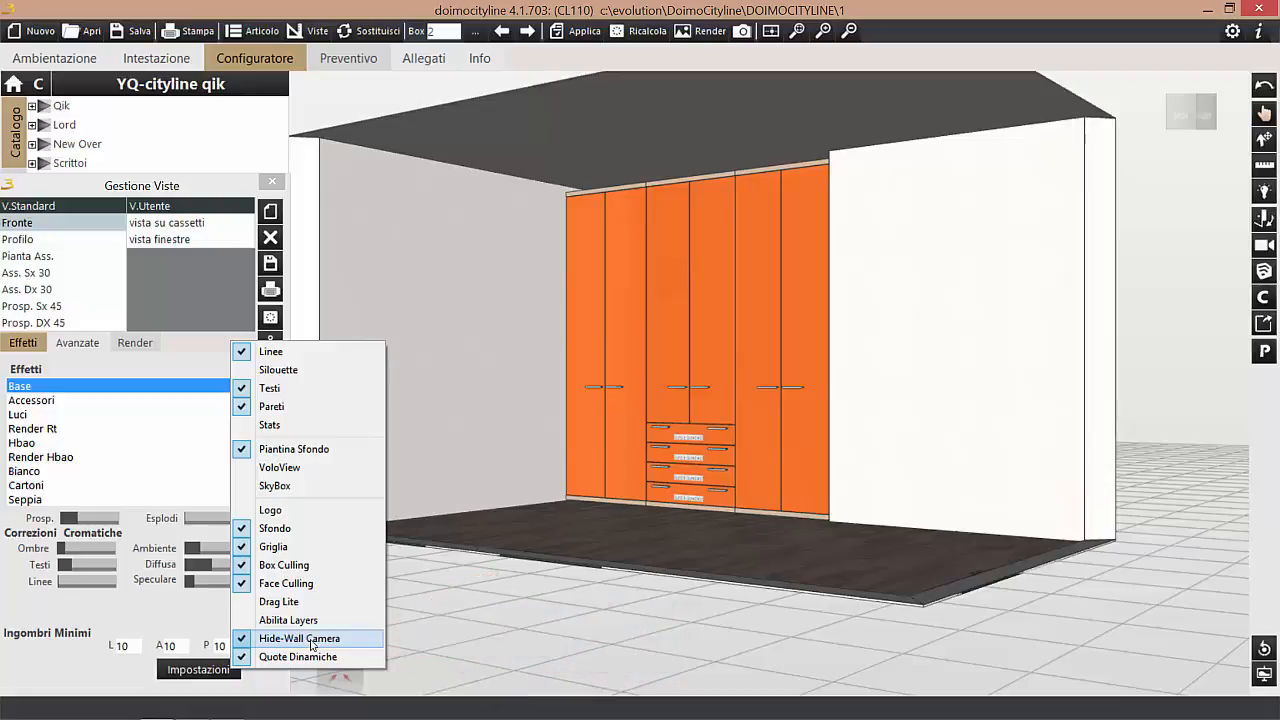
# Turn off Hide-Wall Camera so the outer walls cover the wardrobe, and turn it back on.
pyautogui.click(300, 638)
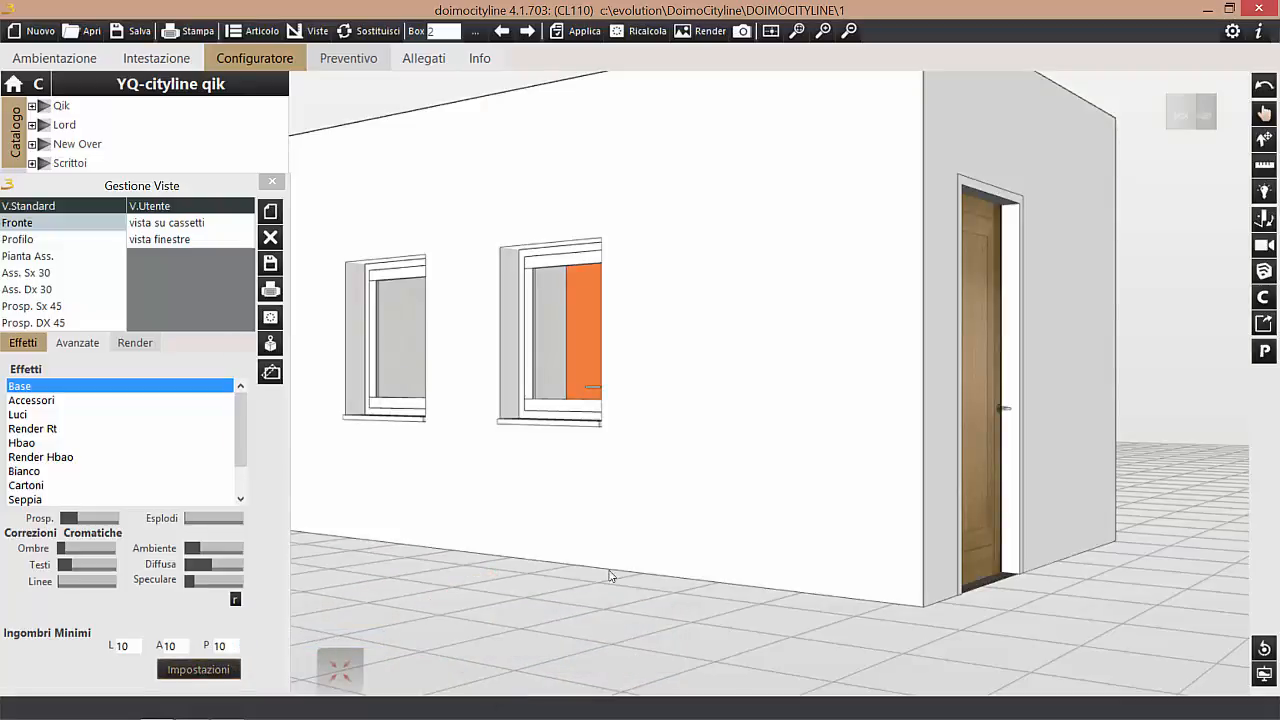
pyautogui.click(240, 670)
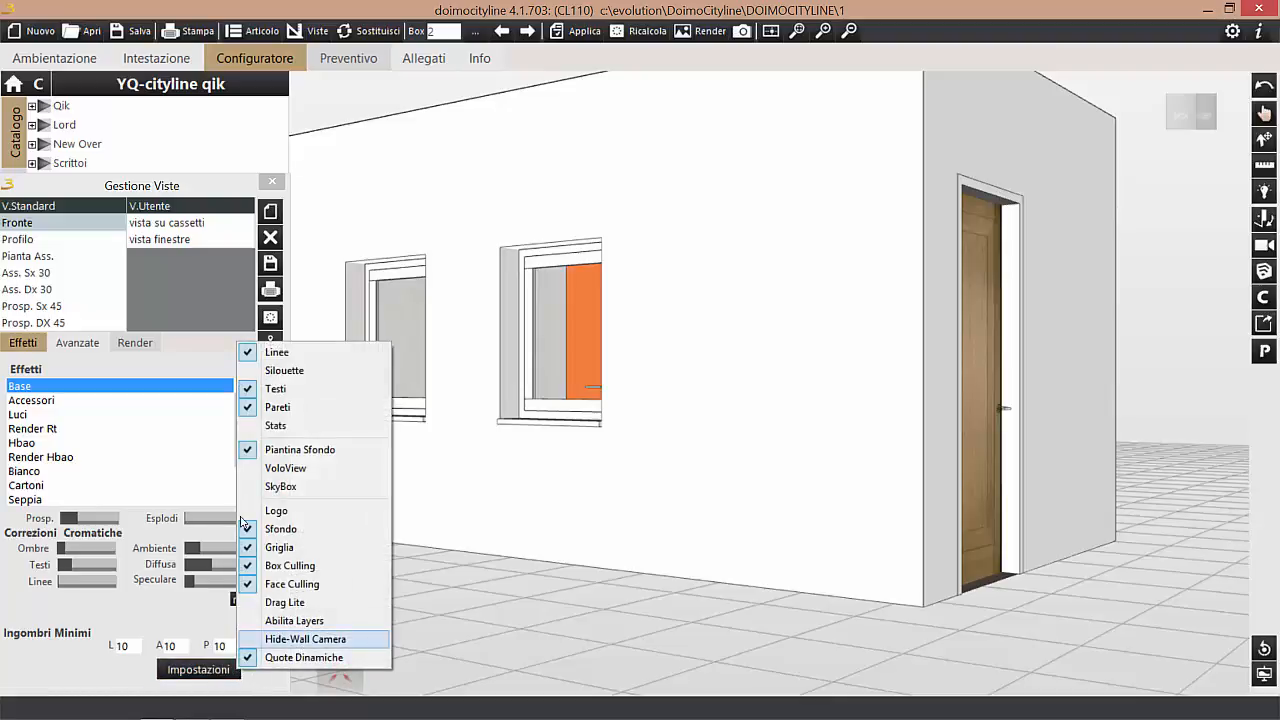
pyautogui.click(300, 640)
# Show the whole room from above and switch the projection from P to A.
pyautogui.click(228, 670)
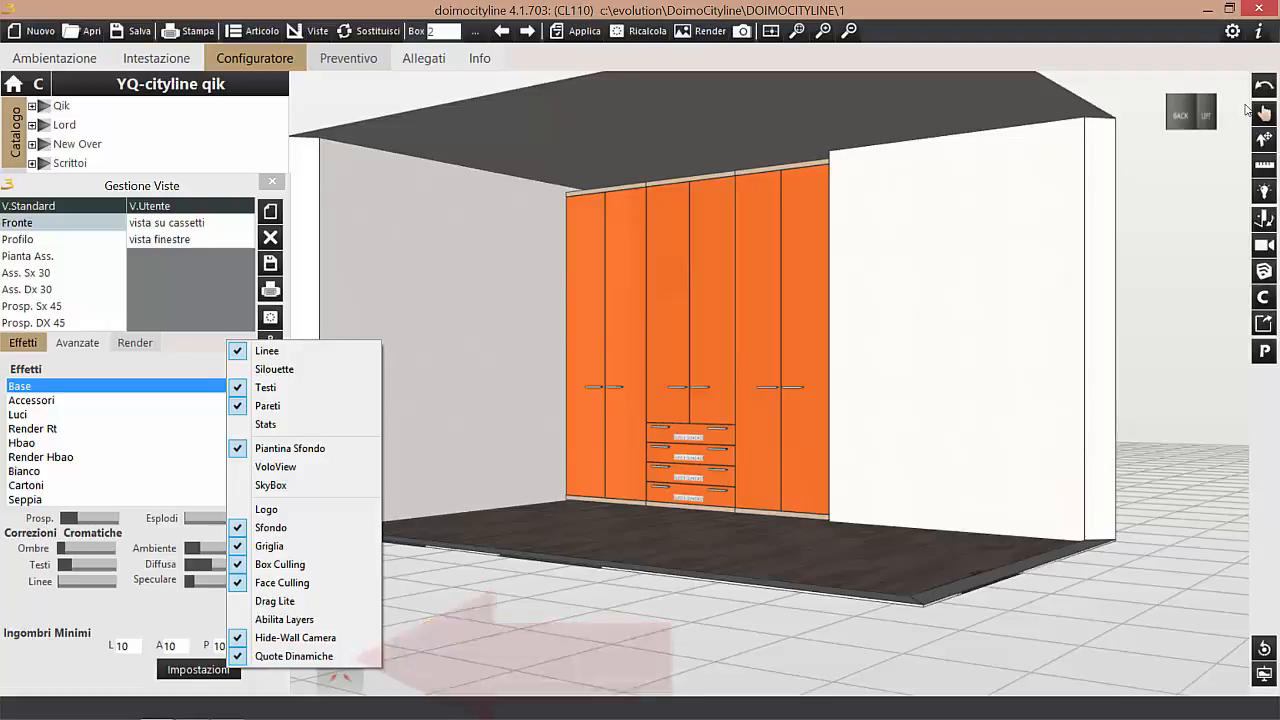
pyautogui.click(1199, 100)
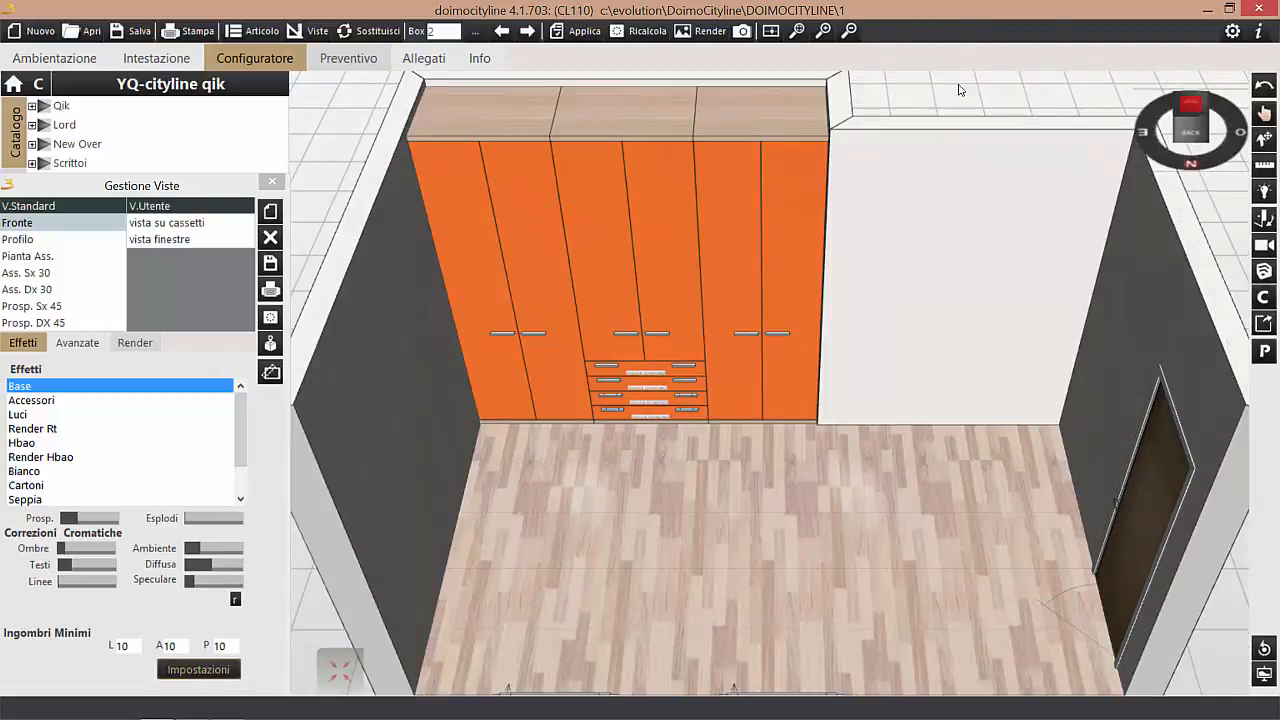
pyautogui.scroll(-2, 955, 459)
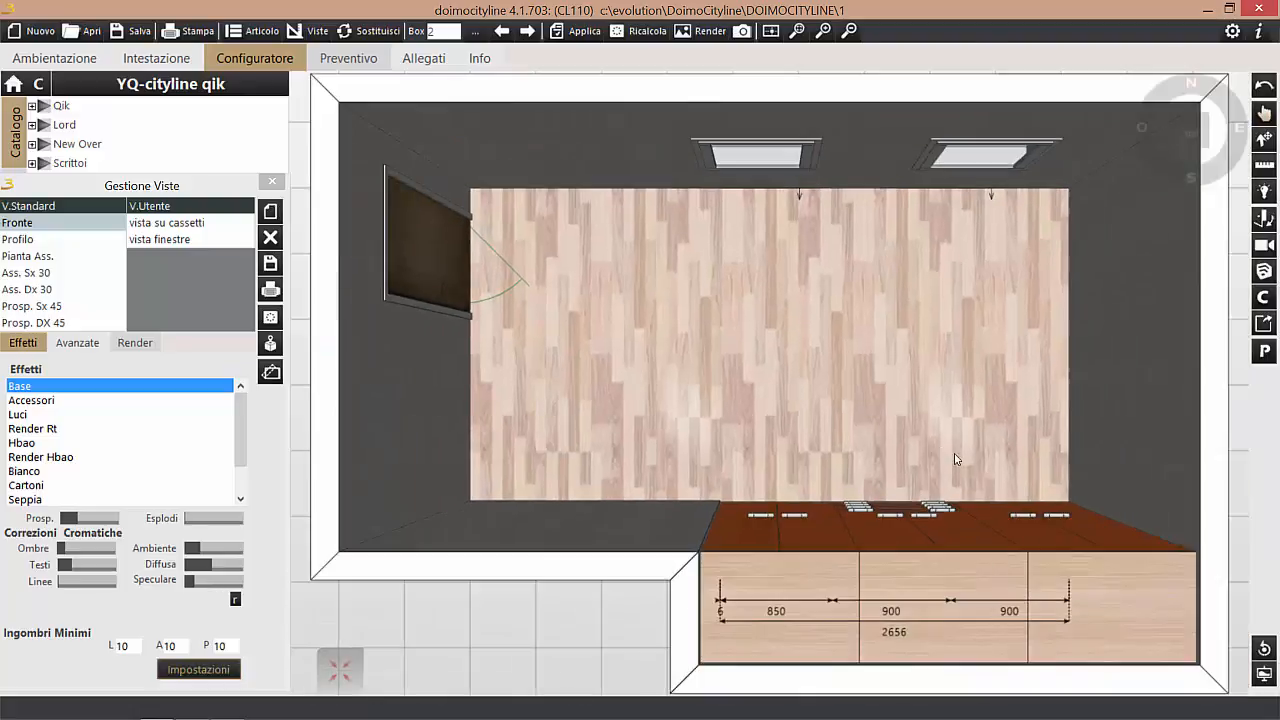
pyautogui.click(1265, 356)
# Turn Quote Dinamiche off and back on to compare the plan without and with the wardrobe dimensions.
pyautogui.click(201, 668)
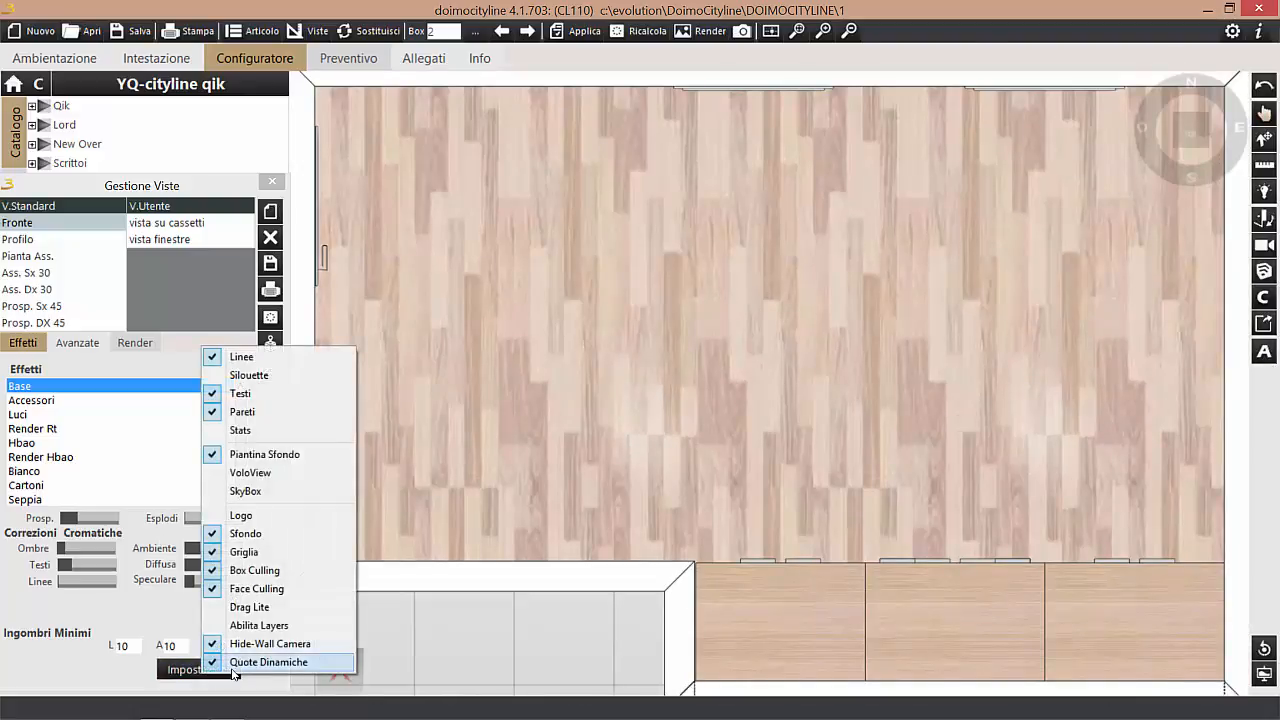
pyautogui.click(236, 667)
pyautogui.scroll(-3, 1150, 275)
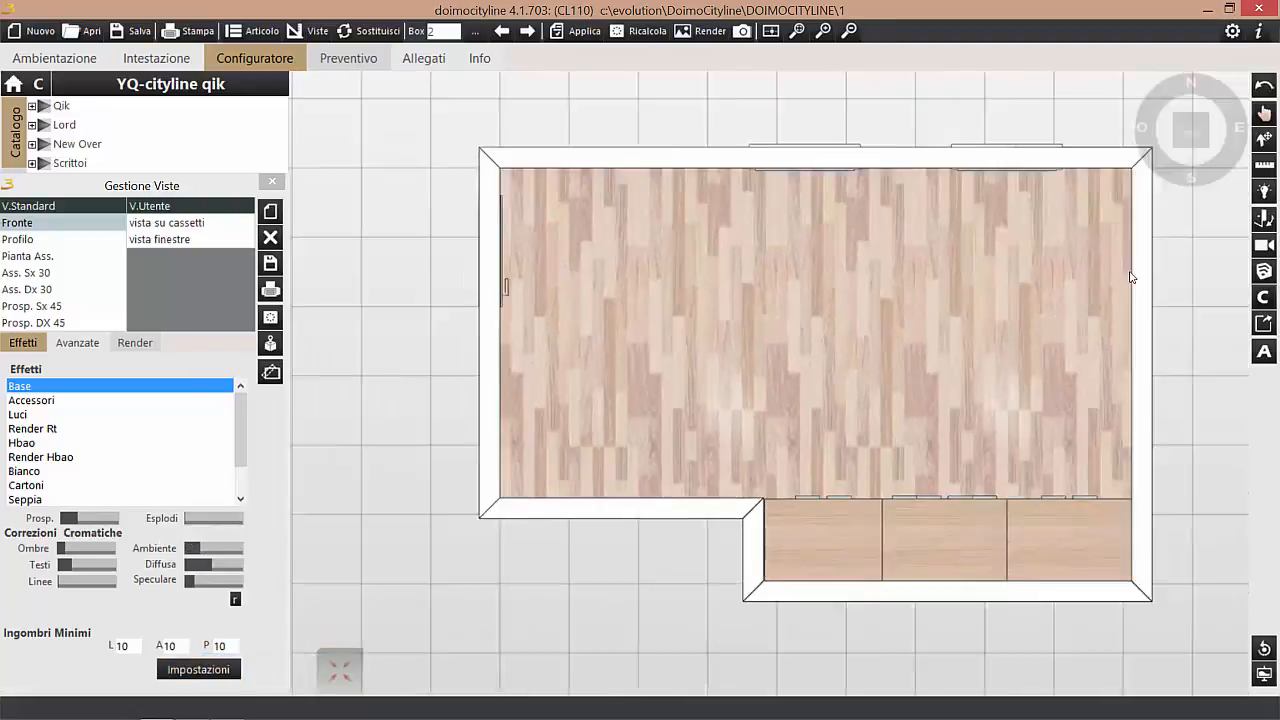
pyautogui.click(222, 669)
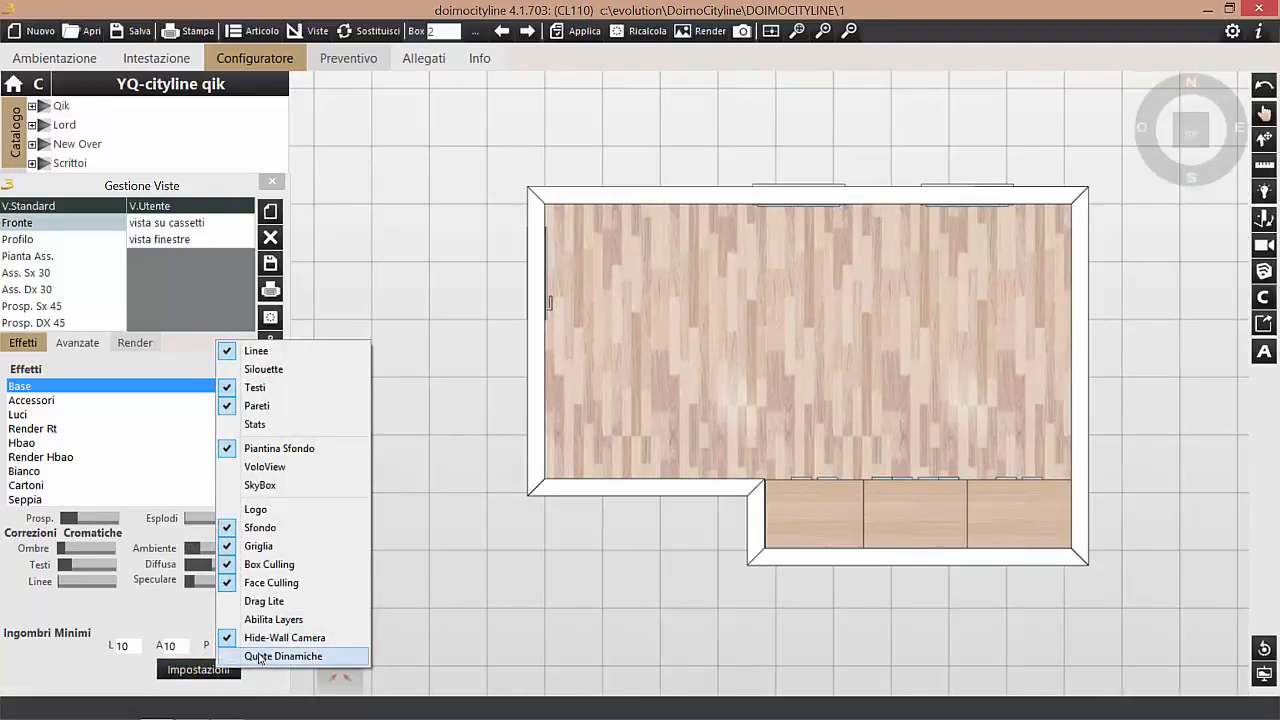
pyautogui.click(262, 657)
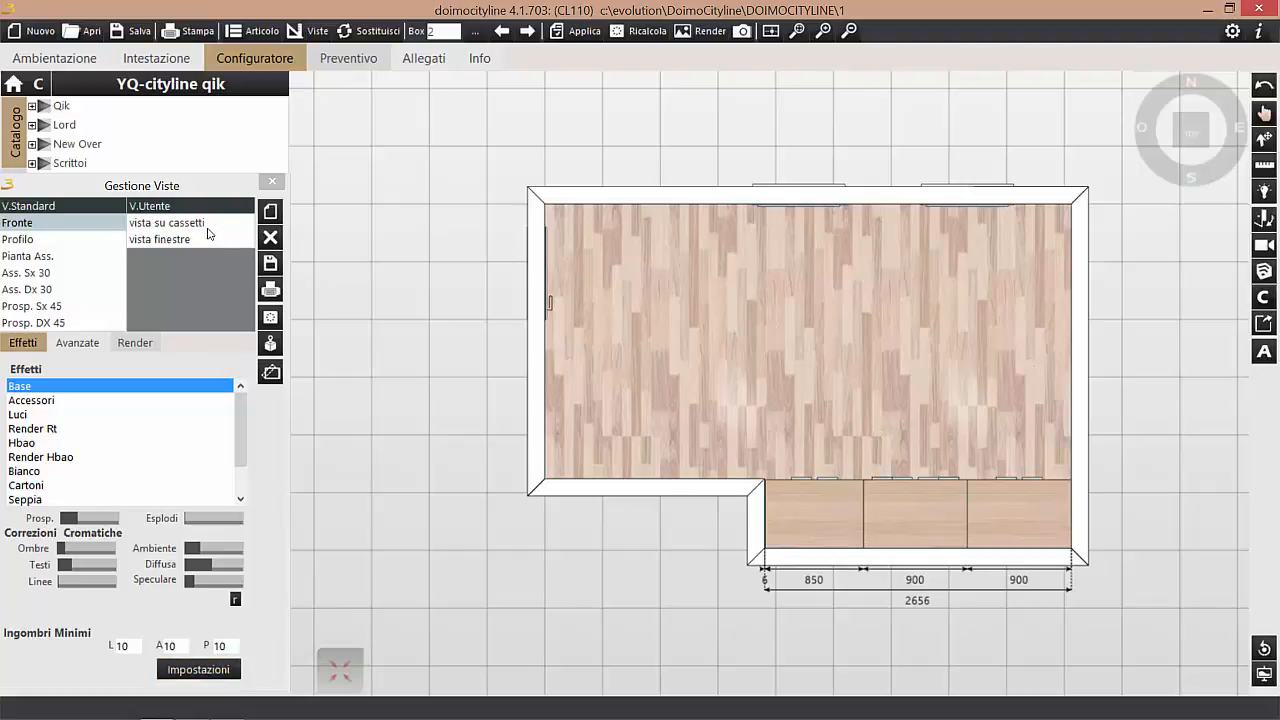
# Recall the user view "vista su cassetti" and open the print preview for the views.
pyautogui.click(170, 222)
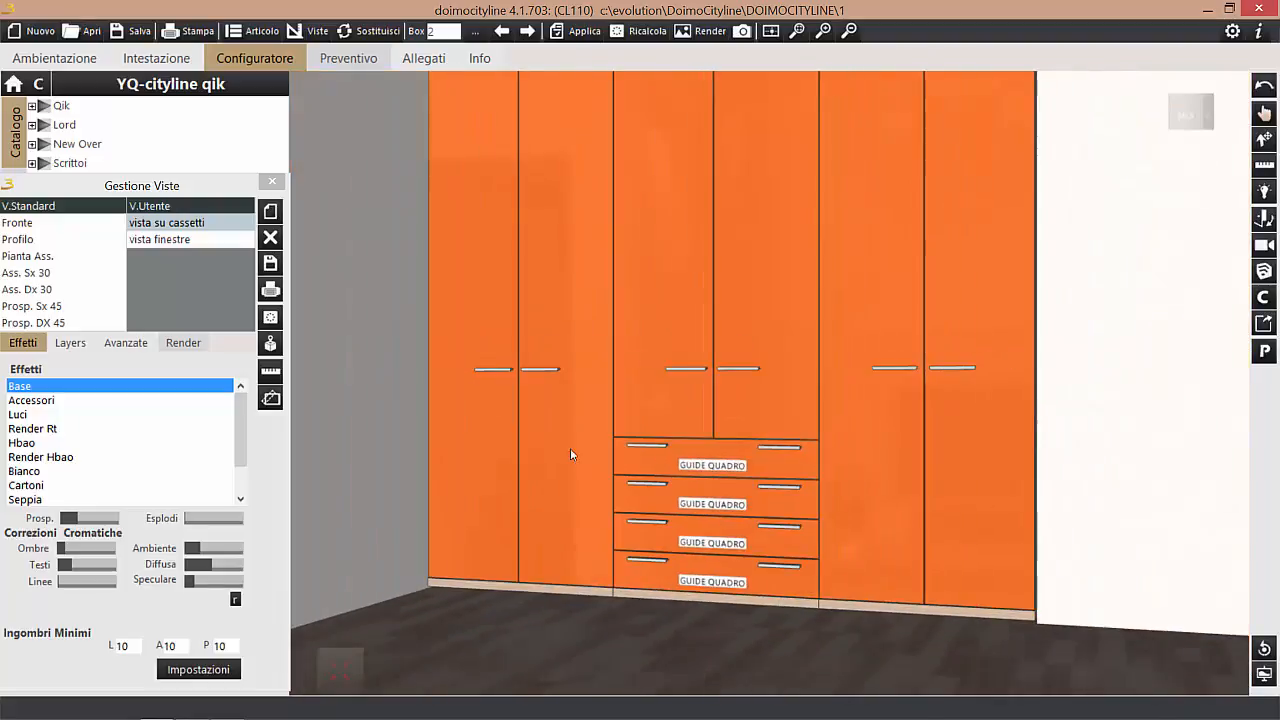
pyautogui.click(271, 290)
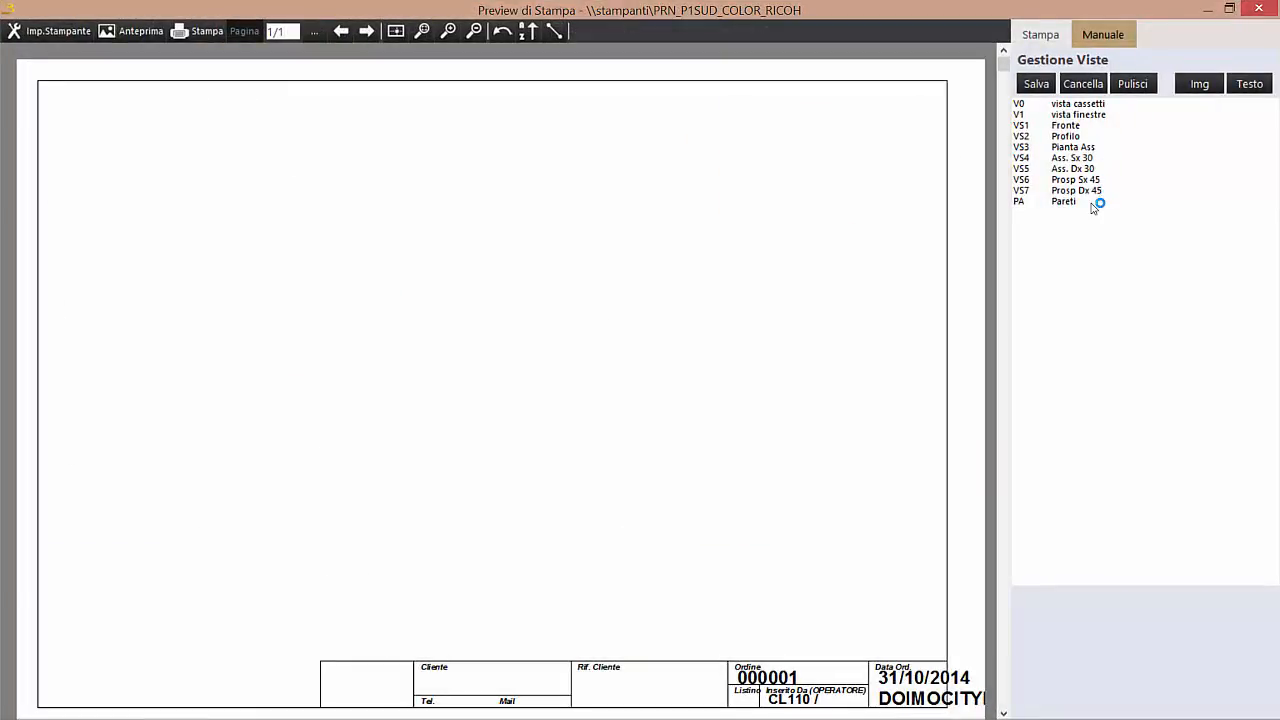
# Place the "vista cassetti" view on the print page and move it to the upper-left corner of the frame.
pyautogui.click(1078, 104)
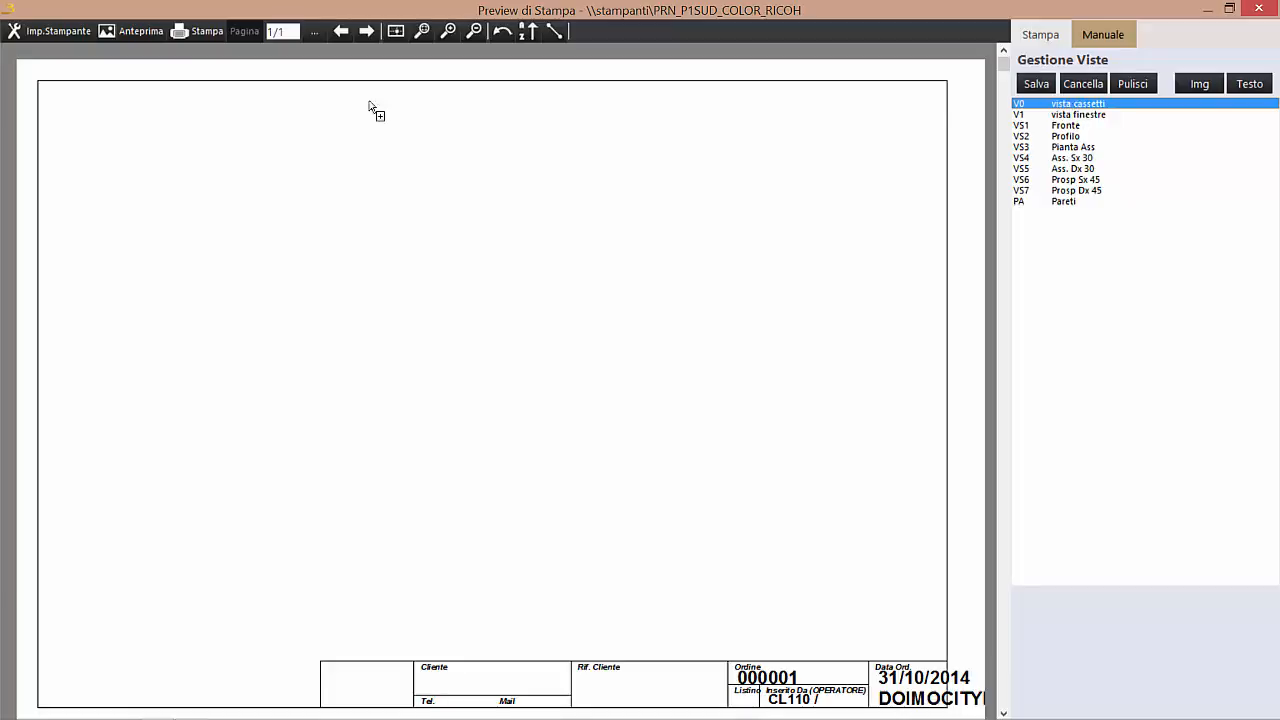
pyautogui.click(63, 99)
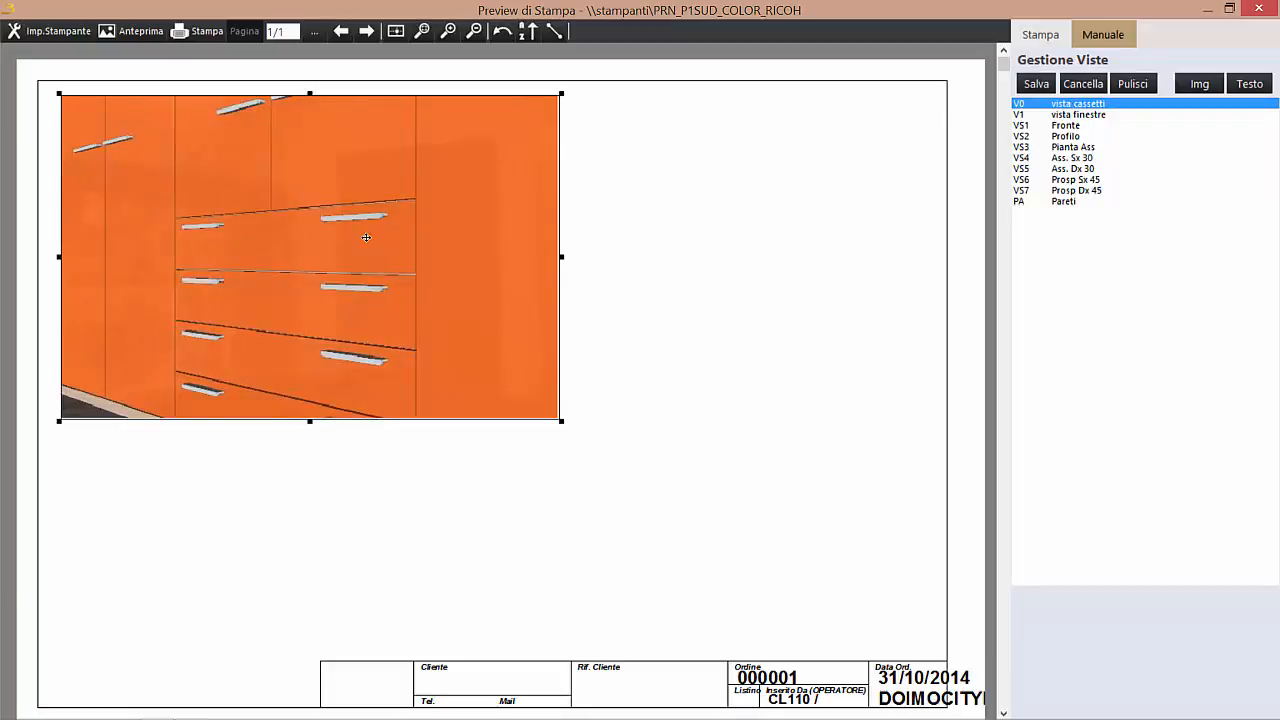
pyautogui.moveTo(255, 173); pyautogui.dragTo(303, 198)
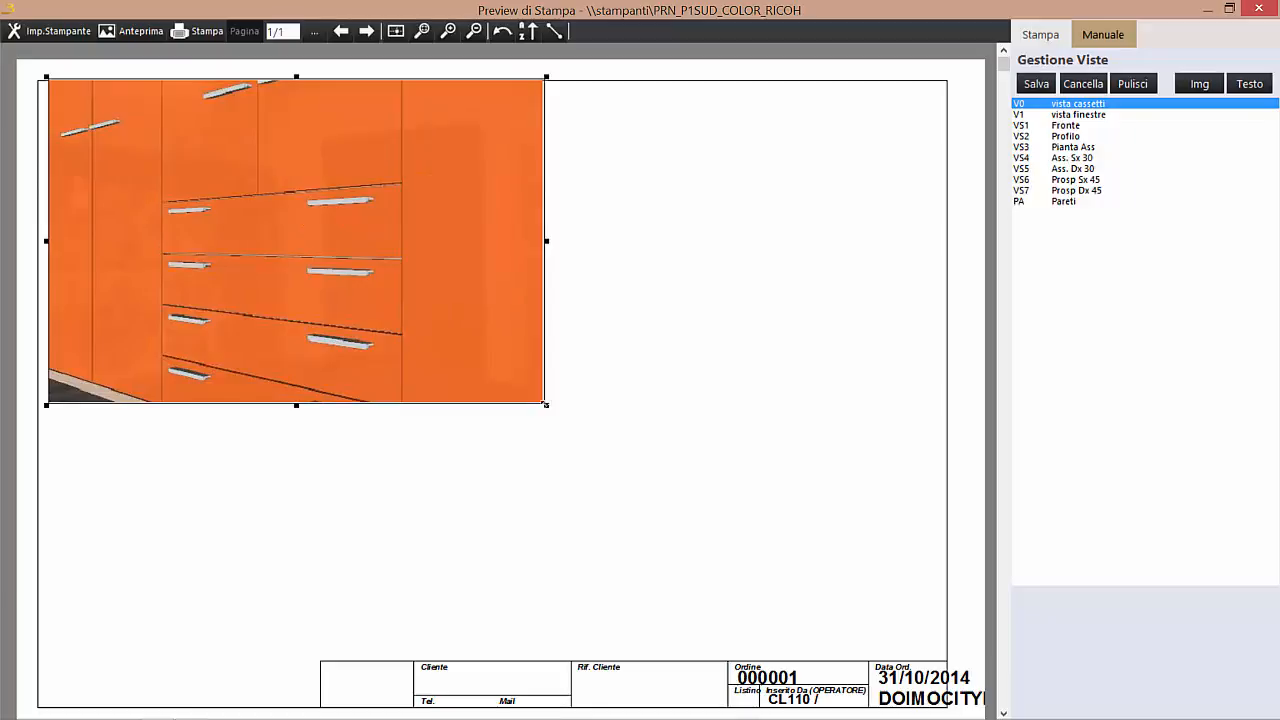
# Shrink the "vista cassetti" view, place the "vista finestre" view below it and reduce it to the same width.
pyautogui.moveTo(436, 324)
pyautogui.mouseDown()
pyautogui.moveTo(463, 361)
pyautogui.moveTo(418, 340)
pyautogui.mouseUp()
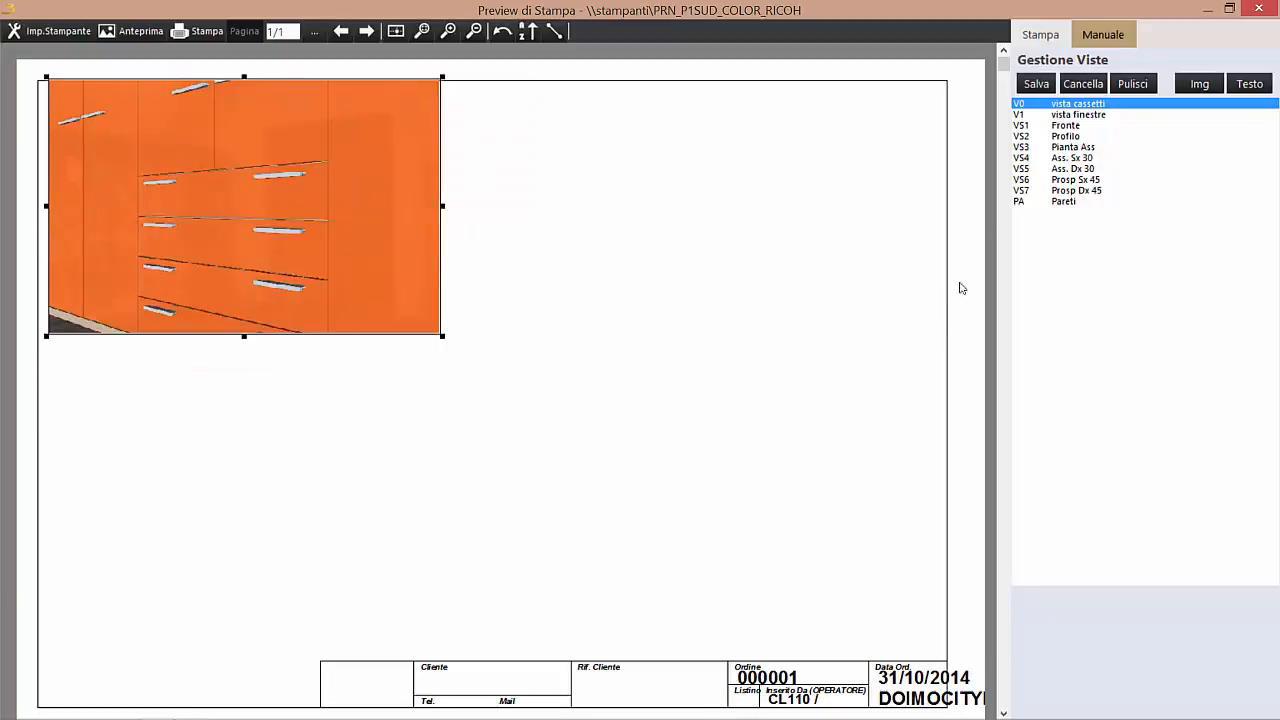
pyautogui.click(1080, 115)
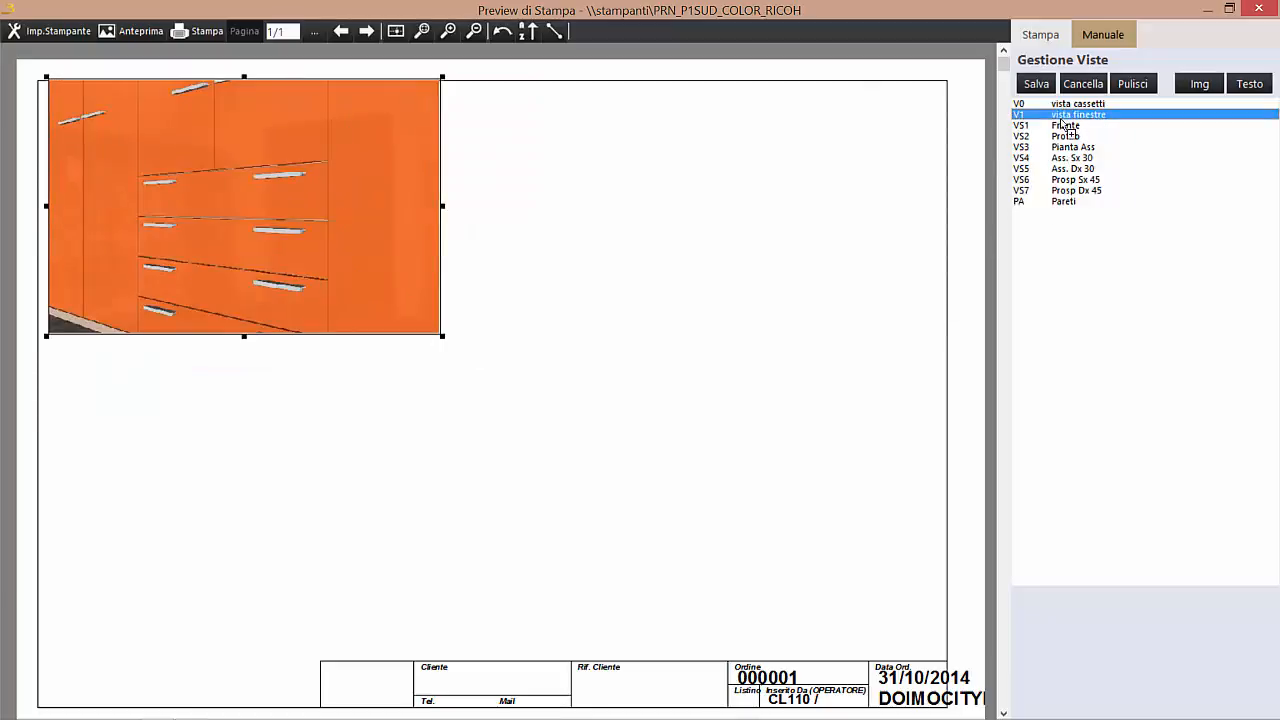
pyautogui.click(50, 353)
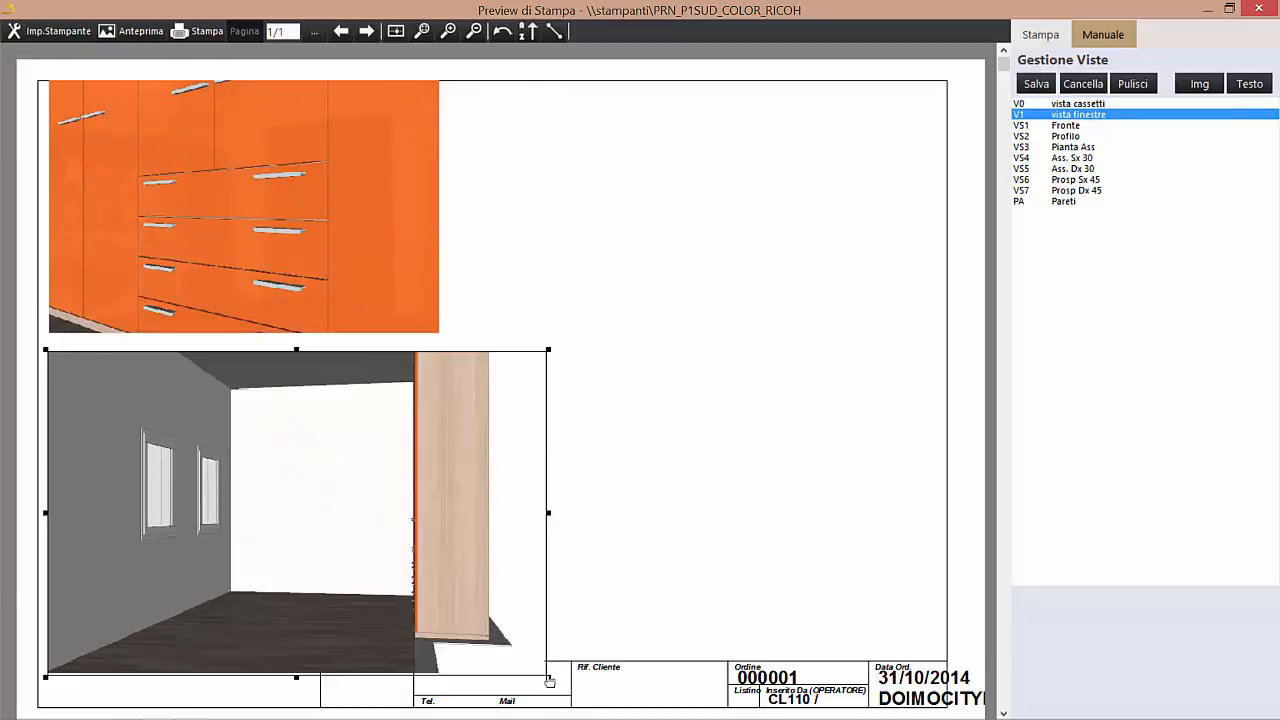
pyautogui.moveTo(534, 670); pyautogui.dragTo(484, 627)
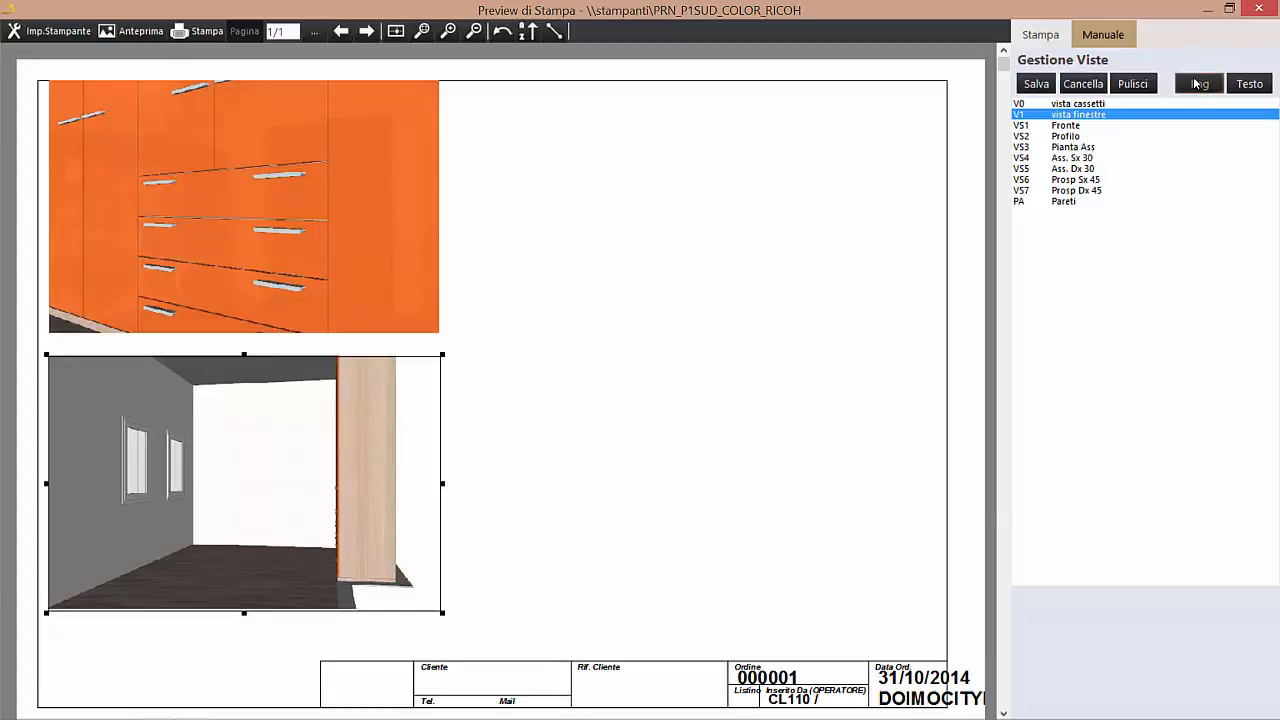
# Place the "Pianta Ass" view on the print page and resize it to fit the frame's upper-right corner.
pyautogui.click(1075, 147)
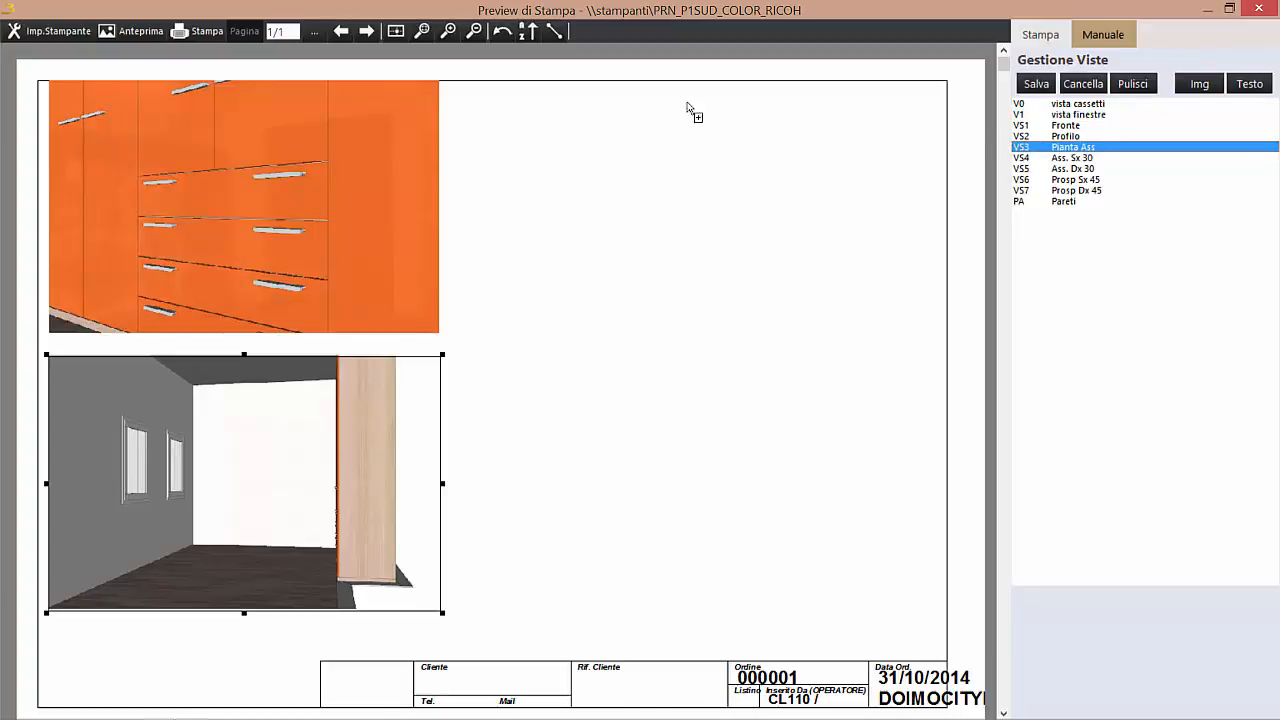
pyautogui.click(617, 118)
pyautogui.moveTo(892, 261); pyautogui.dragTo(715, 226)
pyautogui.moveTo(461, 89); pyautogui.dragTo(530, 136)
pyautogui.moveTo(846, 290); pyautogui.dragTo(816, 239)
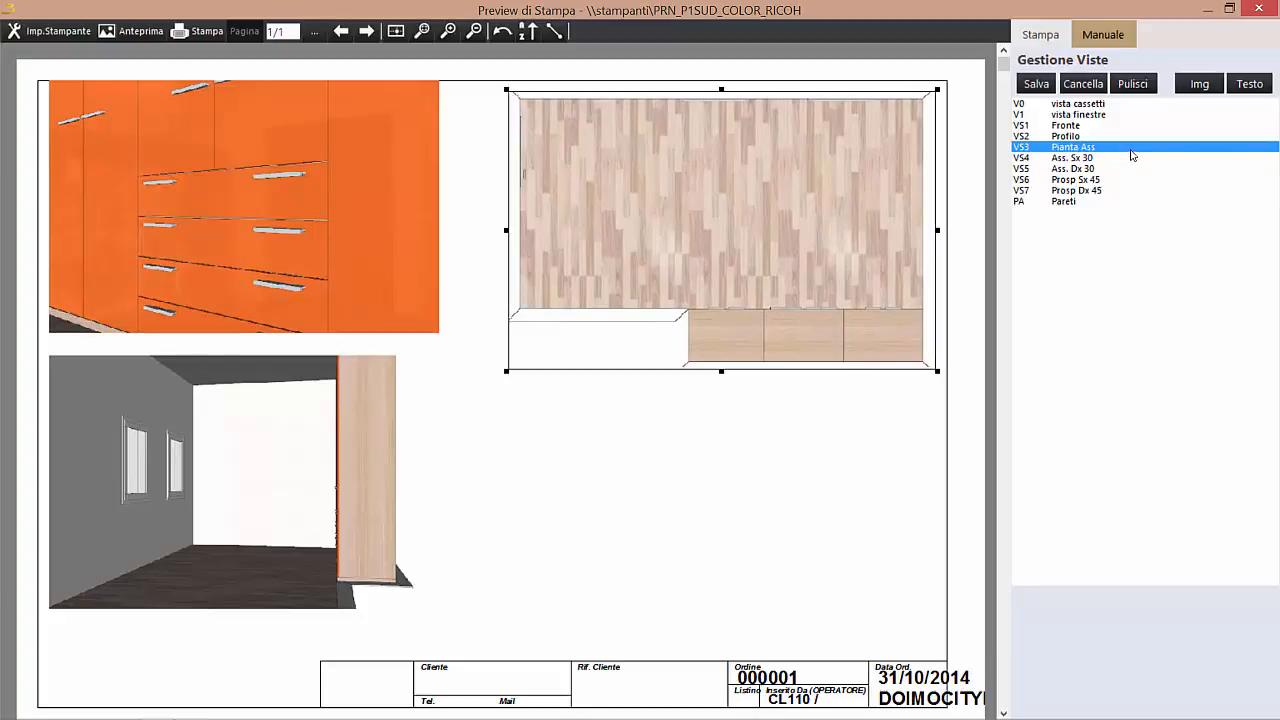
# Insert the Logo_Doimo_Cityline_Alta_Risoluzione image into the empty first cell of the title block, sized to fit the cell.
pyautogui.click(1200, 84)
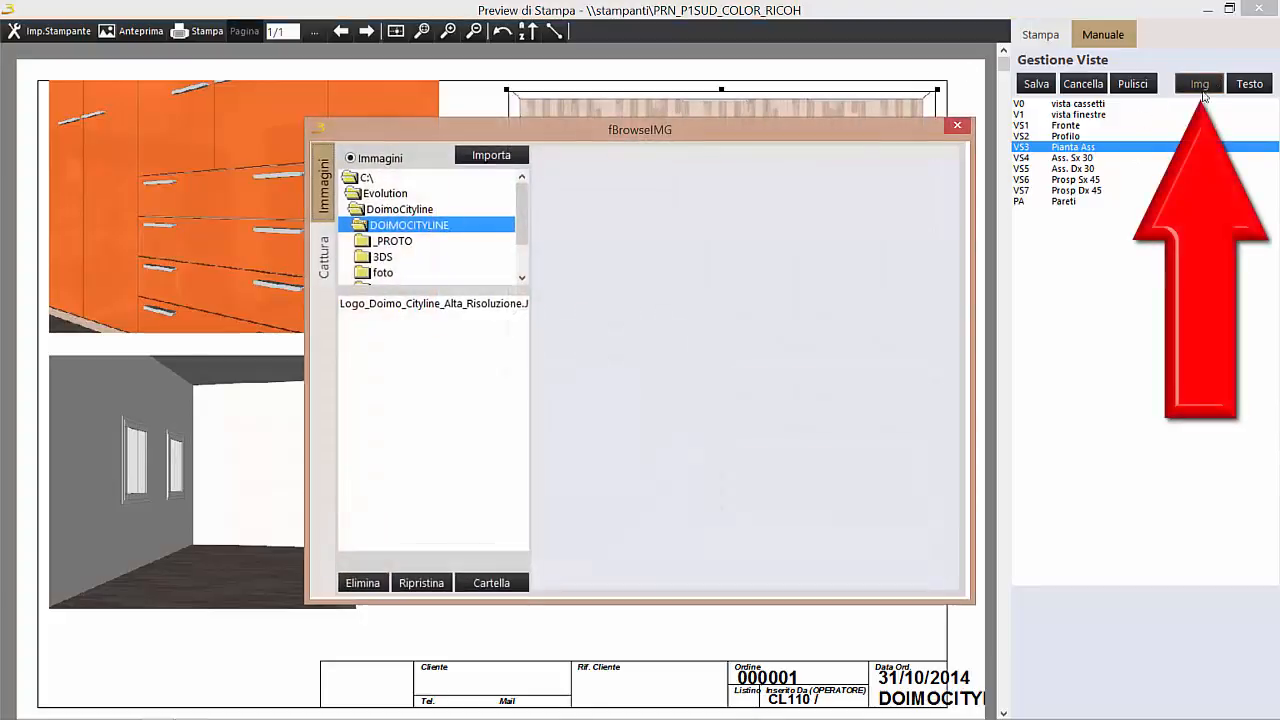
pyautogui.click(470, 304)
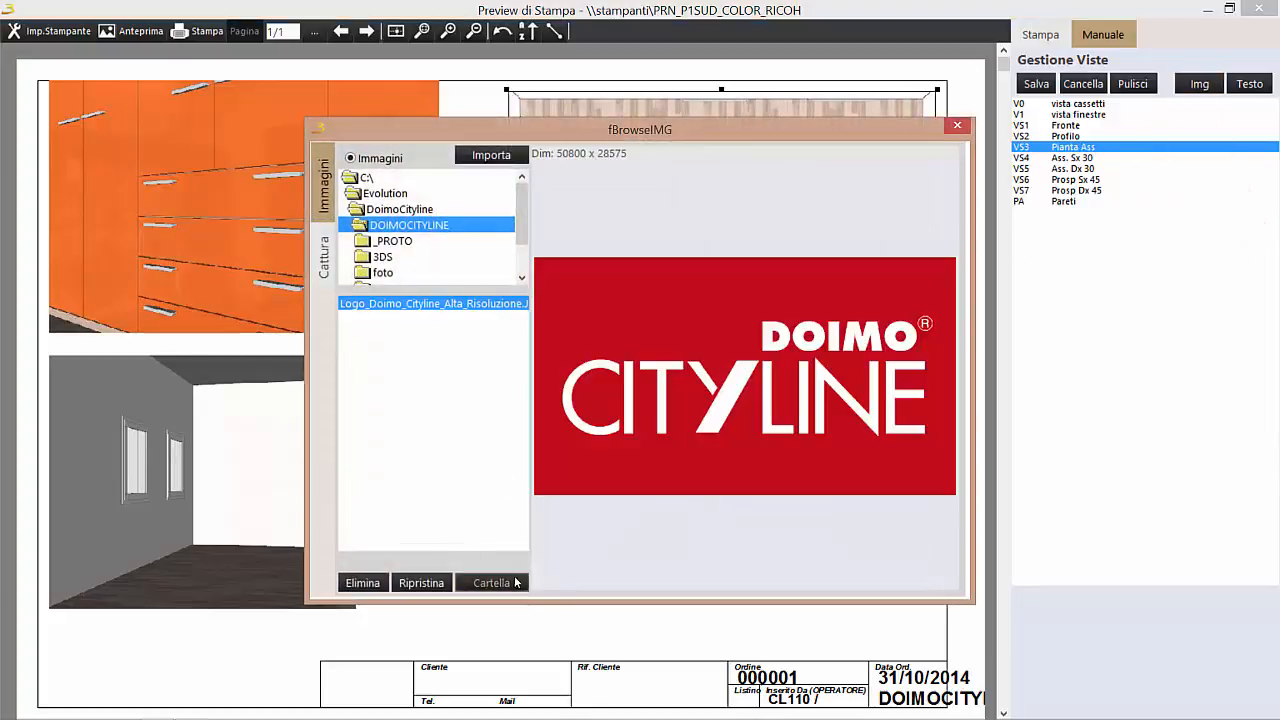
pyautogui.click(958, 126)
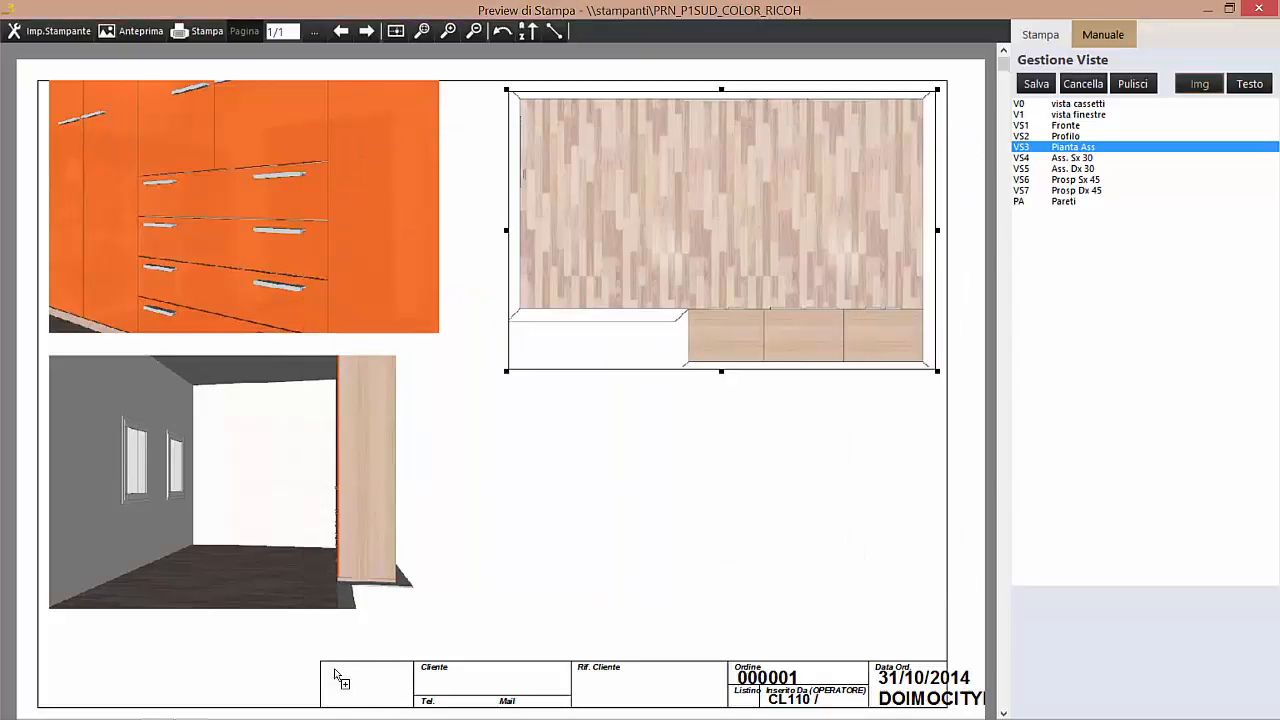
pyautogui.moveTo(318, 663); pyautogui.dragTo(398, 716)
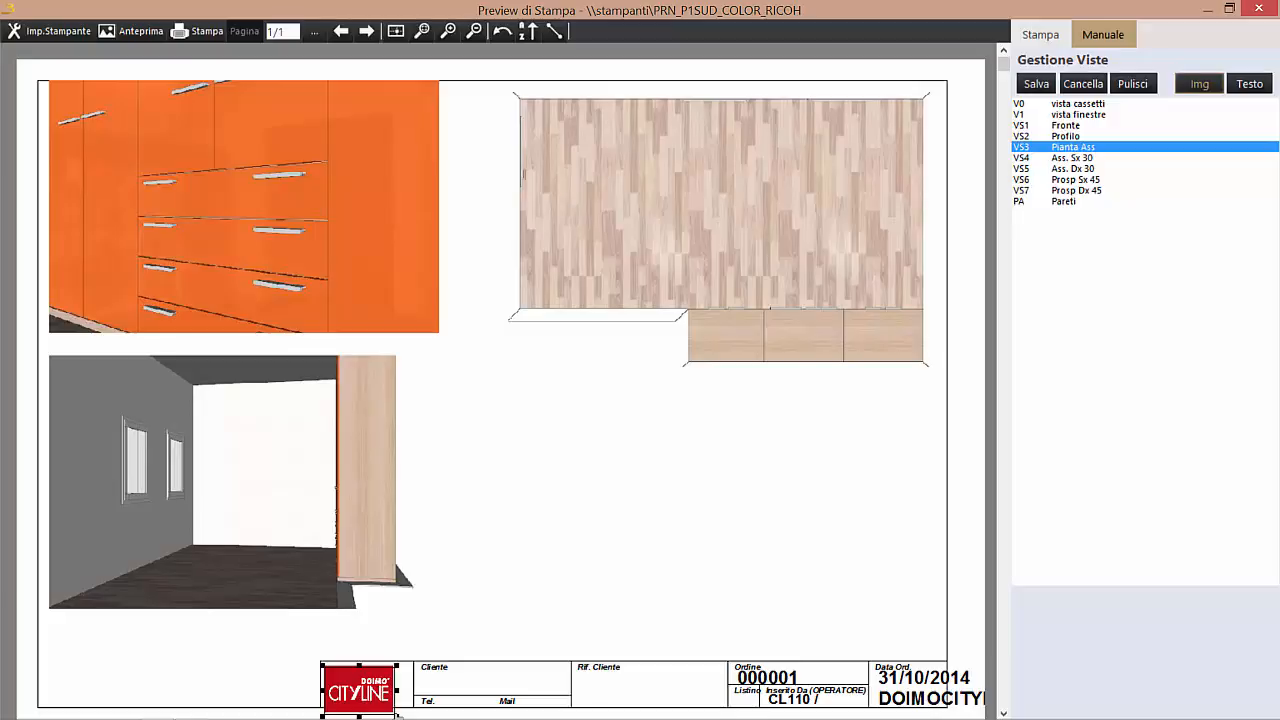
# Add the customer's full name on a new line under "Cliente" in the title block's customer text.
pyautogui.click(441, 667)
pyautogui.doubleClick(441, 667)
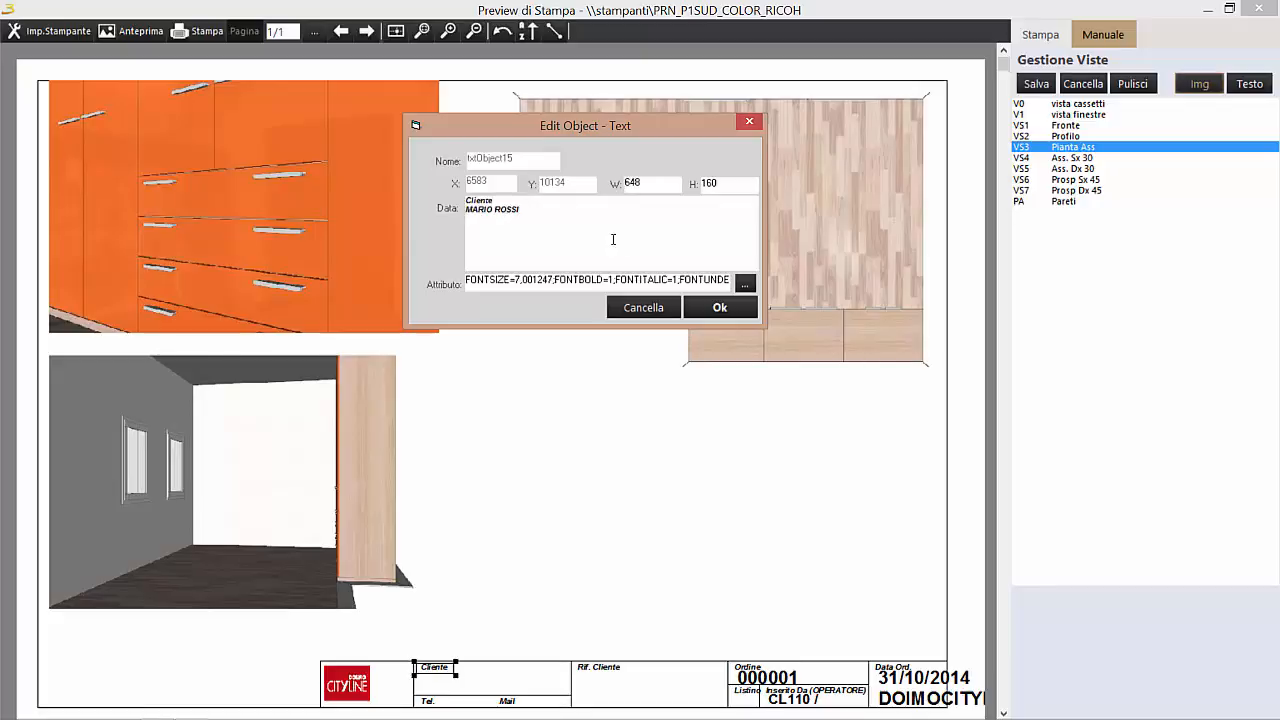
pyautogui.click(714, 303)
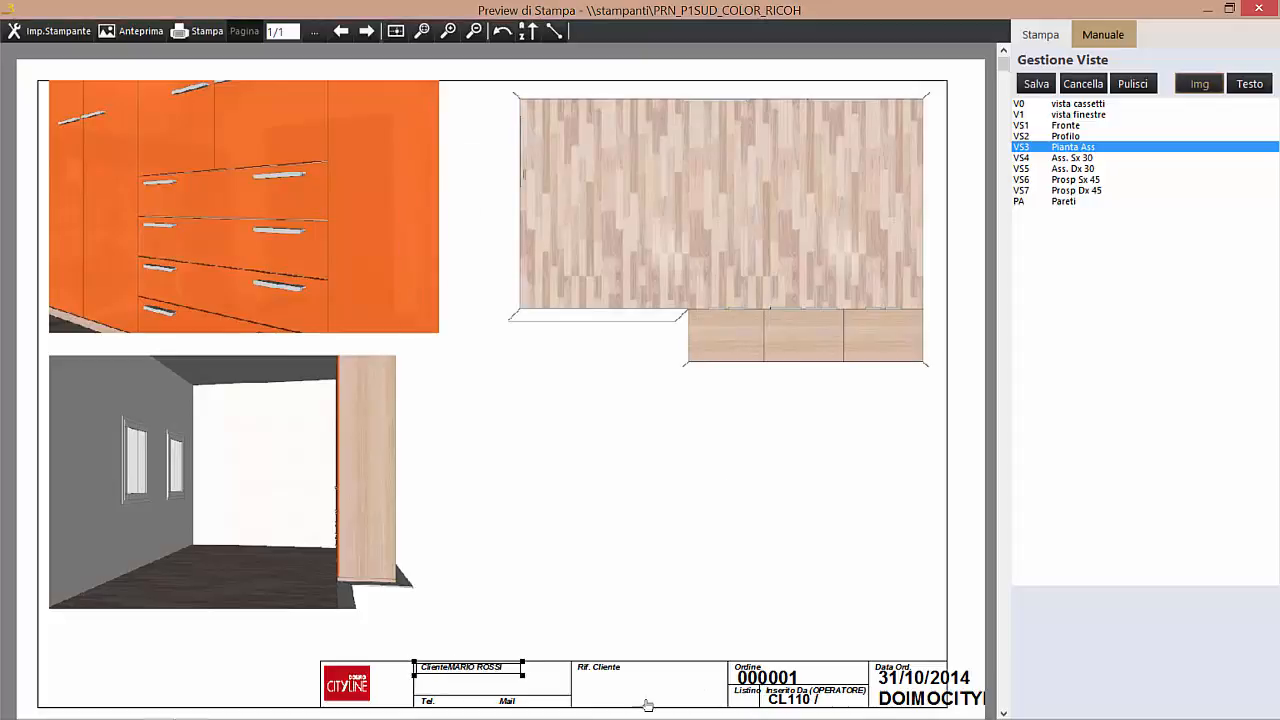
# Add "CAMWERETTA BAMBINI" on a new line to the "Rif. Cliente" text in the title block.
pyautogui.doubleClick(610, 668)
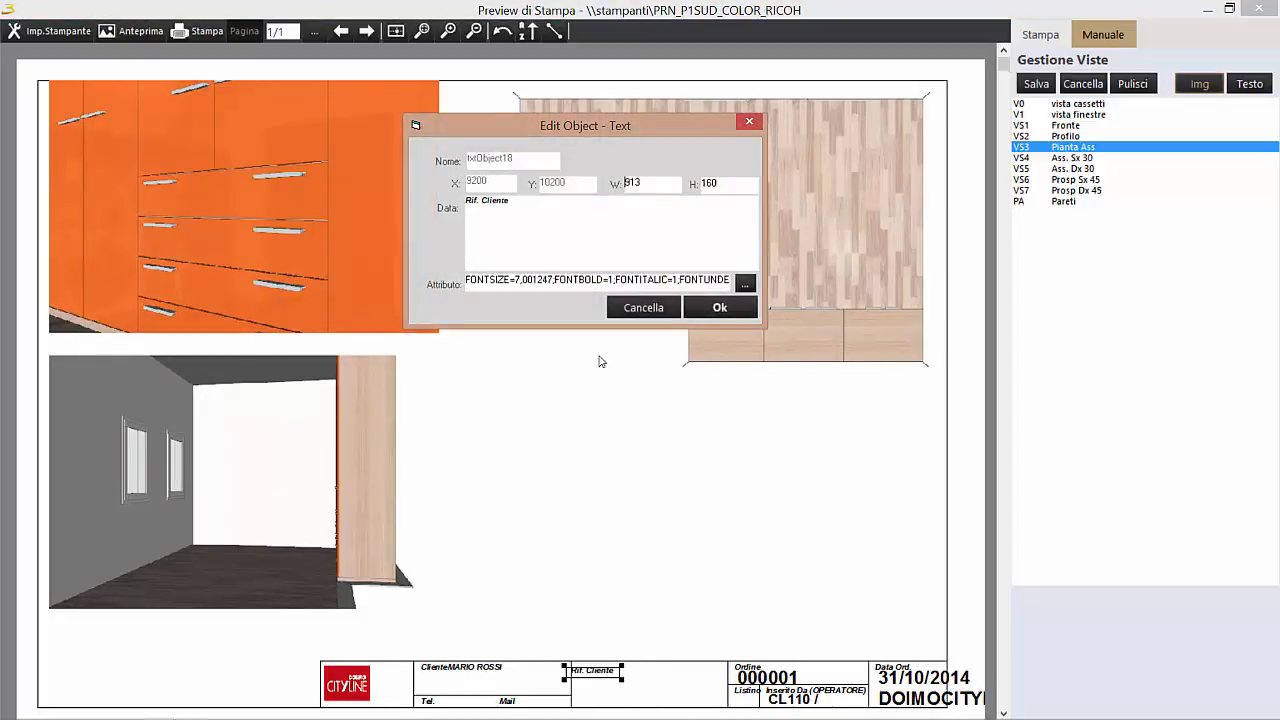
pyautogui.press('Return')
pyautogui.write('CAMWERETTA BAMBINI')
pyautogui.click(717, 307)
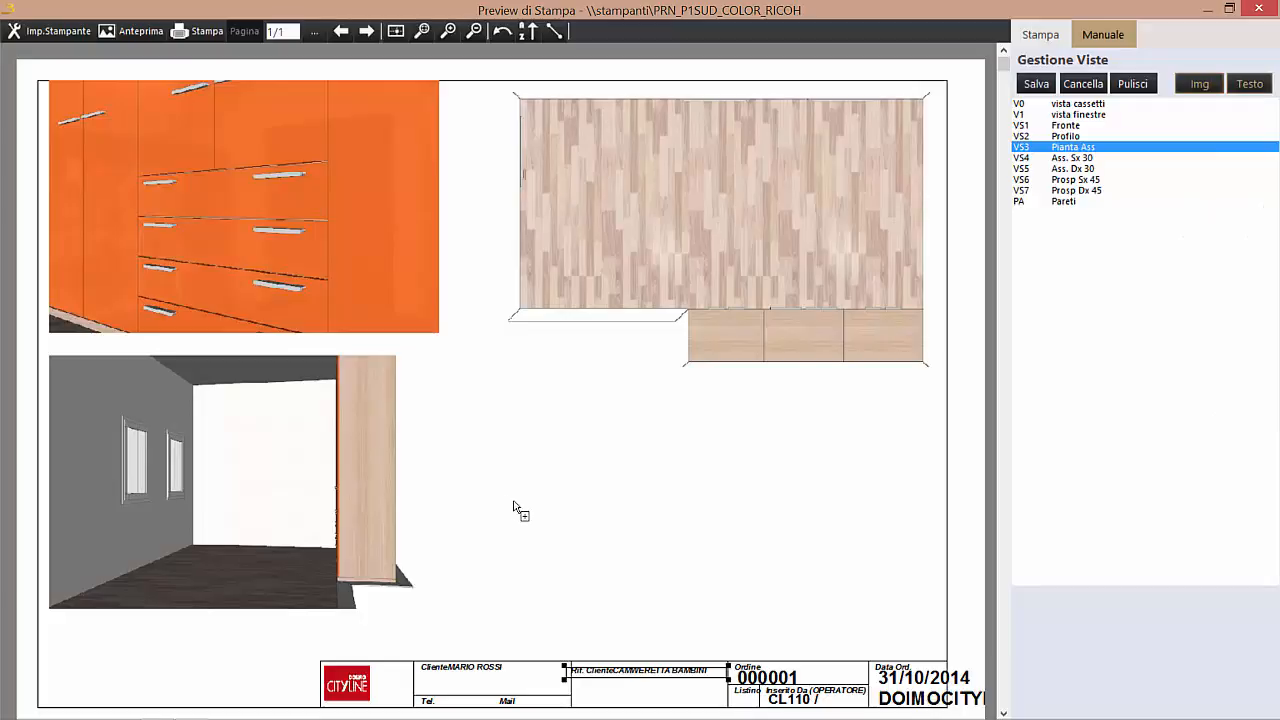
# Place a text note over the "vista finestre" view reading "CONTROLLARE POSIZIONE PRESE ELETTRICHE".
pyautogui.click(213, 507)
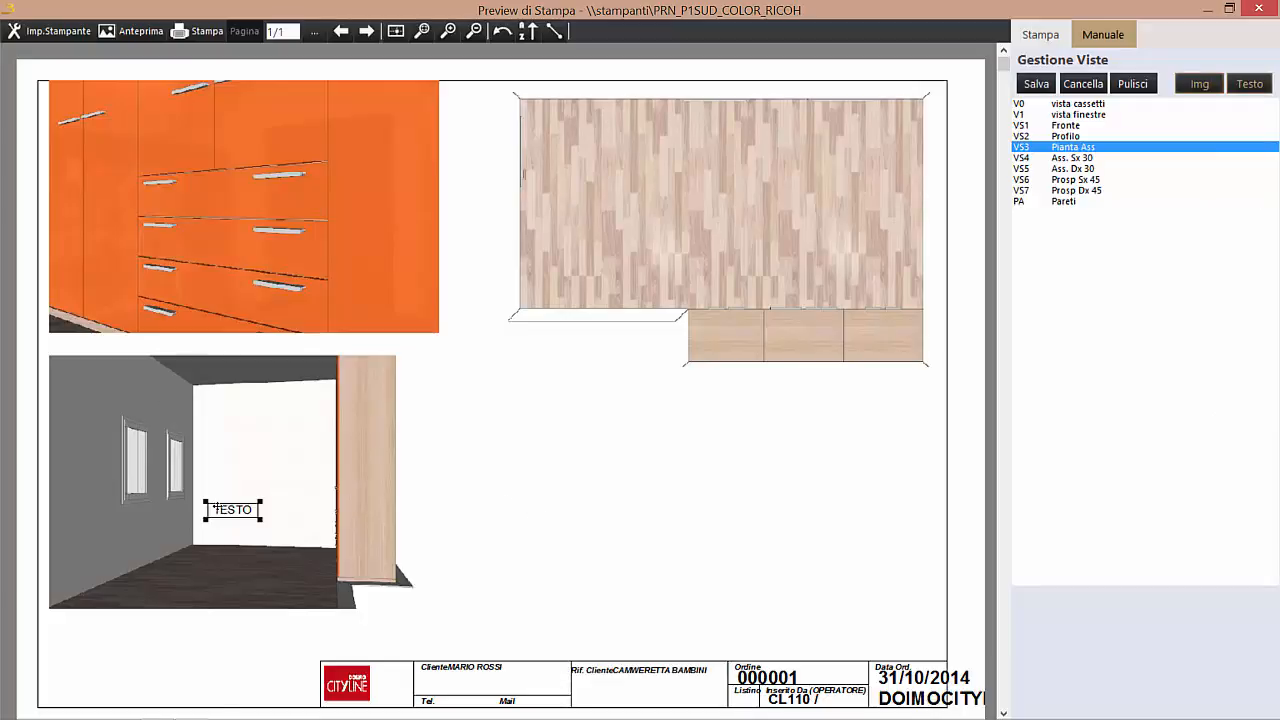
pyautogui.doubleClick(243, 512)
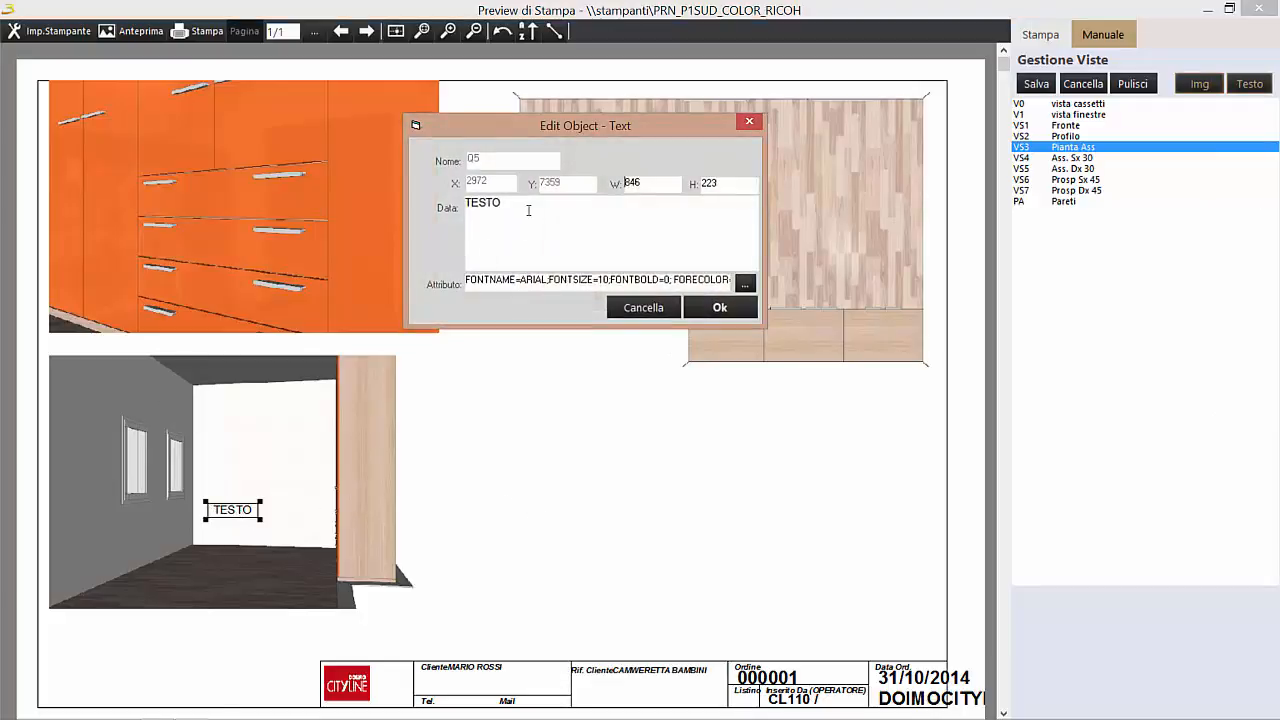
pyautogui.doubleClick(528, 210)
pyautogui.write('CONTROLLARE ')
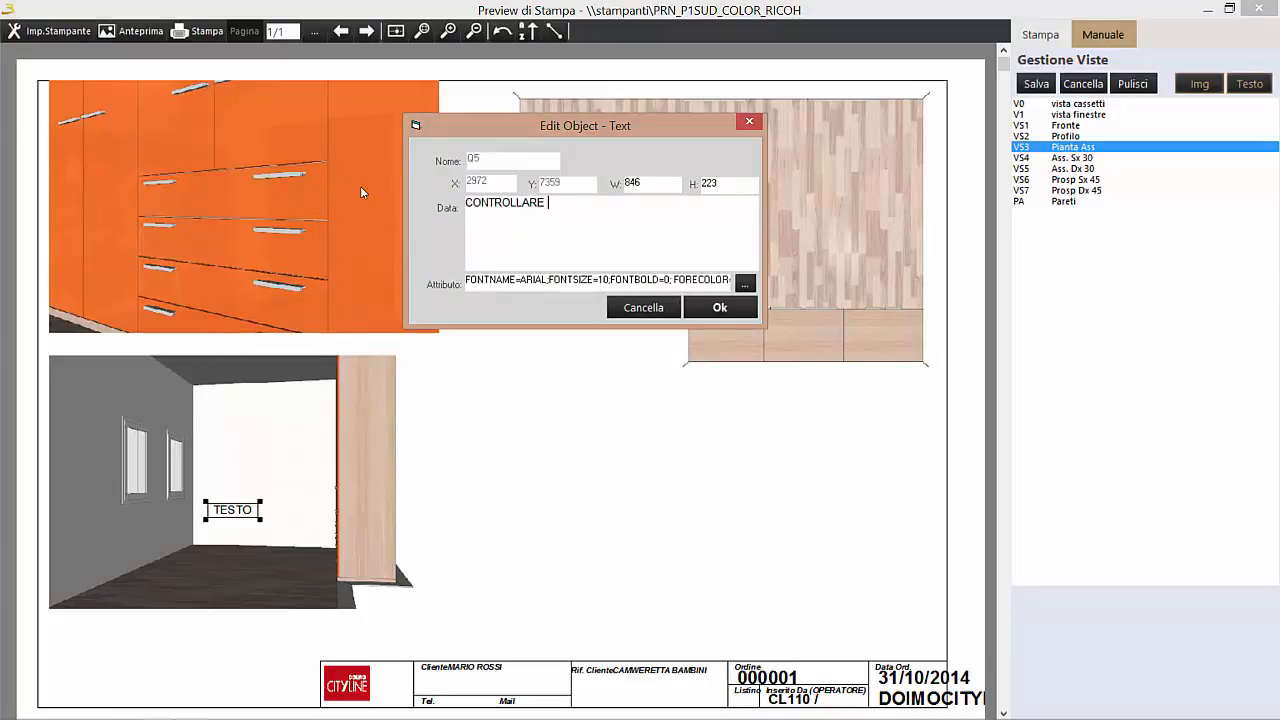
pyautogui.write('POSIZIONE PRESE ELETTRICHE')
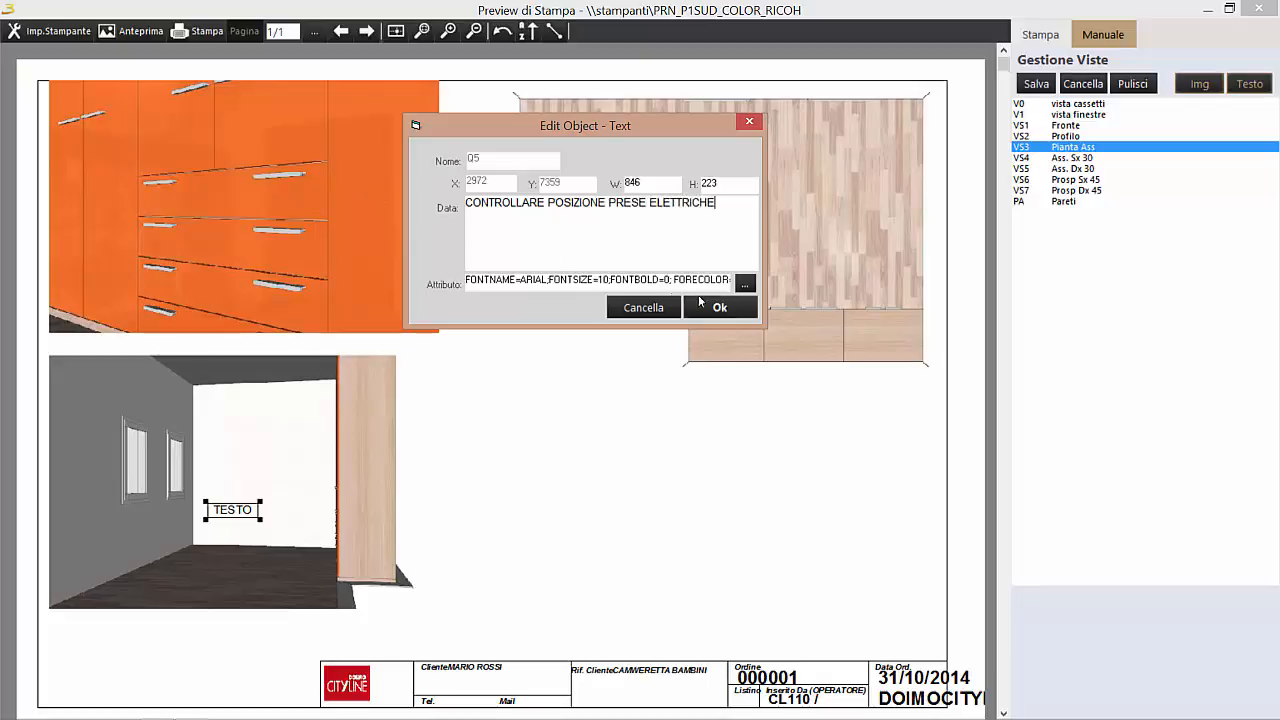
pyautogui.click(719, 309)
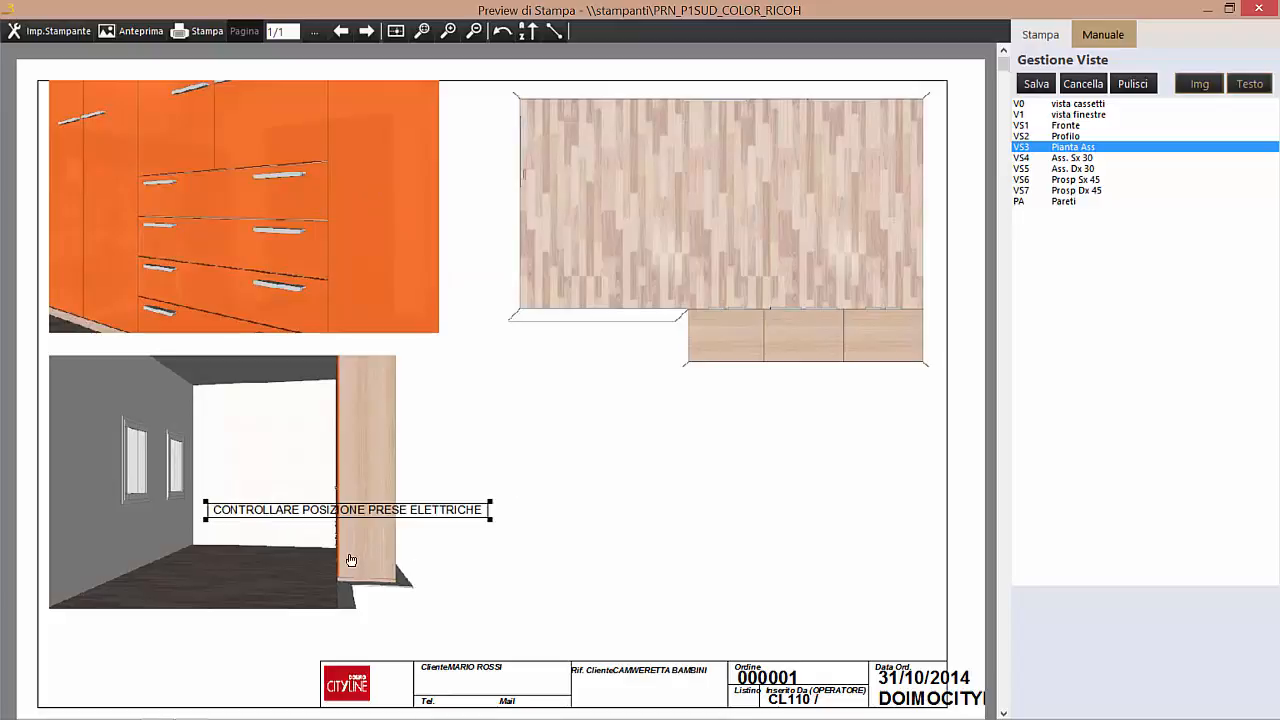